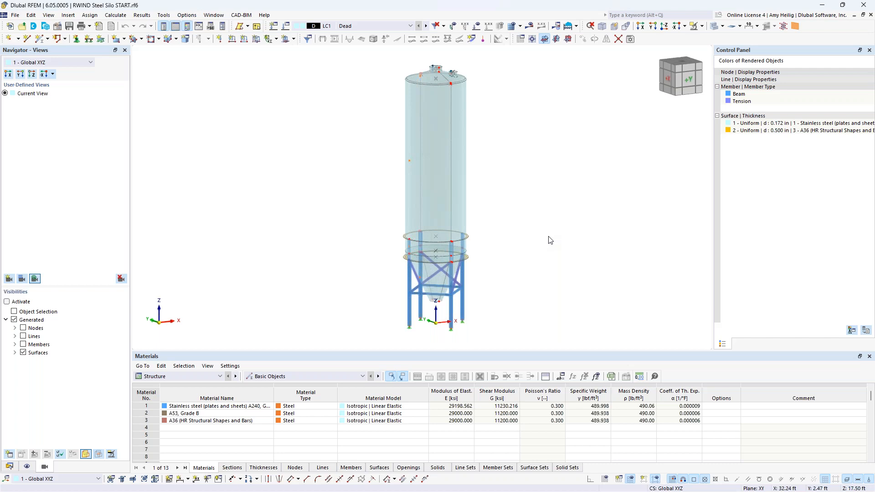
# Step: Highlight each material in the data navigator to inspect which silo parts use it
pyautogui.click(10, 466)
pyautogui.click(24, 85)
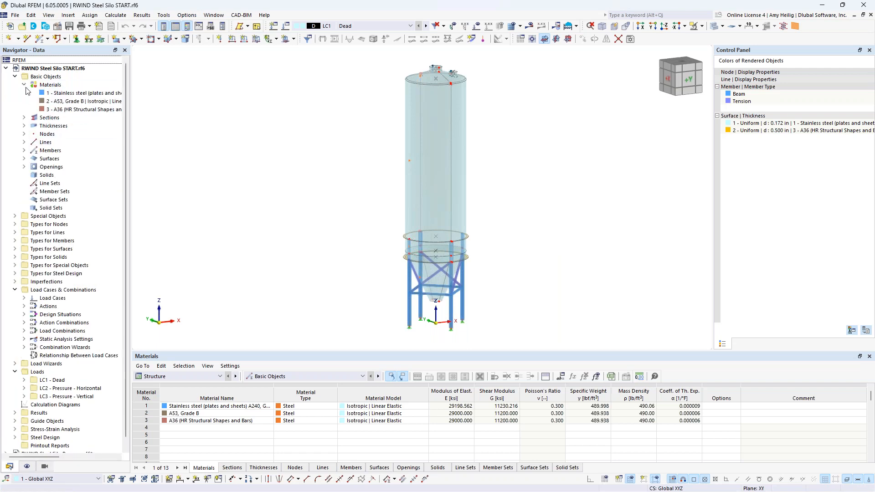
pyautogui.click(50, 94)
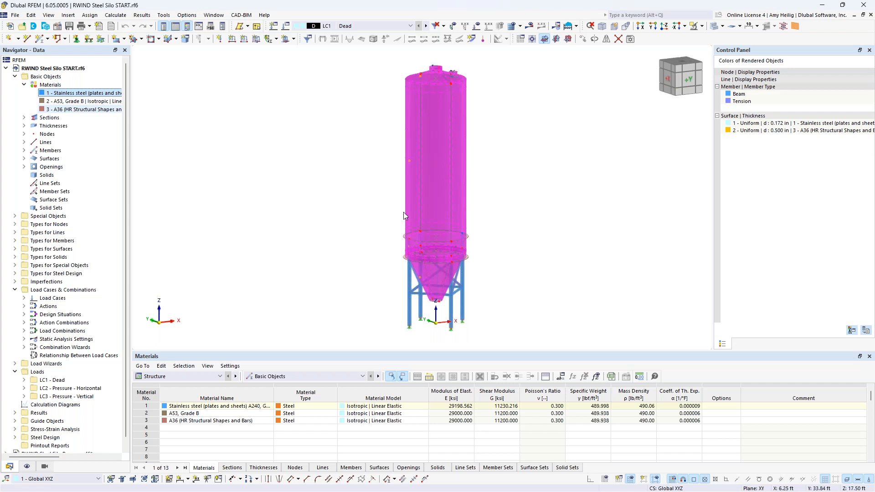
pyautogui.click(63, 104)
pyautogui.scroll(5, 444, 296)
pyautogui.scroll(3, 445, 308)
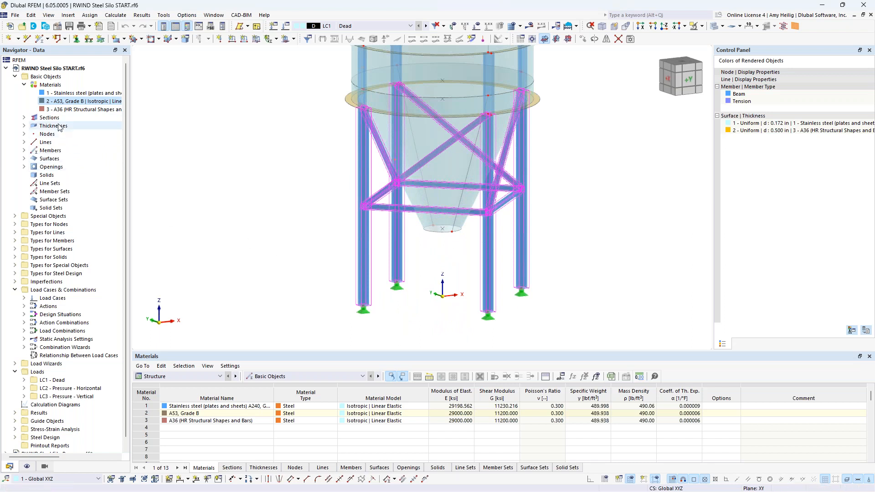
pyautogui.click(64, 109)
pyautogui.moveTo(261, 145); pyautogui.dragTo(242, 236, button='middle')
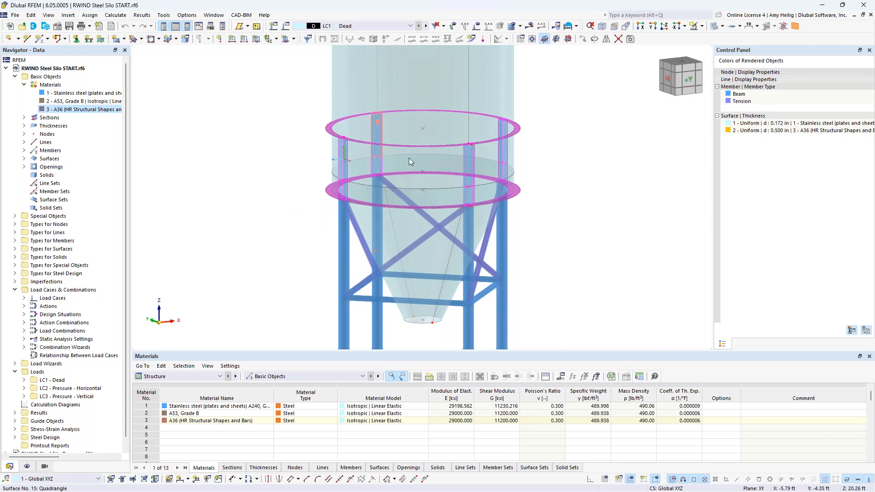
pyautogui.click(24, 85)
pyautogui.scroll(-6, 297, 143)
pyautogui.moveTo(299, 154); pyautogui.dragTo(390, 266, button='middle')
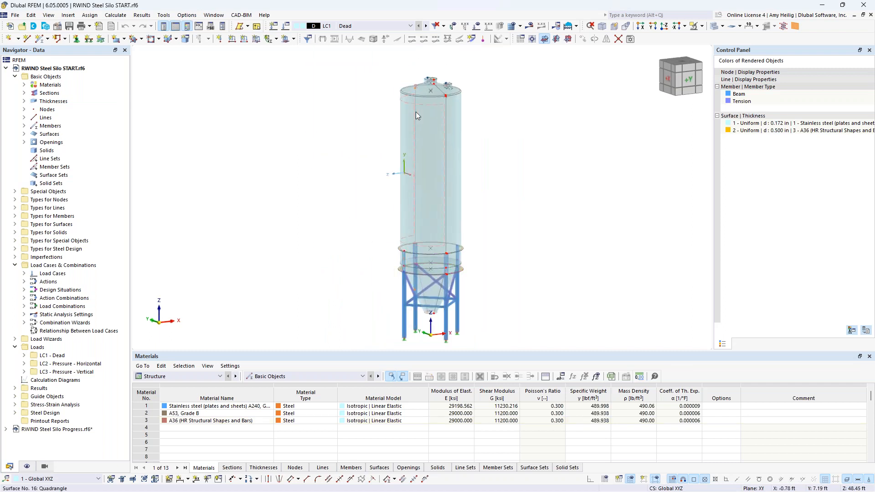
# Step: Open the load case list and turn on the load display for LC1 Dead
pyautogui.click(410, 26)
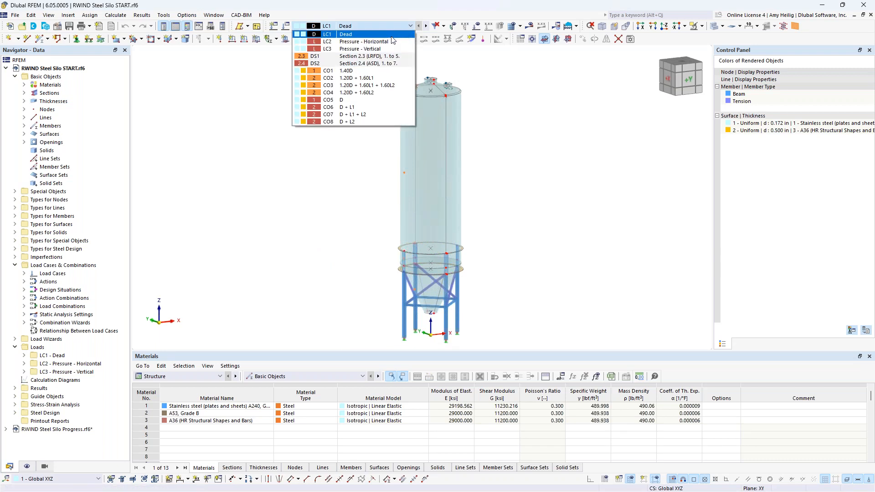
pyautogui.click(542, 104)
pyautogui.click(477, 26)
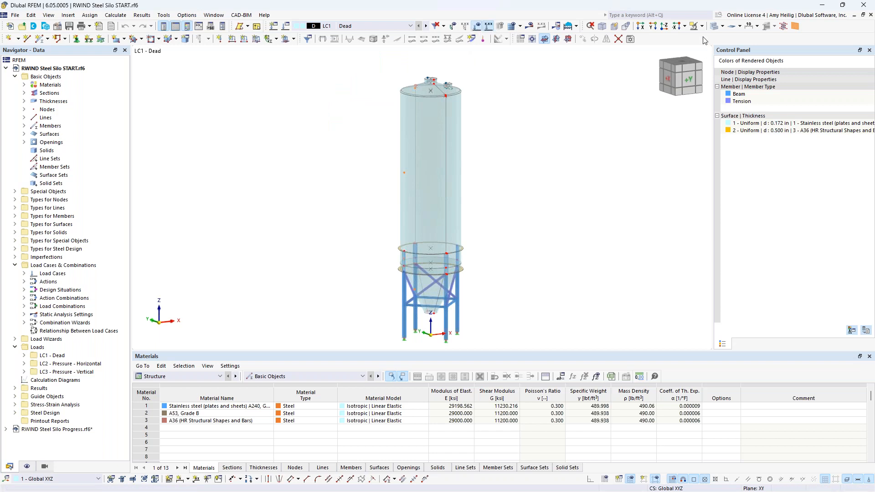
pyautogui.click(714, 27)
# Step: Switch to load case LC2 Pressure - Horizontal and examine its loads on the silo shell and hopper
pyautogui.click(426, 26)
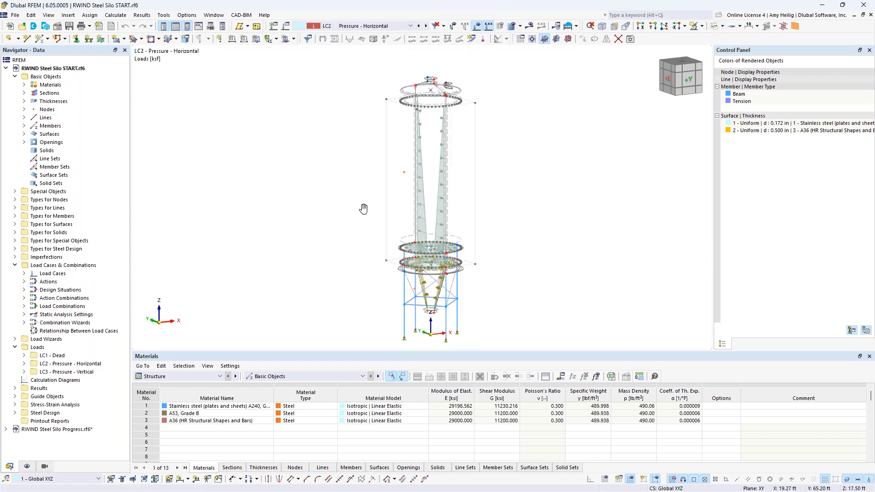
pyautogui.moveTo(363, 211); pyautogui.dragTo(356, 201, button='middle')
pyautogui.scroll(5, 430, 234)
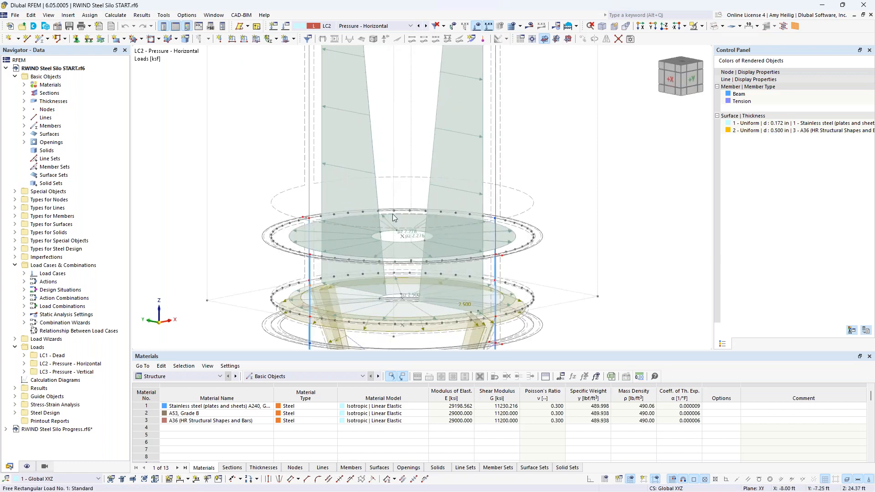
pyautogui.scroll(-2, 394, 218)
pyautogui.scroll(-1, 394, 218)
pyautogui.scroll(-1, 394, 218)
pyautogui.moveTo(425, 165); pyautogui.dragTo(420, 303, button='middle')
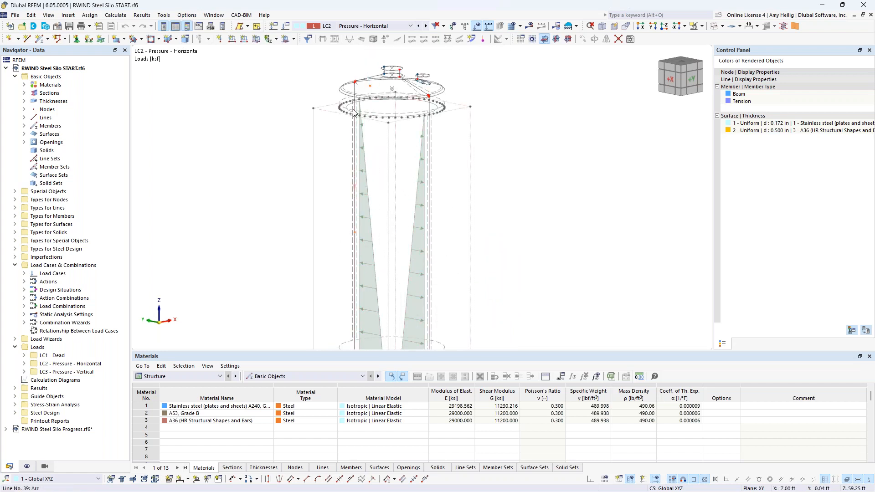
pyautogui.moveTo(397, 263); pyautogui.dragTo(387, 123, button='middle')
pyautogui.scroll(2, 383, 94)
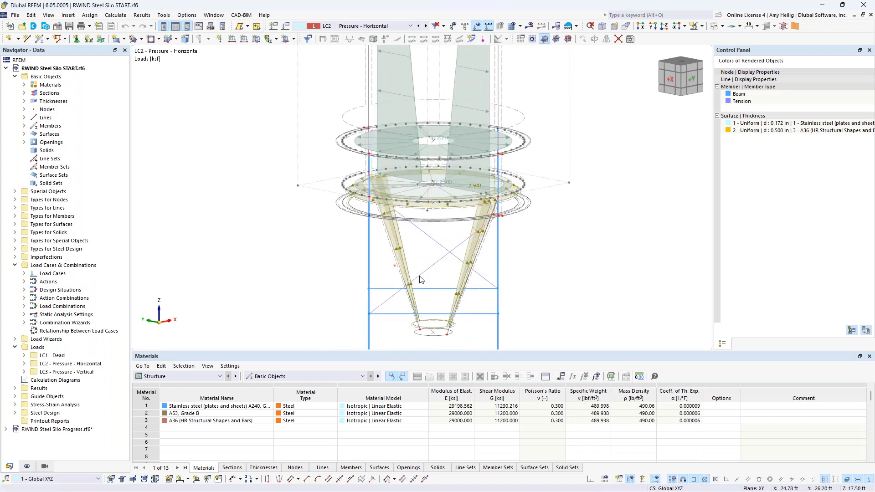
# Step: Switch to load case LC3 Pressure - Vertical, examine its loads, then hide the load display
pyautogui.click(426, 26)
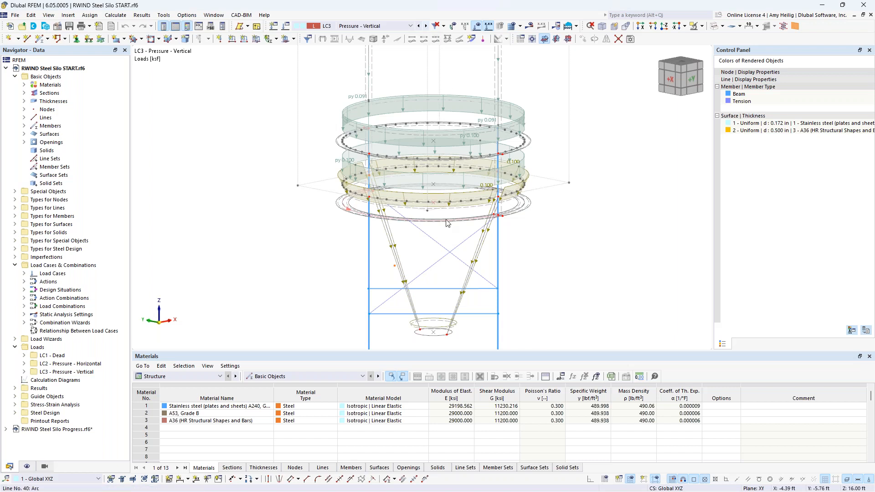
pyautogui.scroll(-5, 464, 309)
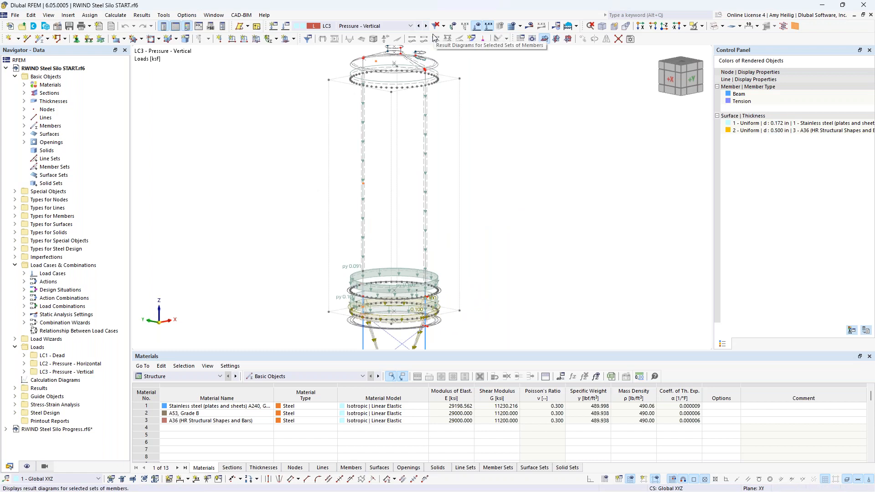
pyautogui.click(476, 26)
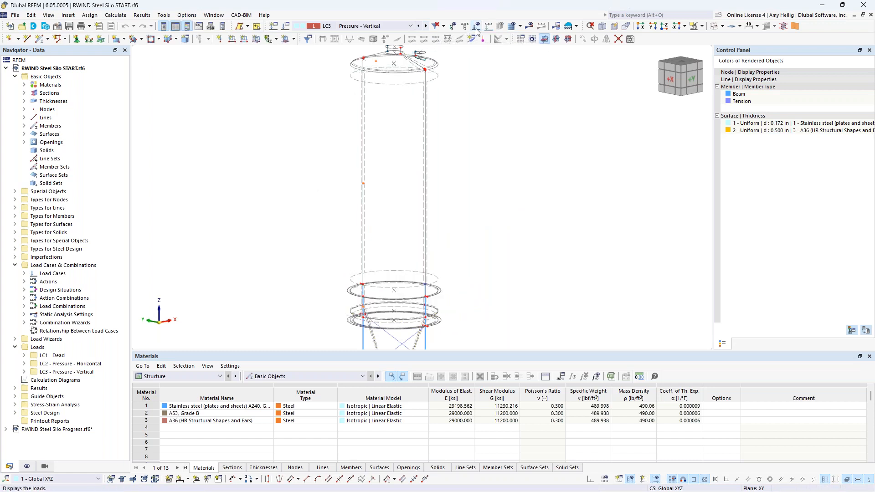
pyautogui.click(714, 26)
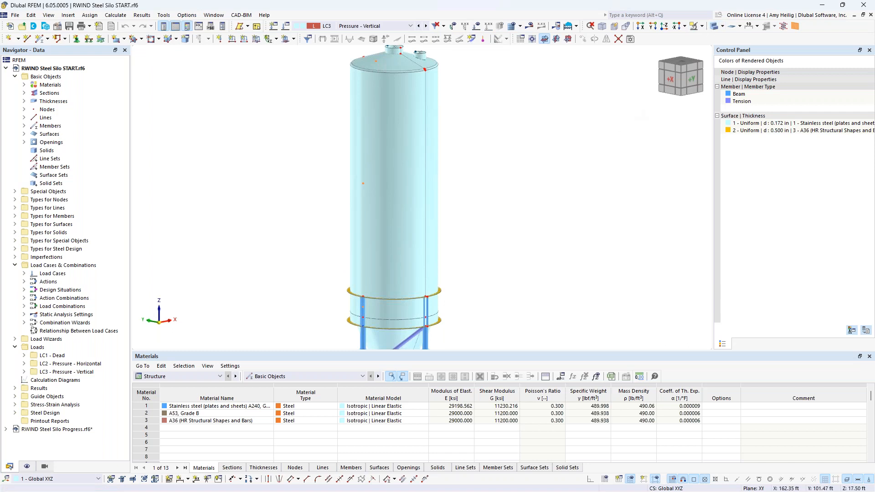
pyautogui.click(714, 26)
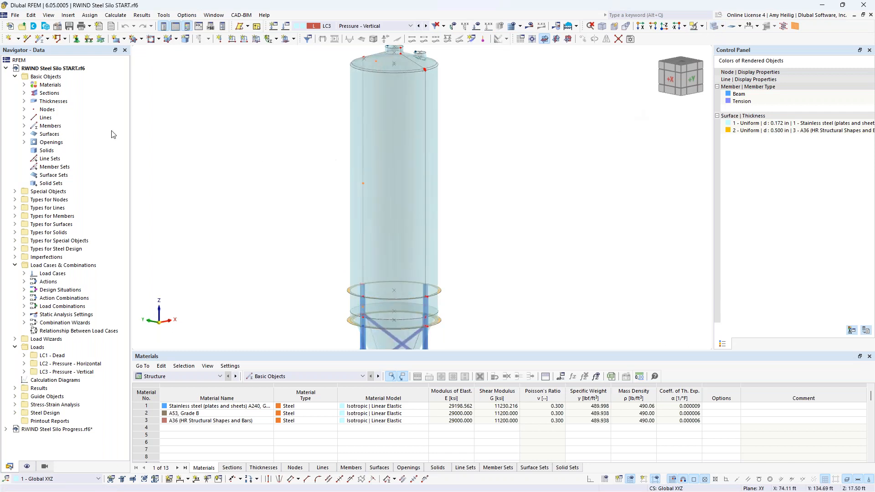
# Step: Open the model's base data and activate the Wind Simulation add-on
pyautogui.rightClick(75, 70)
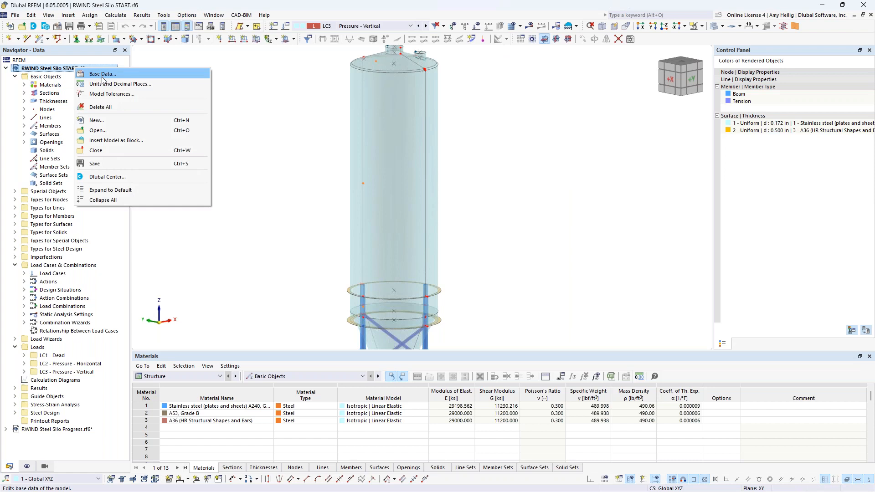
pyautogui.click(108, 66)
pyautogui.click(57, 29)
pyautogui.click(347, 105)
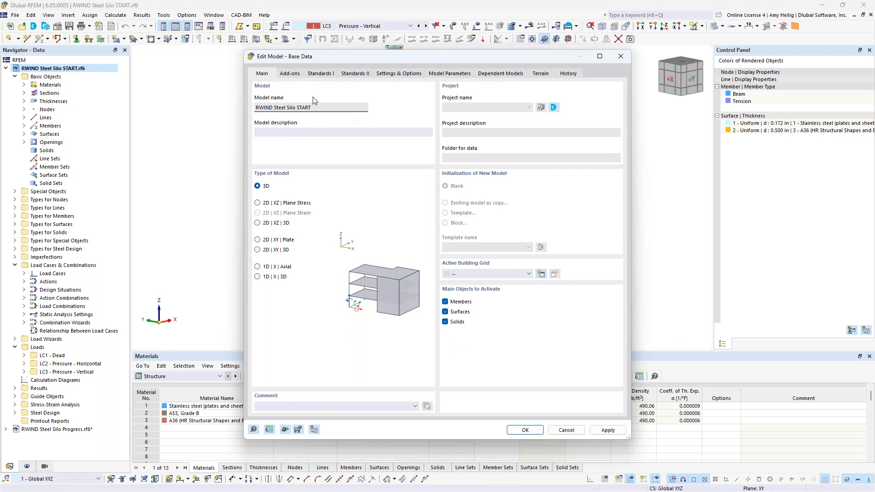
pyautogui.click(289, 74)
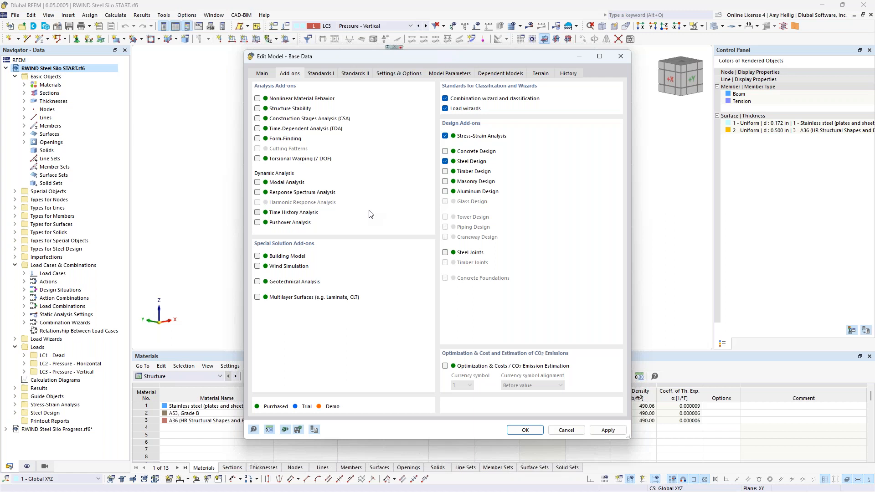
pyautogui.click(257, 267)
pyautogui.click(325, 74)
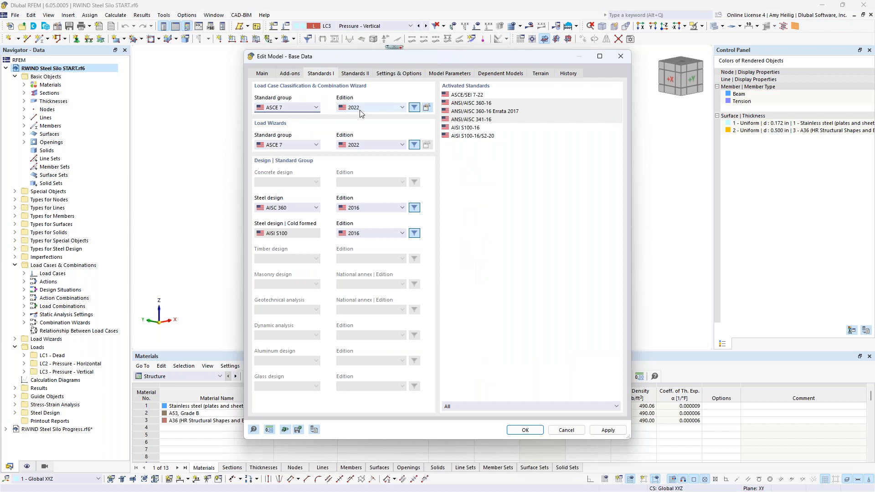
pyautogui.click(306, 147)
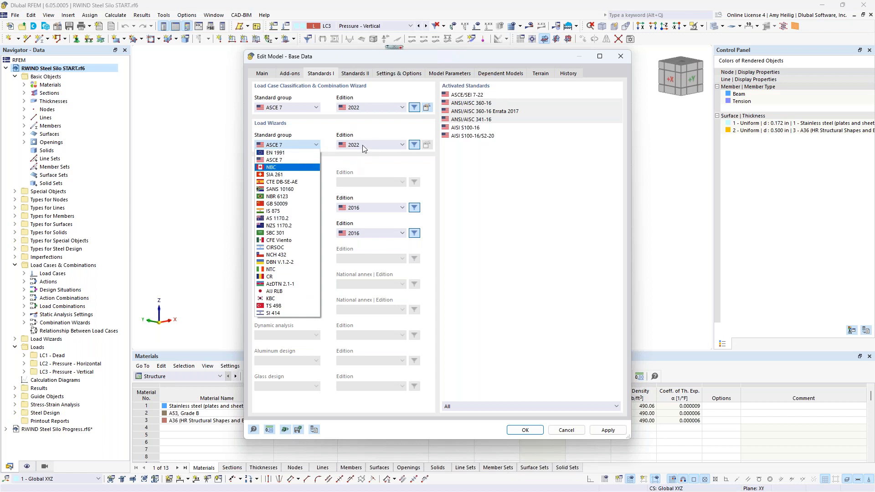
pyautogui.click(290, 168)
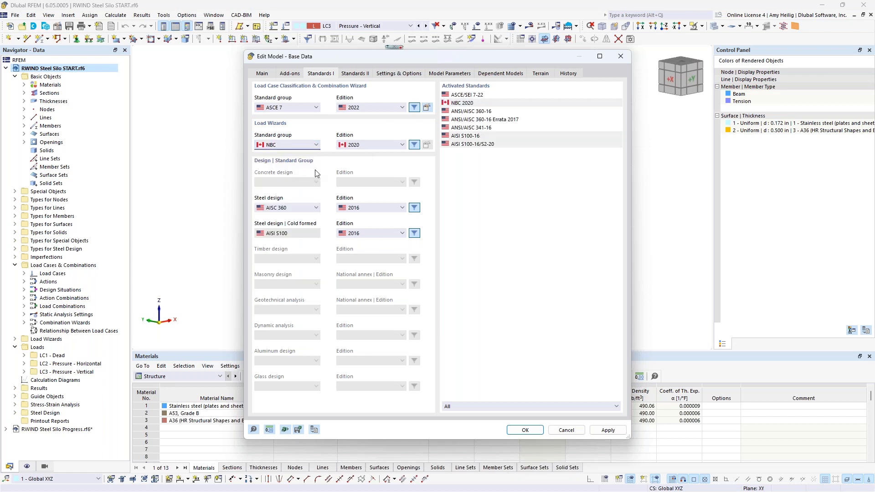
pyautogui.click(316, 145)
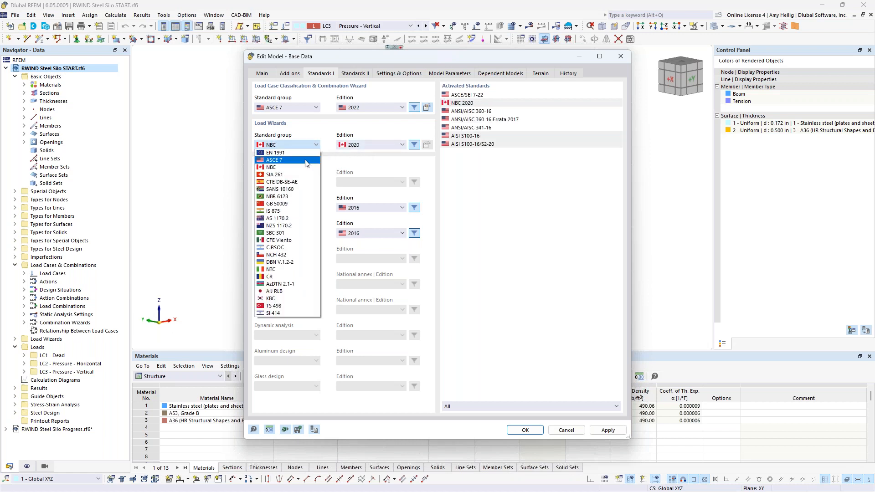
pyautogui.click(306, 160)
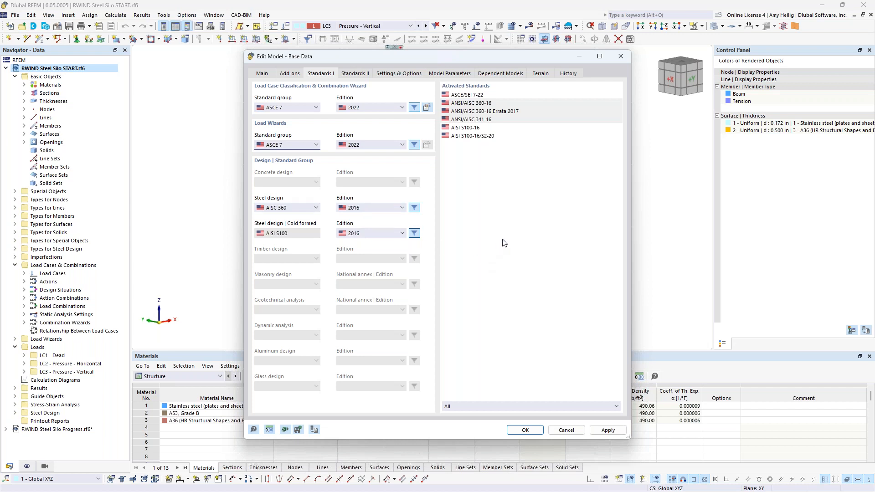
# Step: Confirm the base data, then add new load case LC4 named Wind with action category Wind load
pyautogui.click(525, 429)
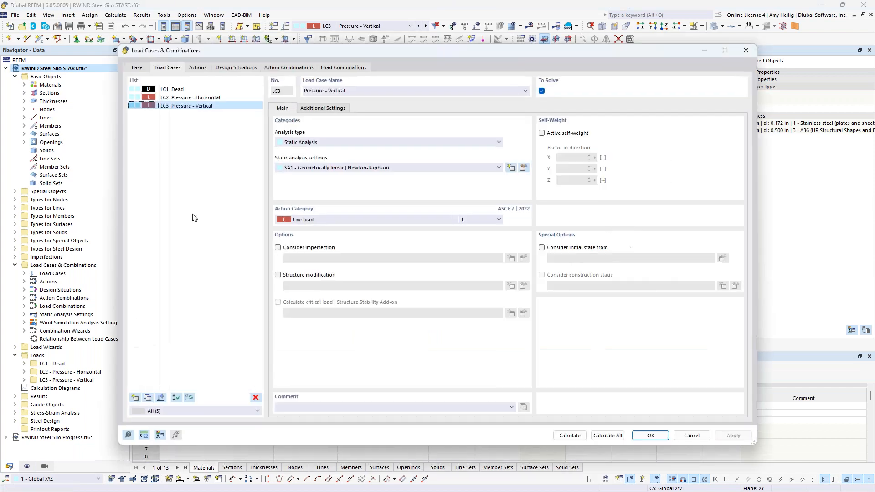
pyautogui.click(134, 398)
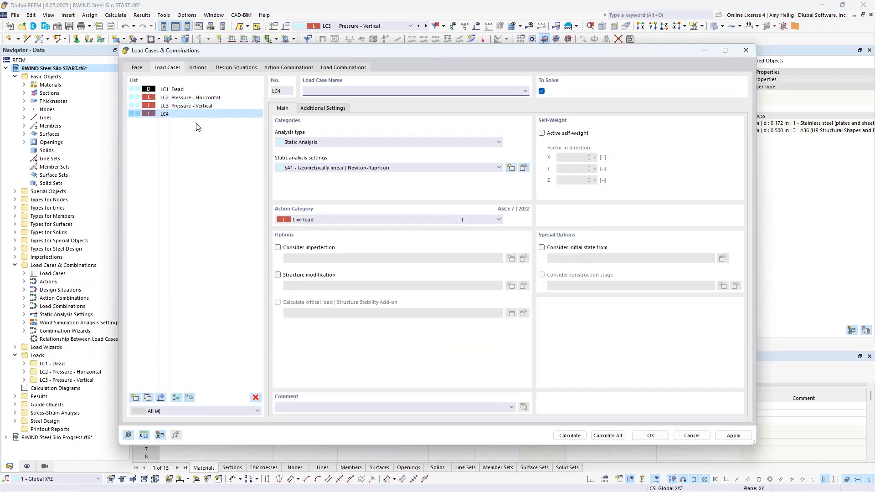
pyautogui.write('Wind')
pyautogui.click(314, 220)
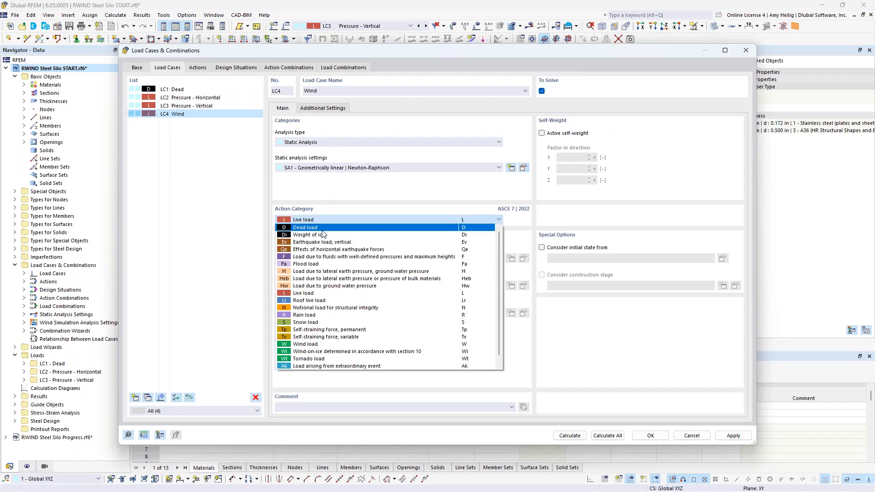
pyautogui.click(322, 345)
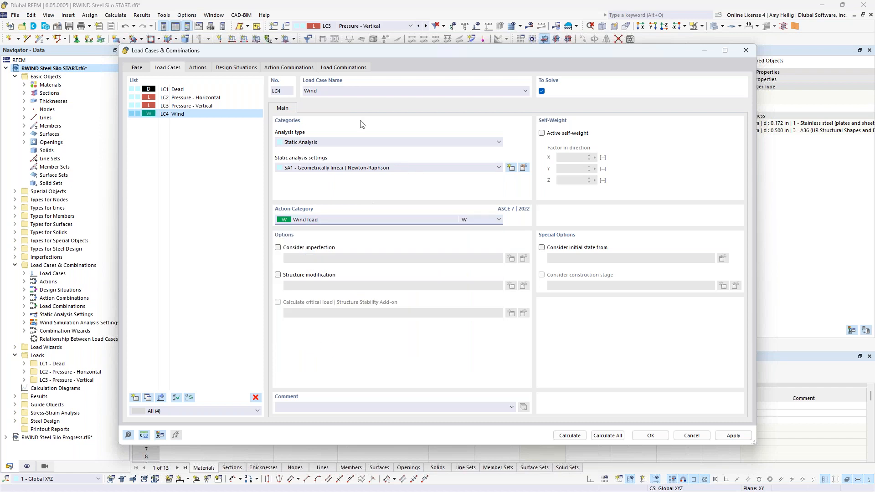
# Step: Set the Wind load case's analysis type to Wind Simulation
pyautogui.moveTo(395, 54); pyautogui.dragTo(436, 65)
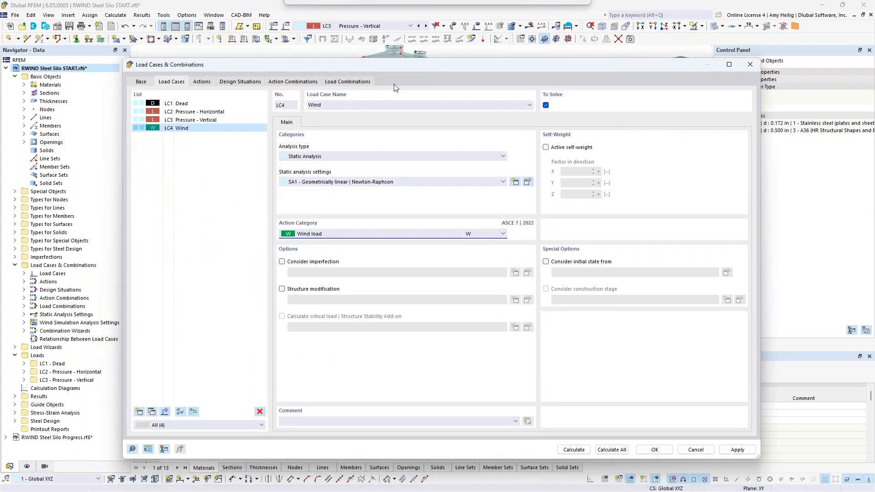
pyautogui.click(304, 158)
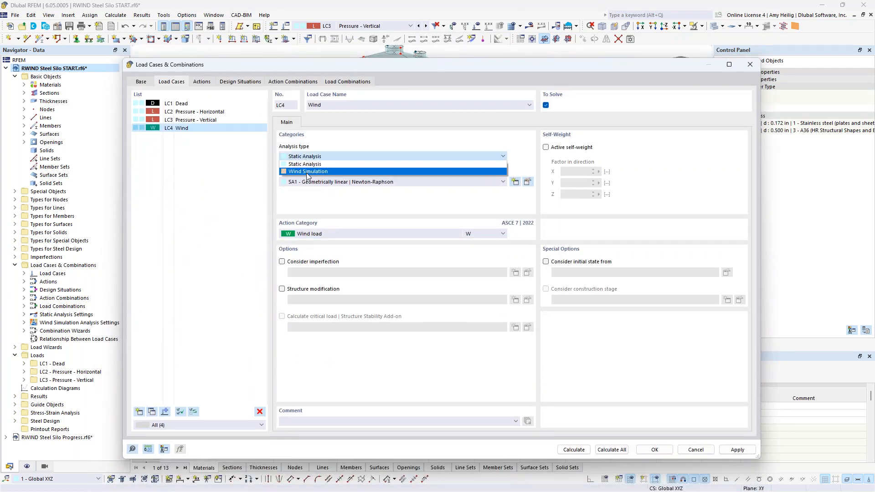
pyautogui.click(308, 171)
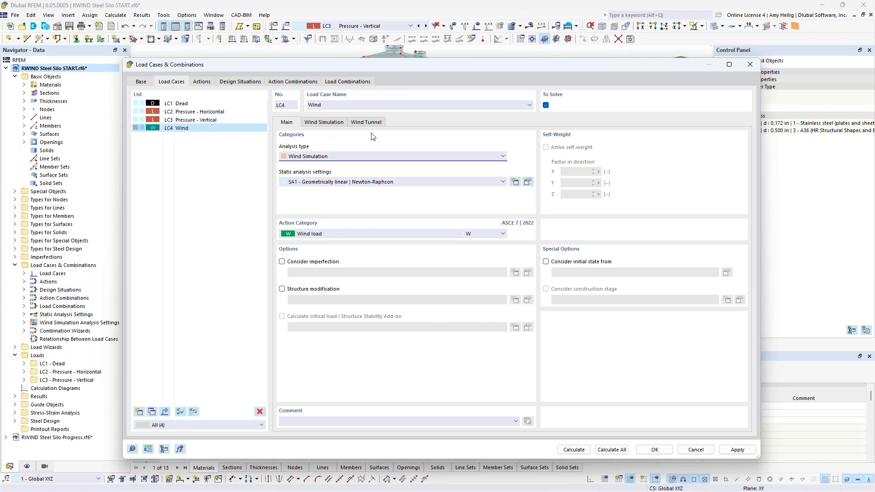
# Step: Open the WA1 wind simulation analysis settings and review the simulation type options
pyautogui.click(334, 123)
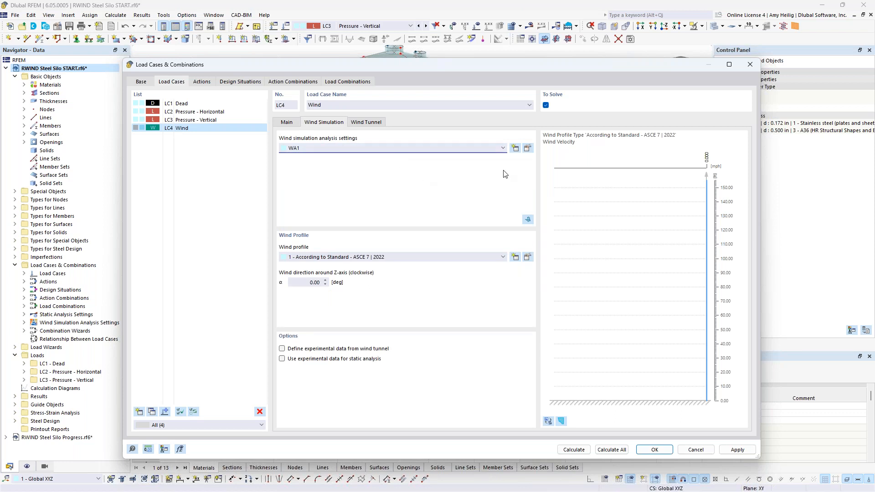
pyautogui.click(529, 149)
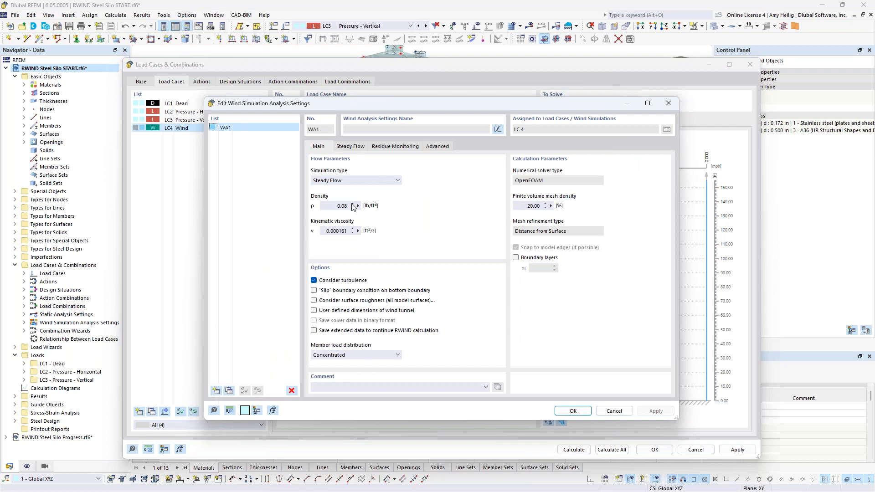
pyautogui.click(362, 180)
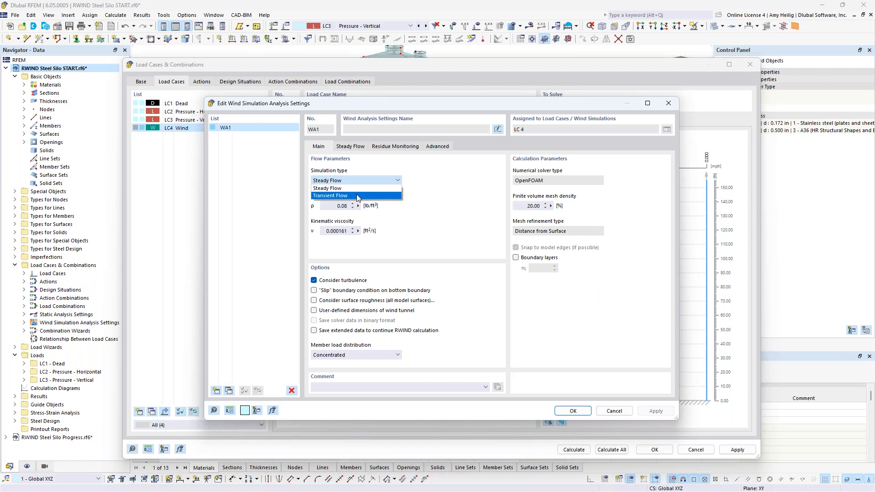
pyautogui.click(417, 202)
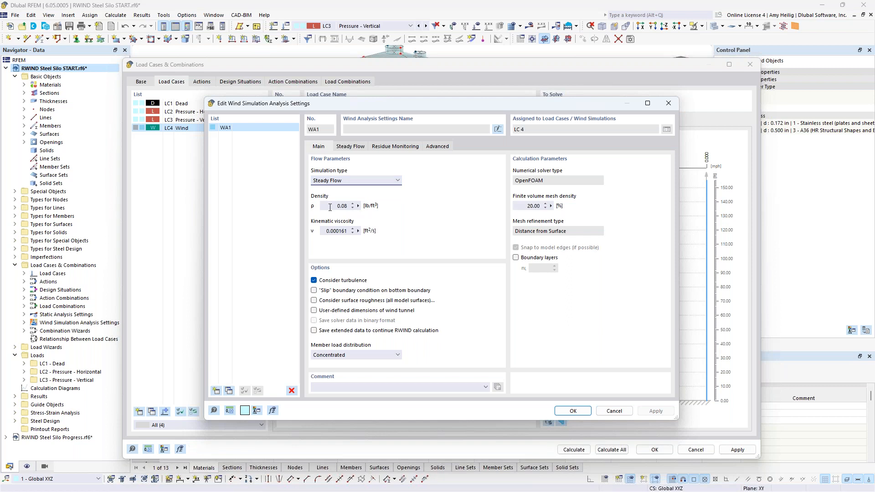
# Step: Examine the density and kinematic viscosity fields of the wind simulation flow parameters
pyautogui.click(330, 206)
pyautogui.click(334, 206)
pyautogui.click(322, 231)
pyautogui.click(338, 231)
# Step: Enable surface roughness to review its sand-grain roughness settings, then disable it again
pyautogui.click(313, 300)
pyautogui.click(456, 147)
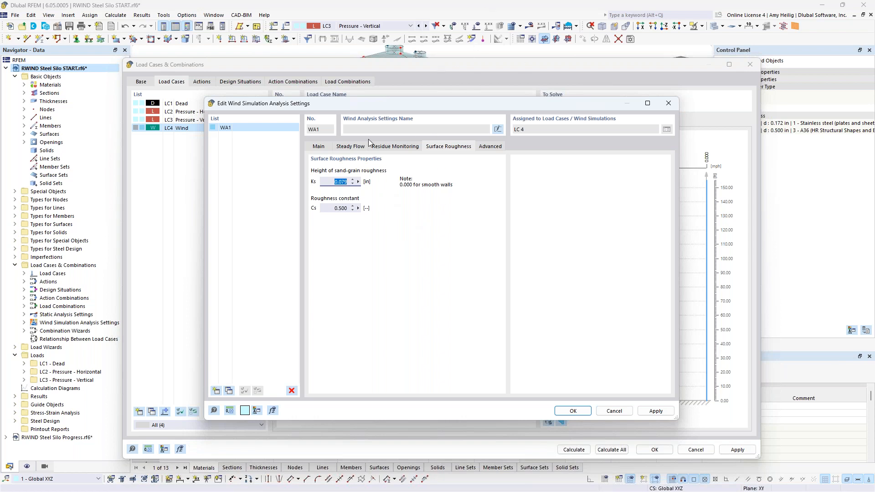
pyautogui.click(319, 147)
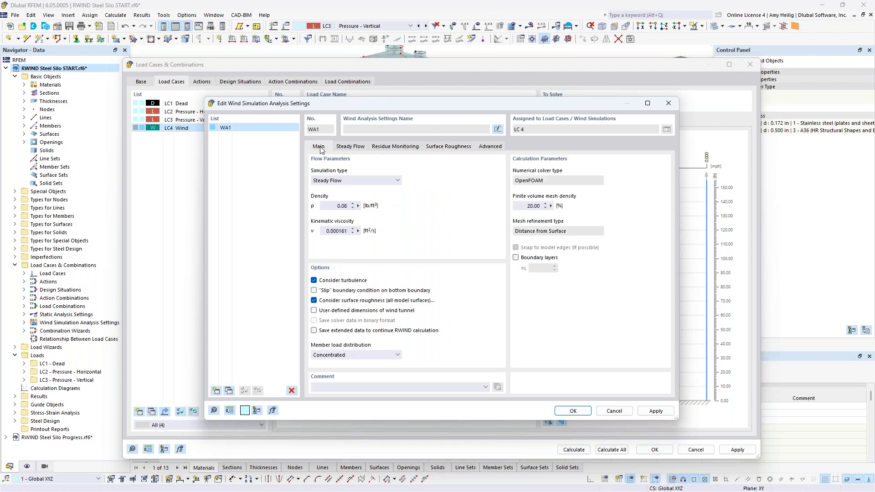
pyautogui.click(314, 300)
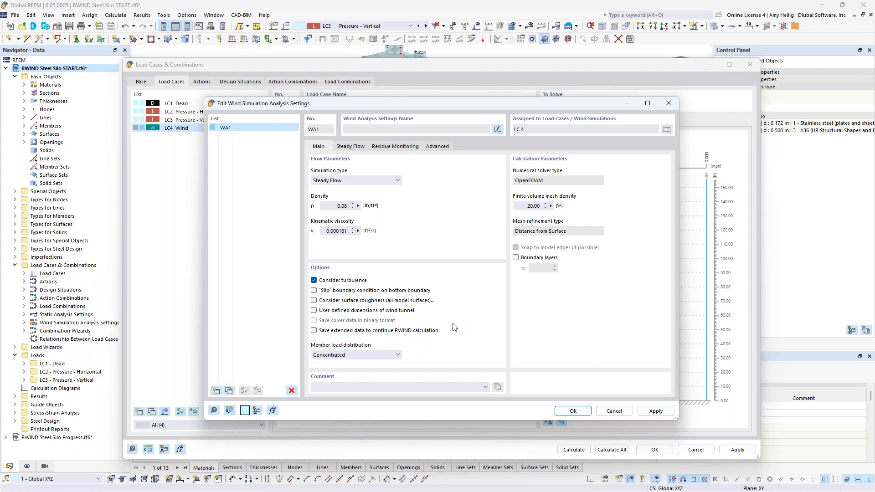
# Step: Keep the member load distribution as Concentrated and set the finite volume mesh density to 1 %
pyautogui.click(390, 356)
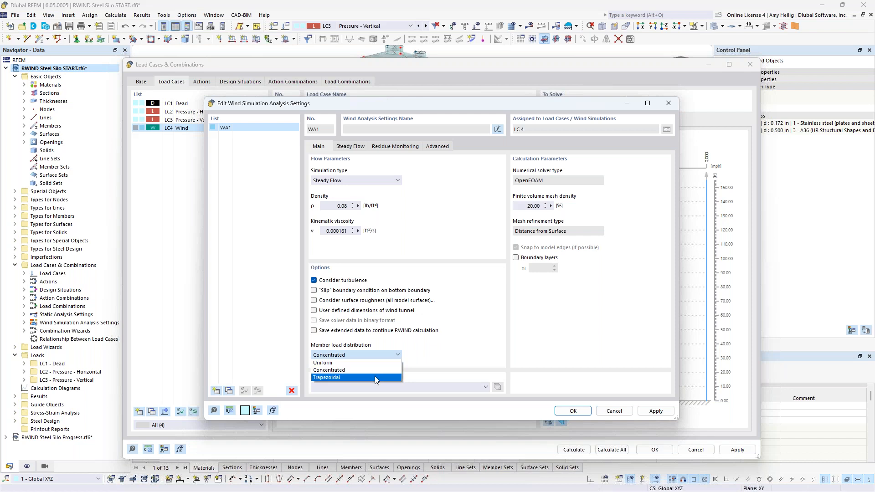
pyautogui.click(429, 365)
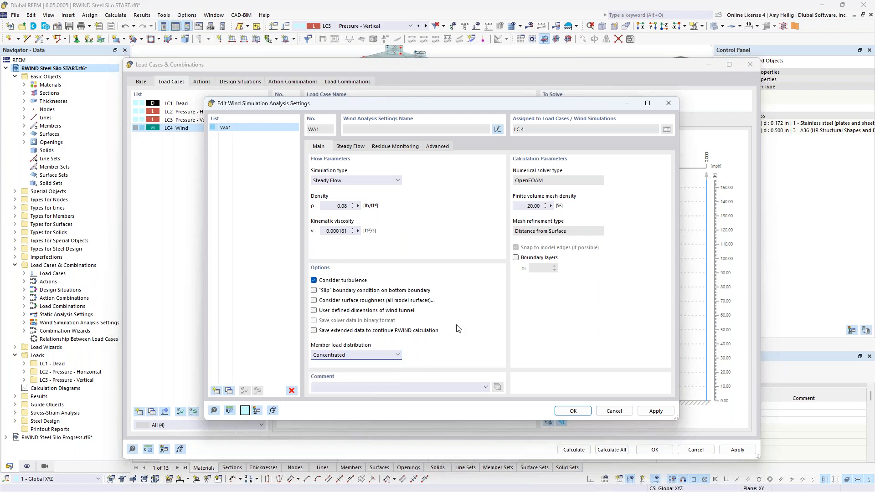
pyautogui.doubleClick(526, 206)
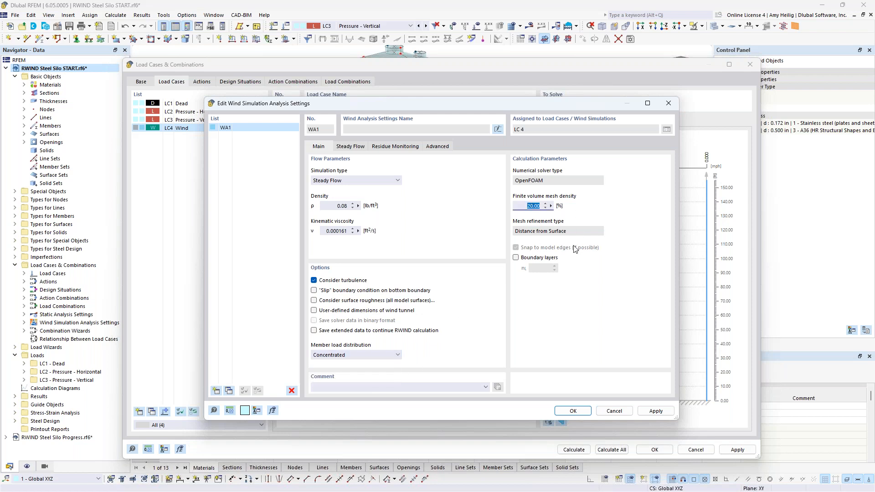
pyautogui.write('10')
# Step: Review the steady flow turbulence model and advanced relaxation factors, then confirm the analysis settings
pyautogui.click(350, 146)
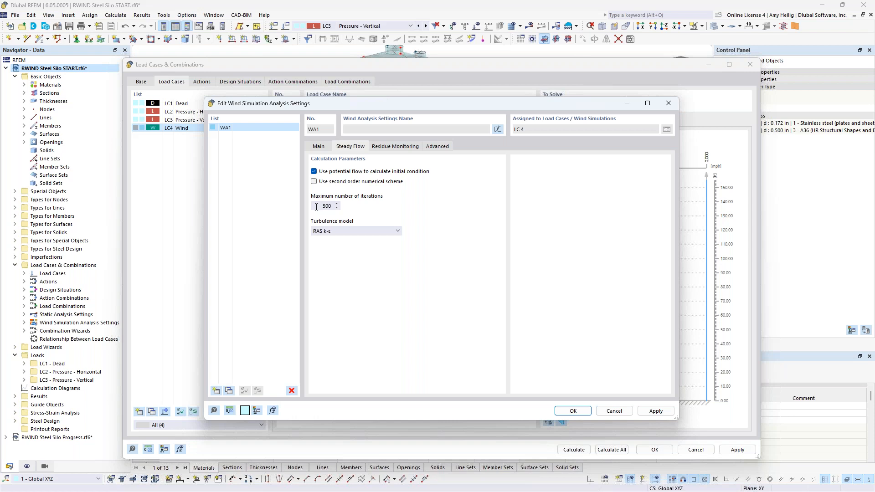
pyautogui.click(349, 233)
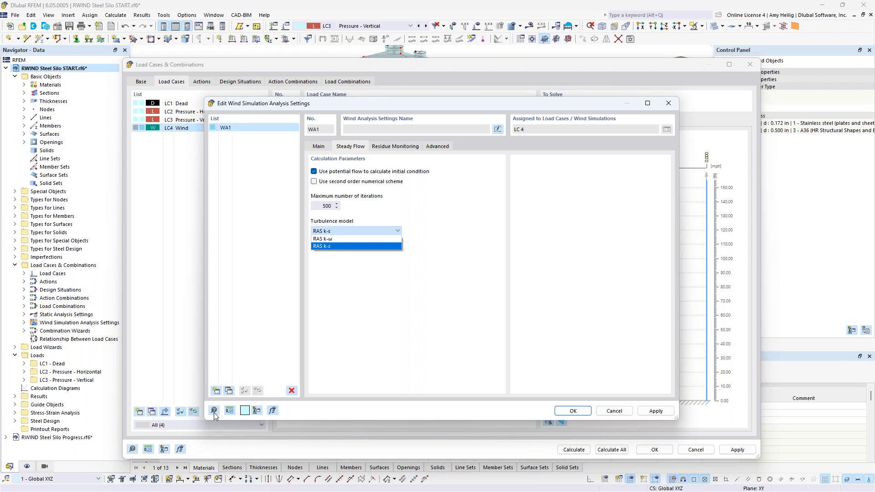
pyautogui.click(420, 341)
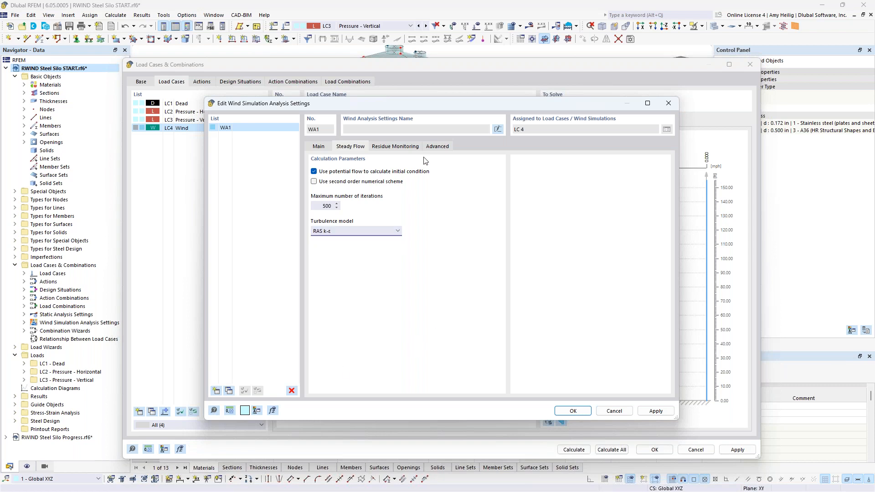
pyautogui.click(437, 146)
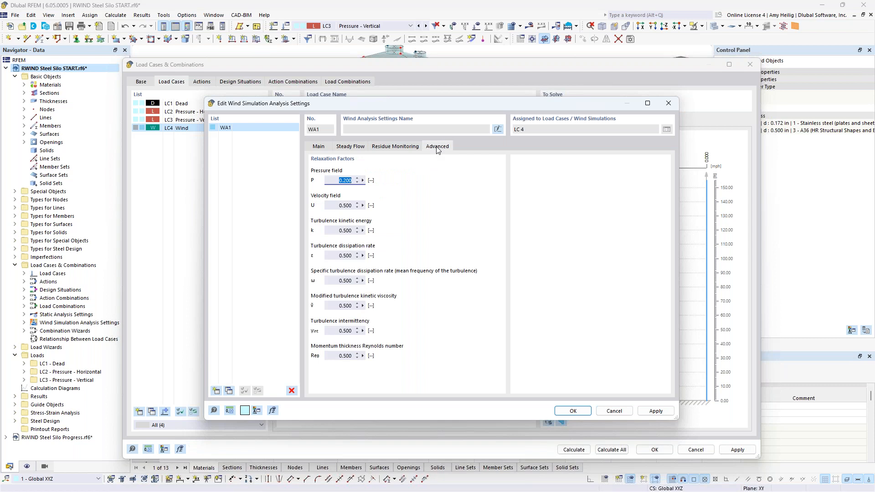
pyautogui.click(572, 411)
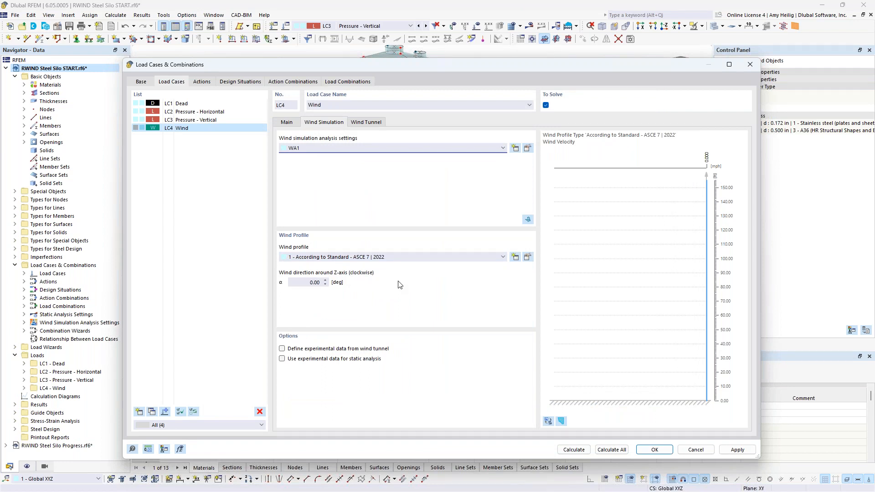
# Step: Open the wind profile editor and preview the User-Defined profile type before returning to ASCE 7 | 2022
pyautogui.click(529, 258)
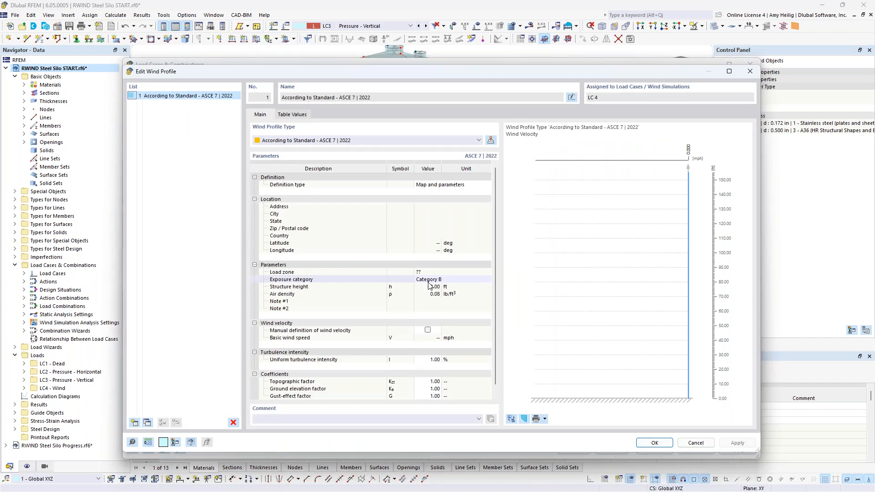
pyautogui.click(359, 142)
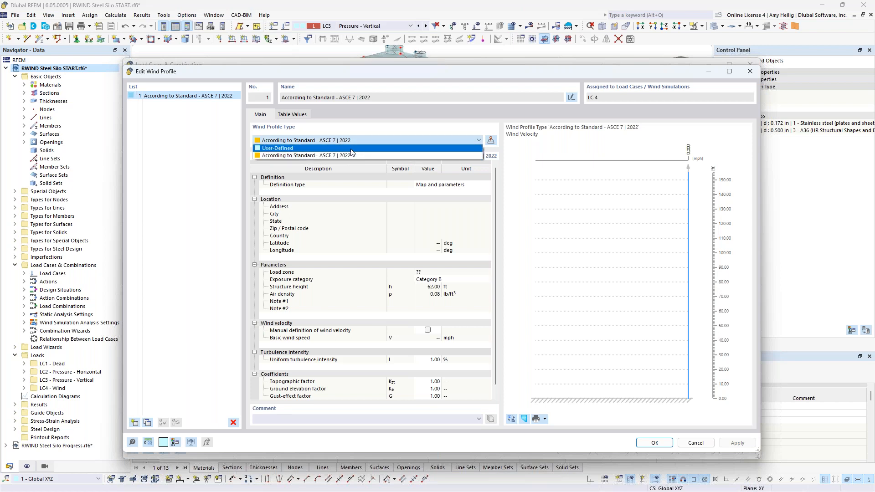
pyautogui.click(351, 153)
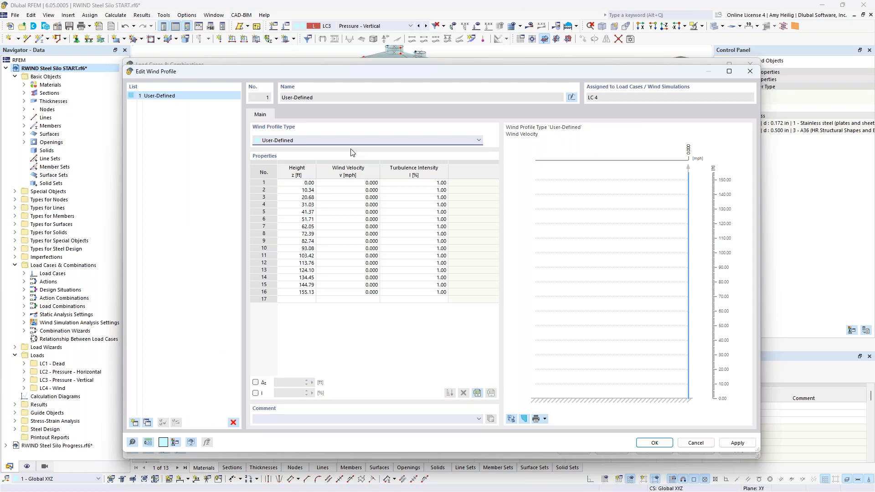
pyautogui.click(348, 183)
pyautogui.moveTo(346, 190); pyautogui.dragTo(347, 293)
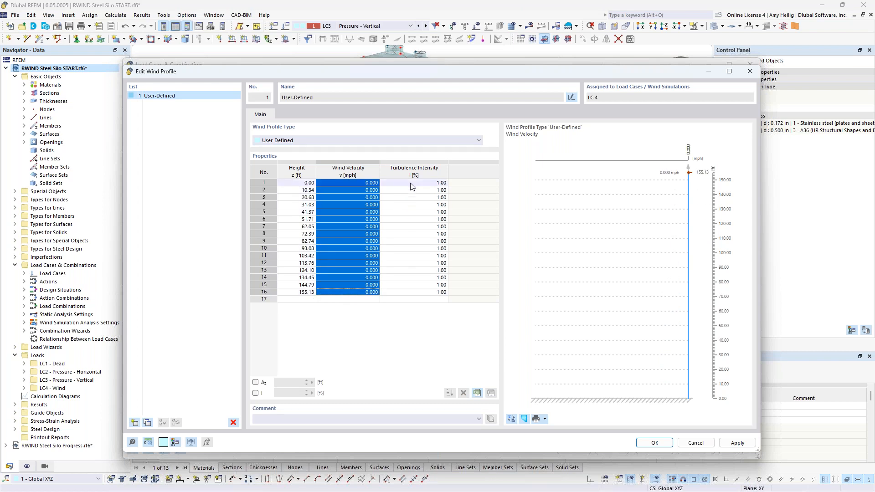
pyautogui.click(353, 140)
pyautogui.click(347, 155)
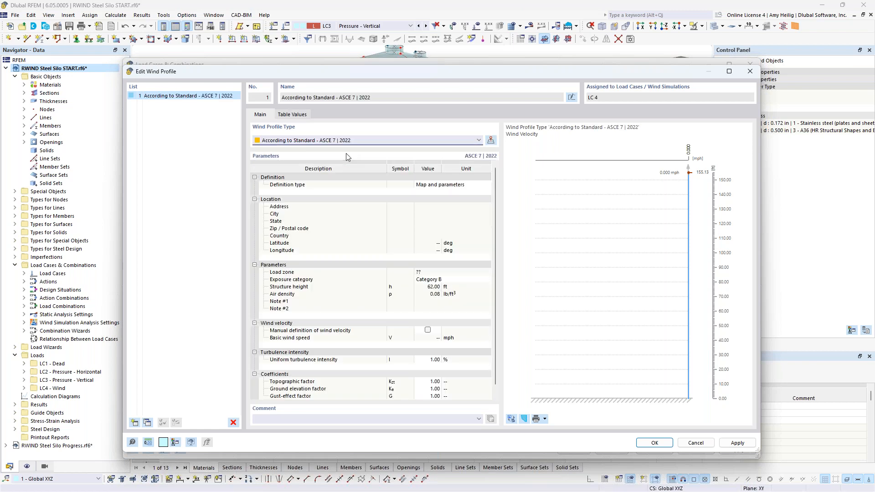
# Step: Open the ASCE 7 wind load map for the profile and switch its base map to Google Maps
pyautogui.click(464, 184)
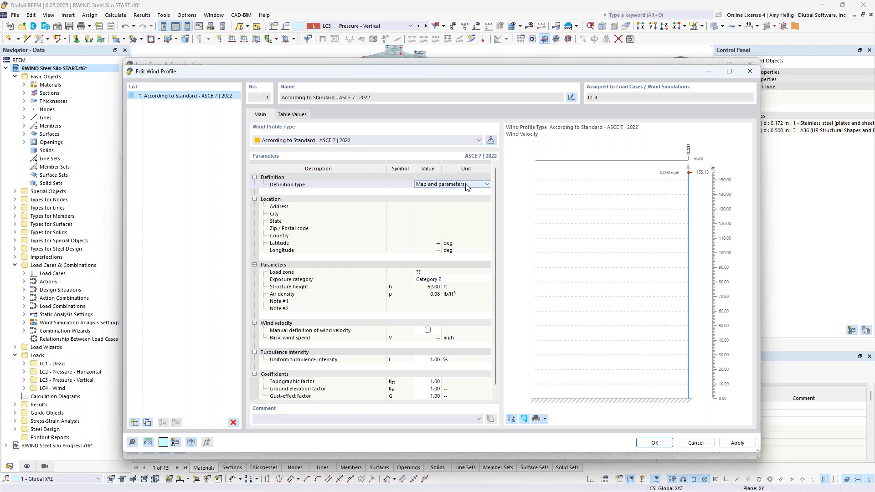
pyautogui.click(446, 186)
pyautogui.click(453, 188)
pyautogui.click(491, 140)
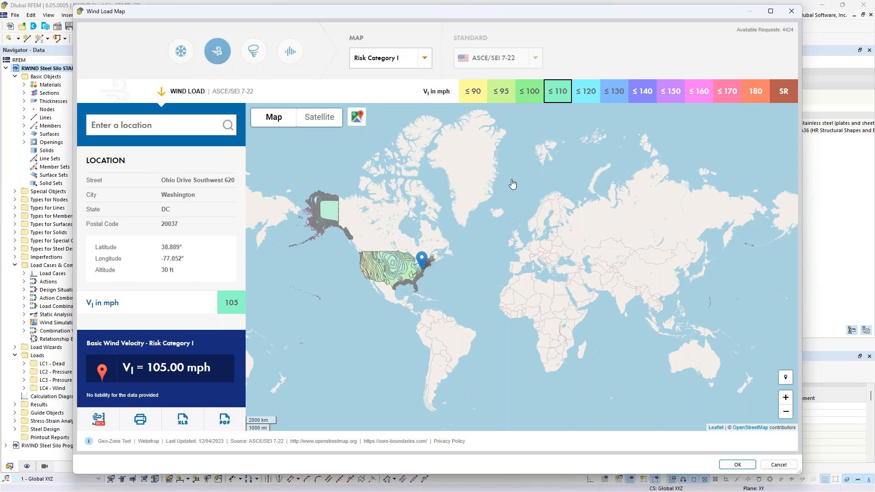
pyautogui.click(357, 116)
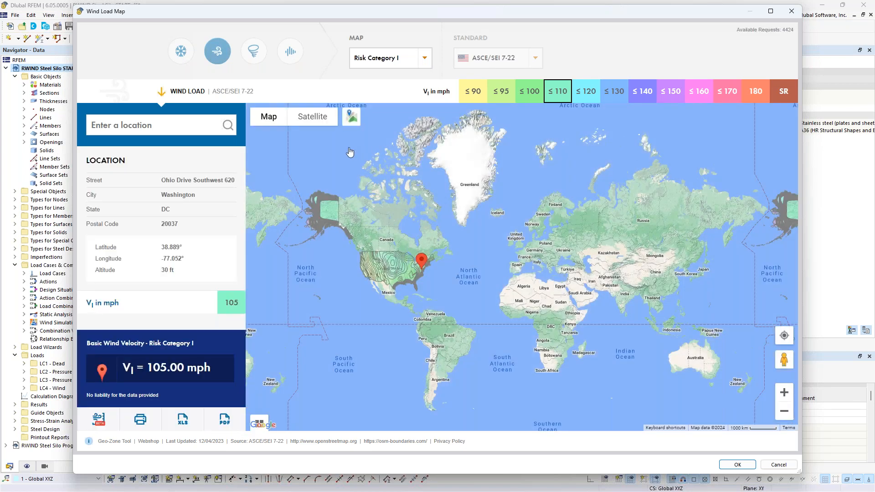
# Step: Search the wind load map for the project site's street address, zoom in on it, and close the map
pyautogui.click(175, 133)
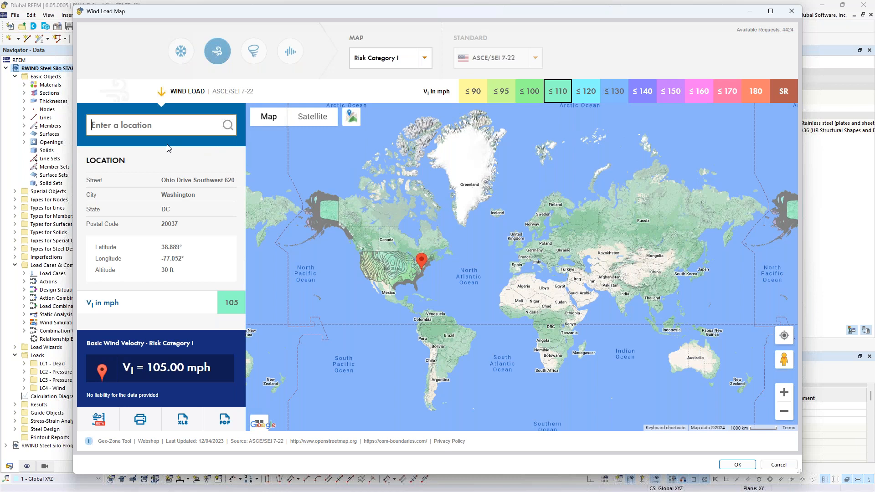
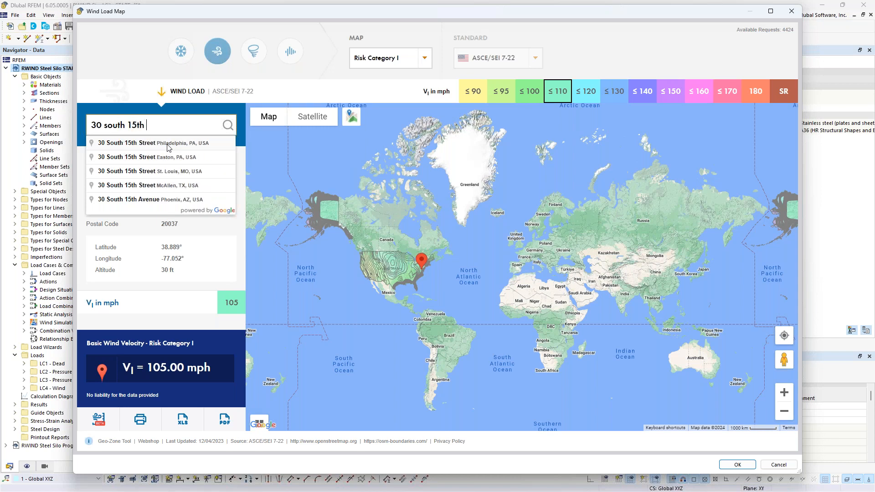
pyautogui.click(162, 143)
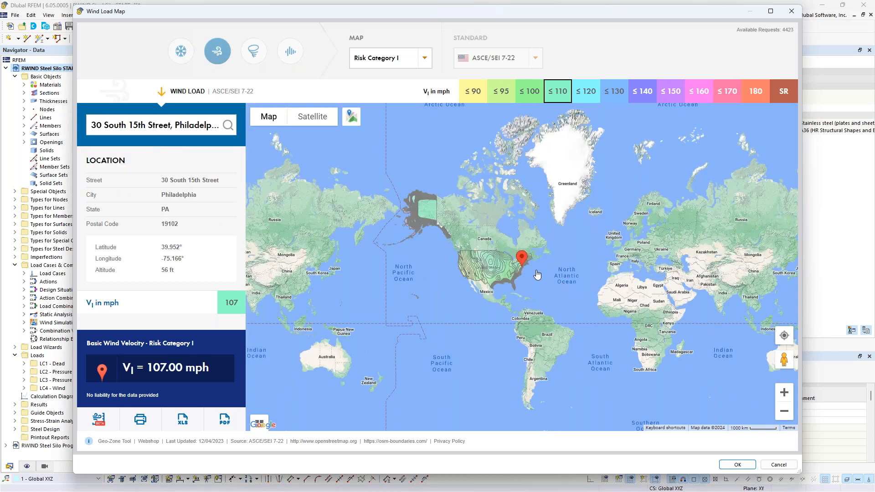
pyautogui.scroll(3, 521, 272)
pyautogui.scroll(2, 522, 273)
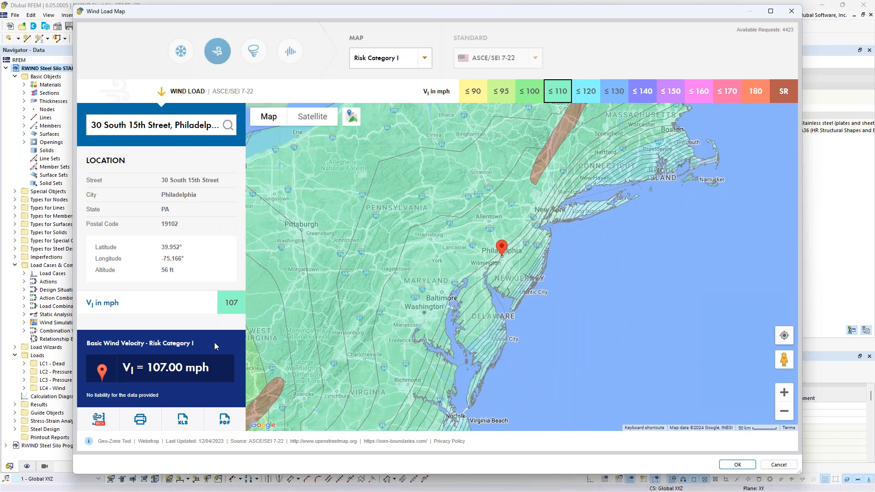
pyautogui.click(791, 11)
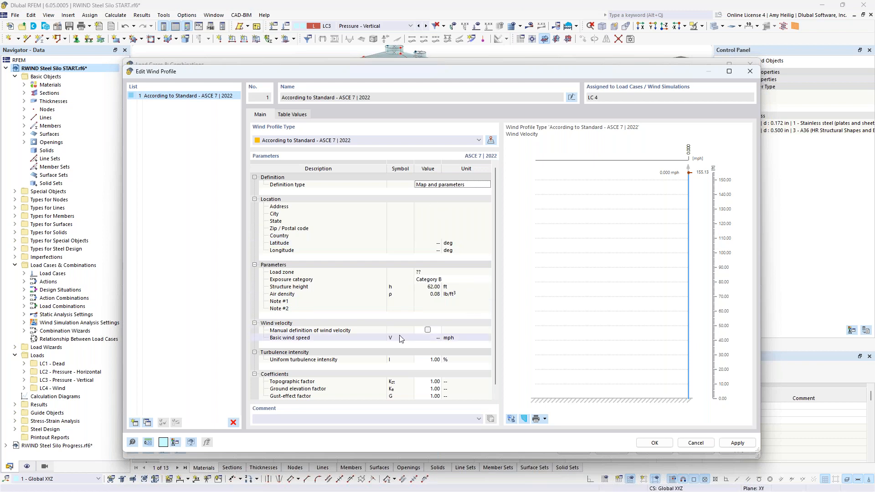
# Step: Set the wind profile's definition type to User-defined and the basic wind speed to 110 mph
pyautogui.click(482, 185)
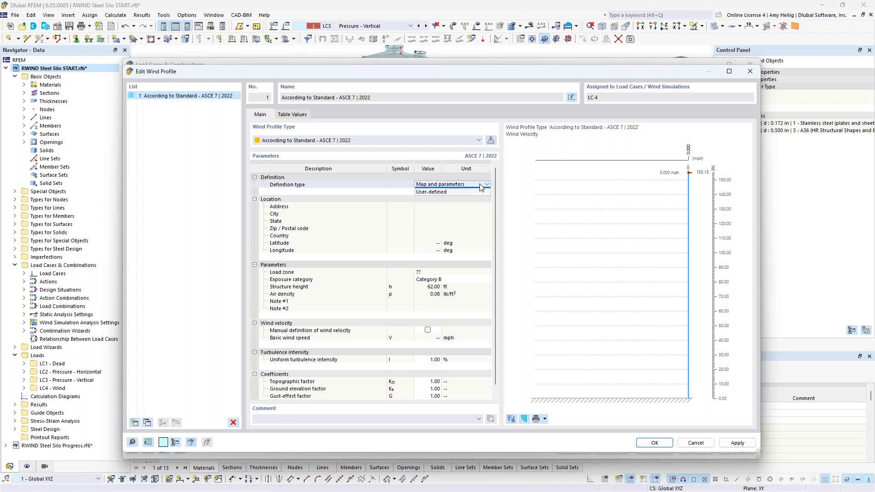
pyautogui.click(471, 193)
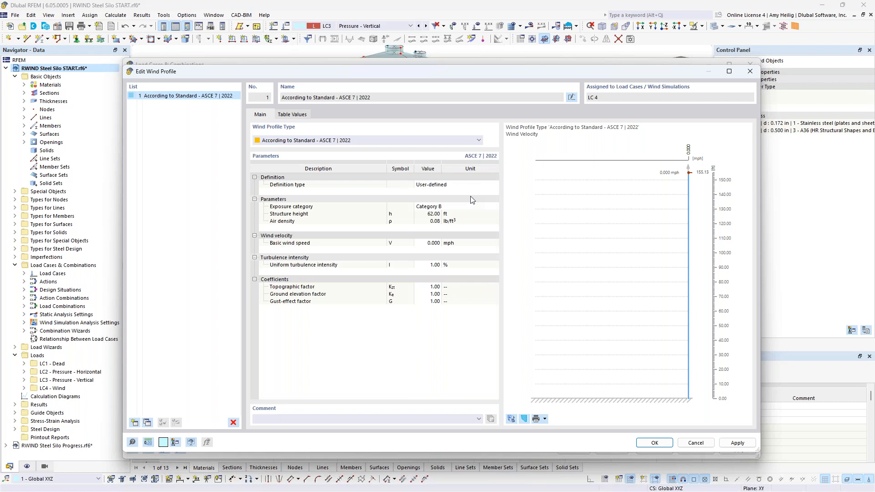
pyautogui.click(430, 243)
pyautogui.write('110')
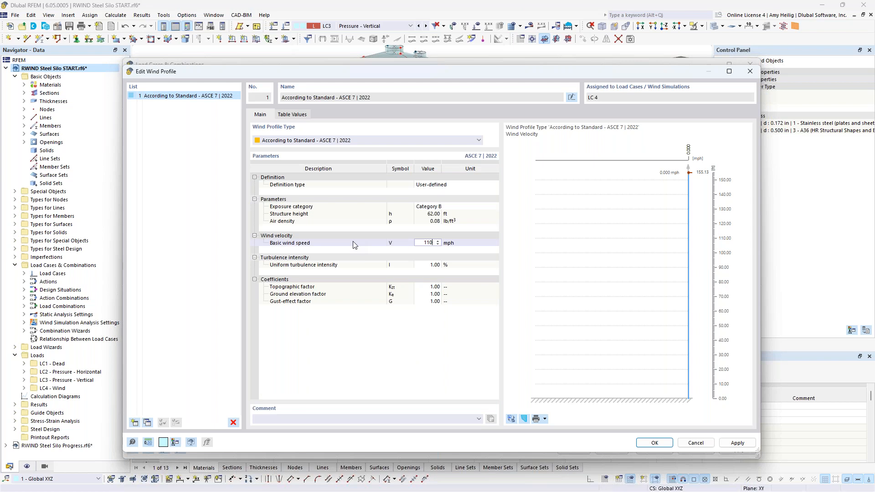
# Step: Change the exposure category to Category C, preview the wind tunnel graphic, and confirm the wind profile
pyautogui.click(432, 207)
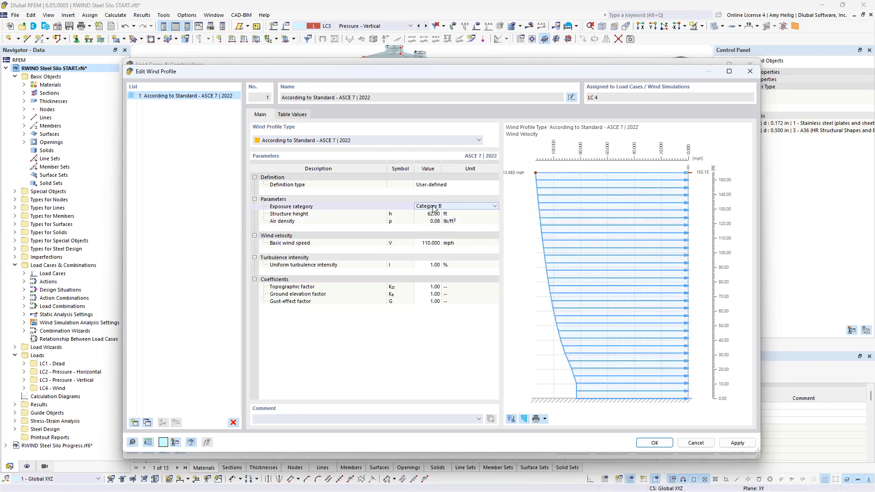
pyautogui.click(433, 208)
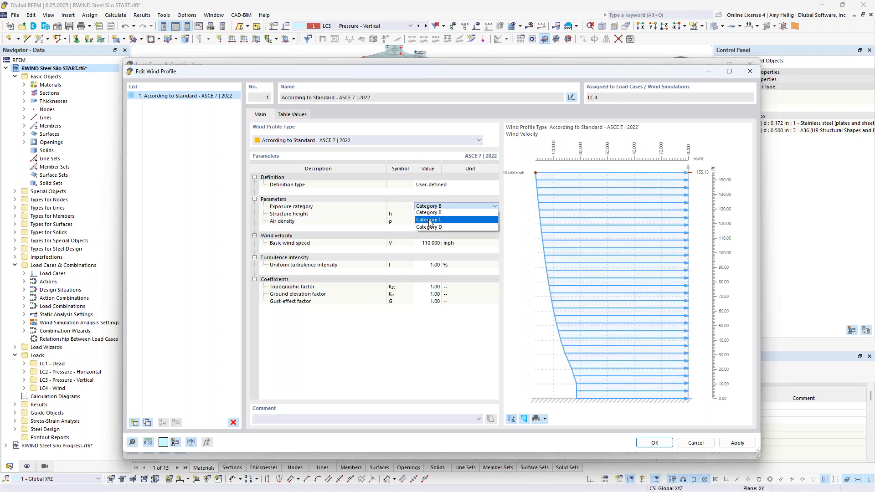
pyautogui.click(430, 220)
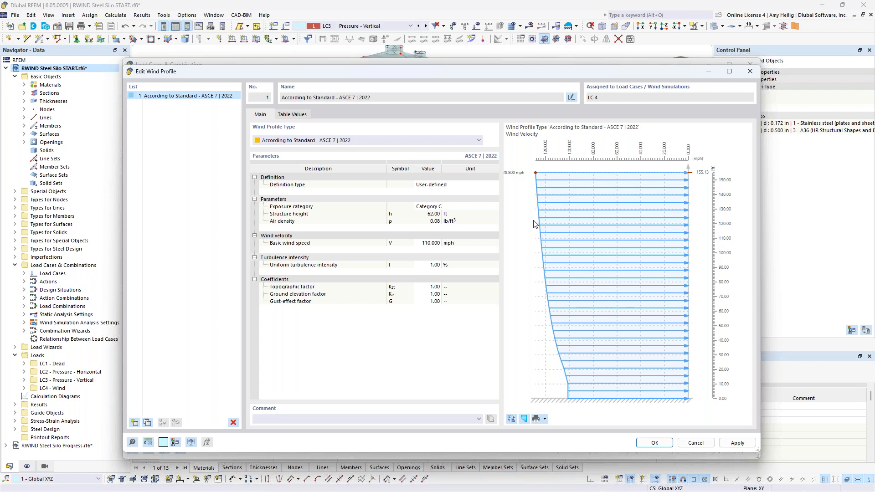
pyautogui.click(512, 419)
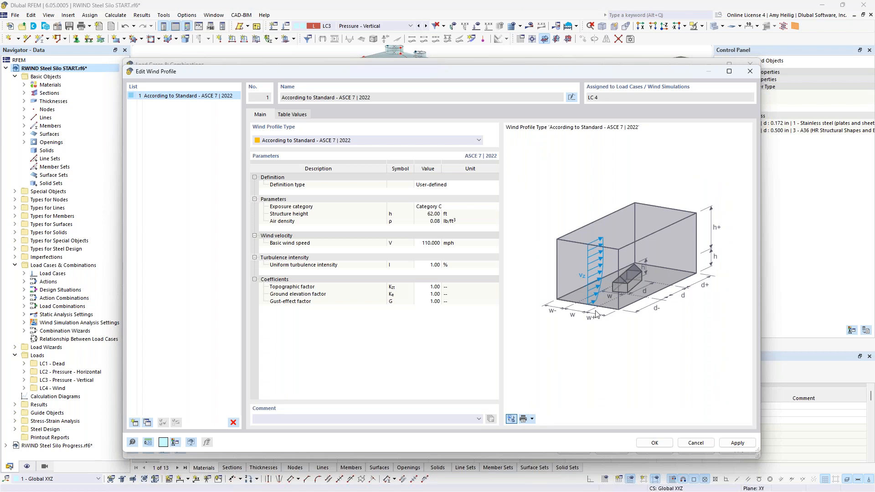
pyautogui.click(649, 445)
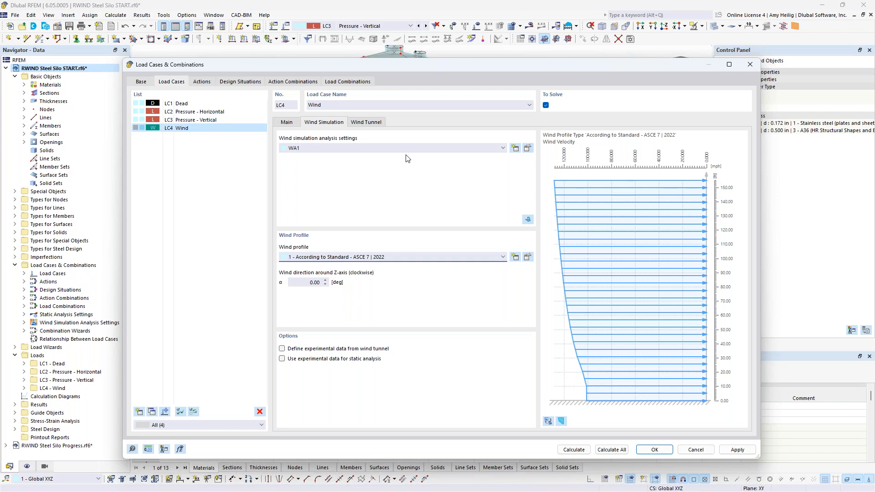
pyautogui.moveTo(408, 66); pyautogui.dragTo(528, 328)
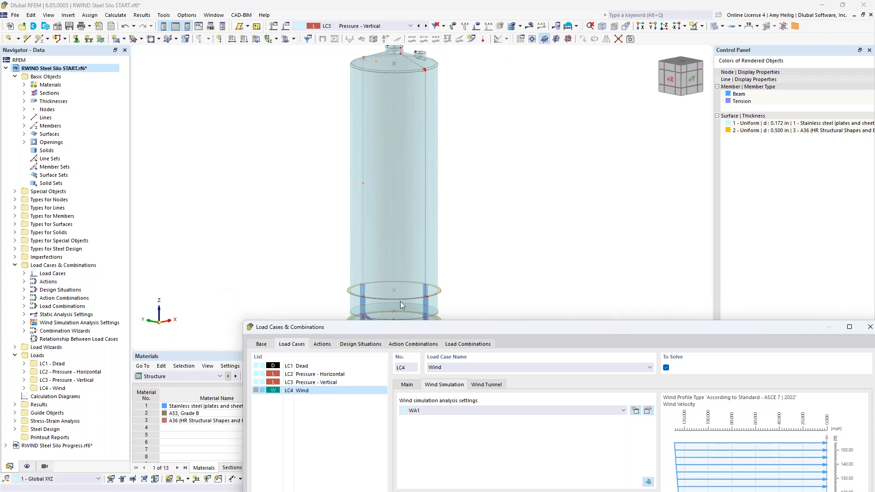
pyautogui.moveTo(468, 328); pyautogui.dragTo(365, 53)
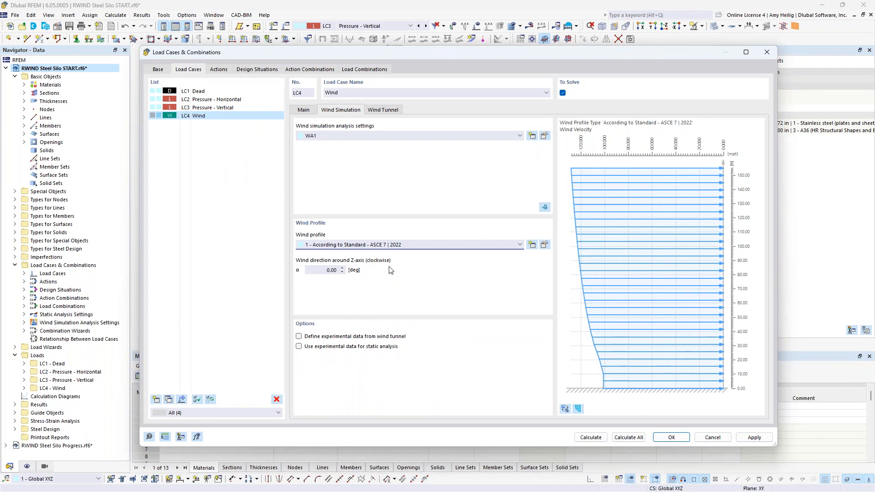
# Step: Check the wind tunnel dimensions of the wind load case and confirm the load case dialog
pyautogui.click(394, 112)
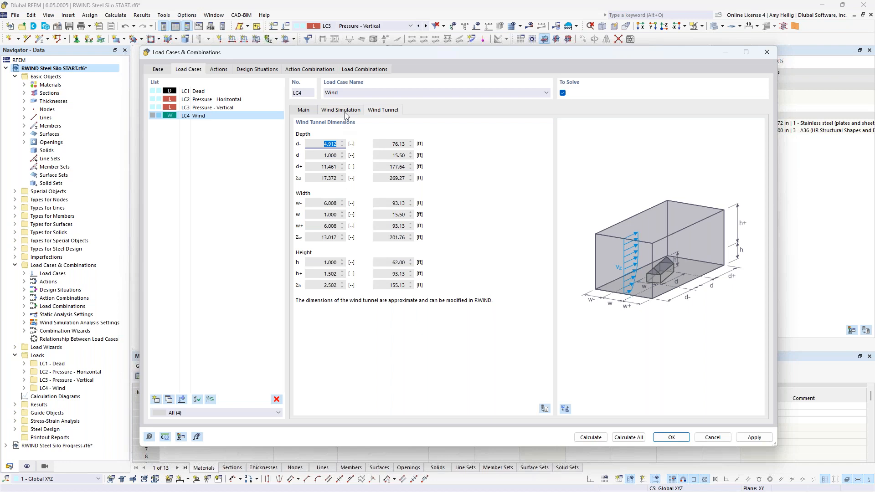
pyautogui.click(662, 434)
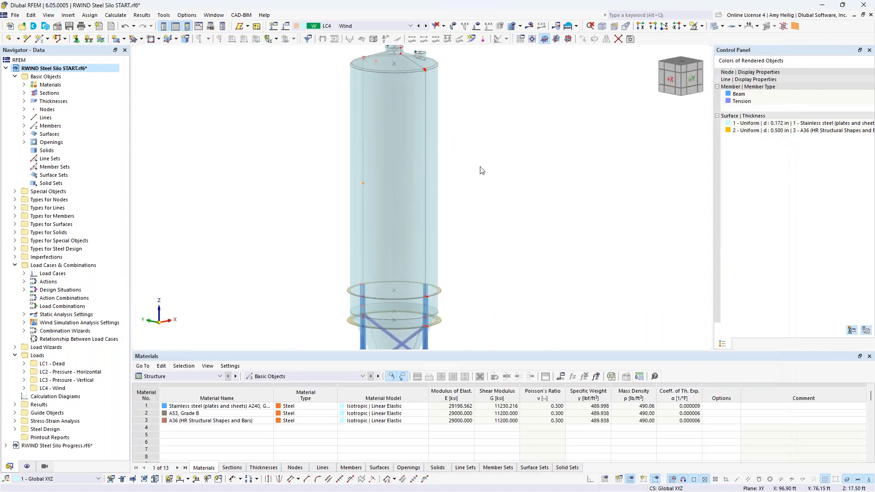
# Step: Open the mesh settings and examine the model simplification options for the wind simulation
pyautogui.click(115, 15)
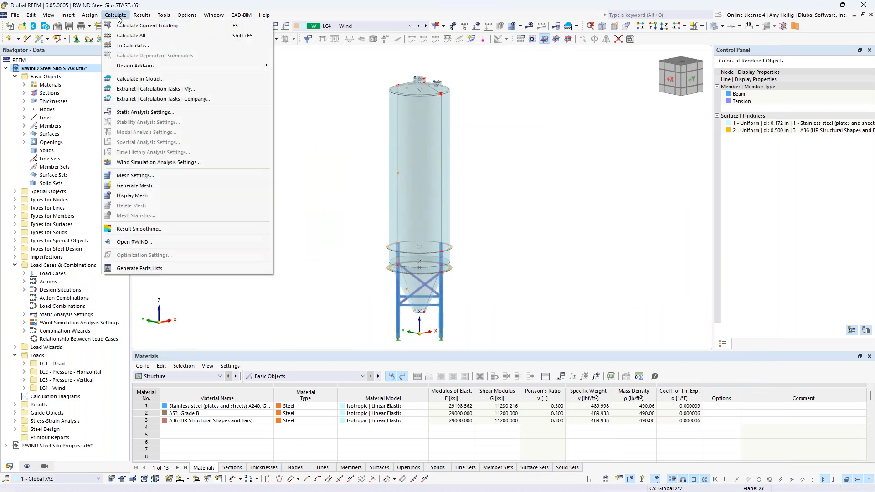
pyautogui.click(150, 179)
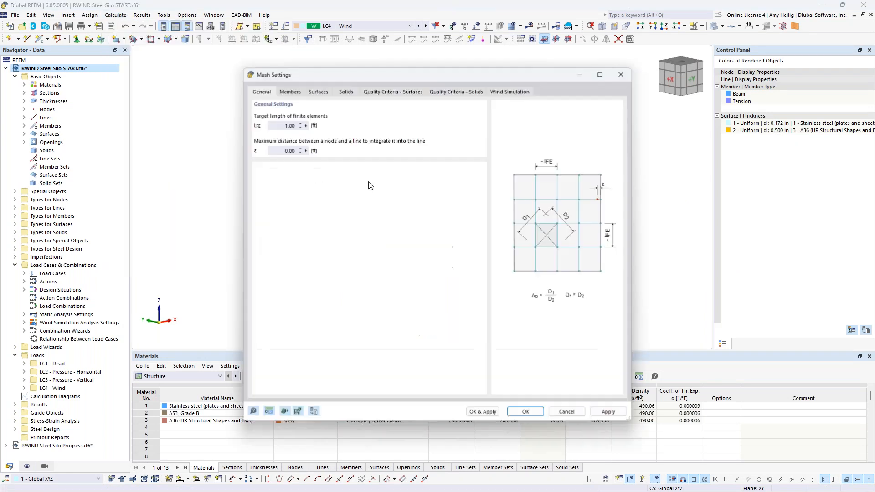
pyautogui.moveTo(359, 74); pyautogui.dragTo(369, 243)
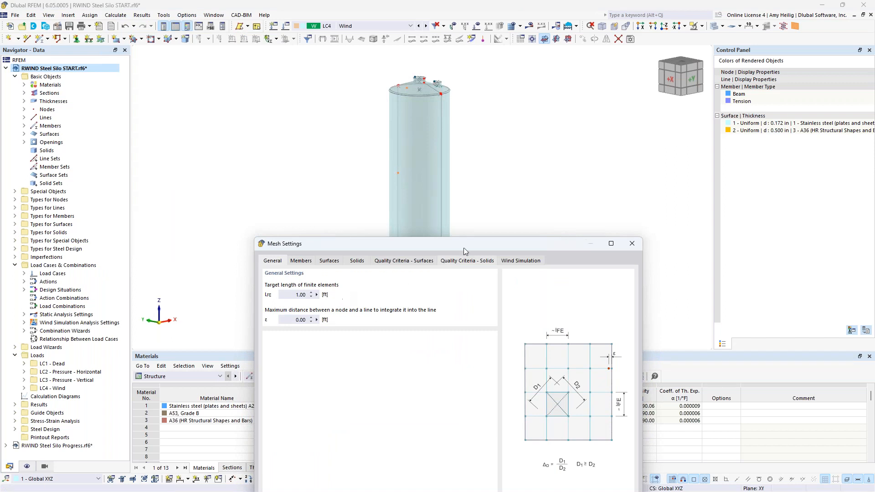
pyautogui.moveTo(419, 244); pyautogui.dragTo(409, 90)
pyautogui.click(501, 109)
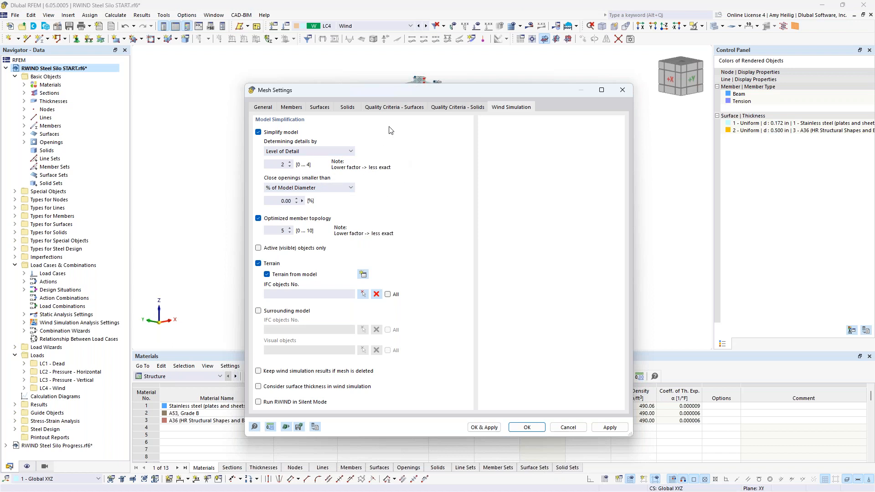
pyautogui.moveTo(395, 90); pyautogui.dragTo(368, 343)
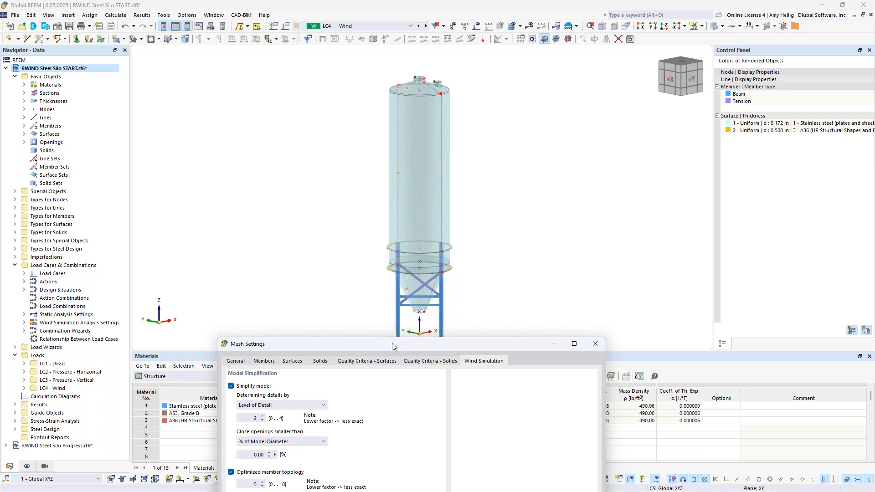
pyautogui.moveTo(392, 343); pyautogui.dragTo(392, 63)
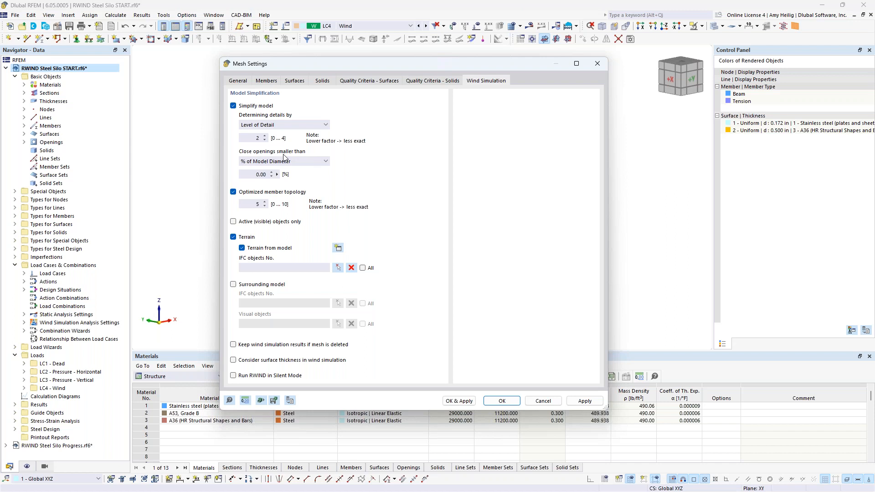
pyautogui.moveTo(403, 64); pyautogui.dragTo(340, 368)
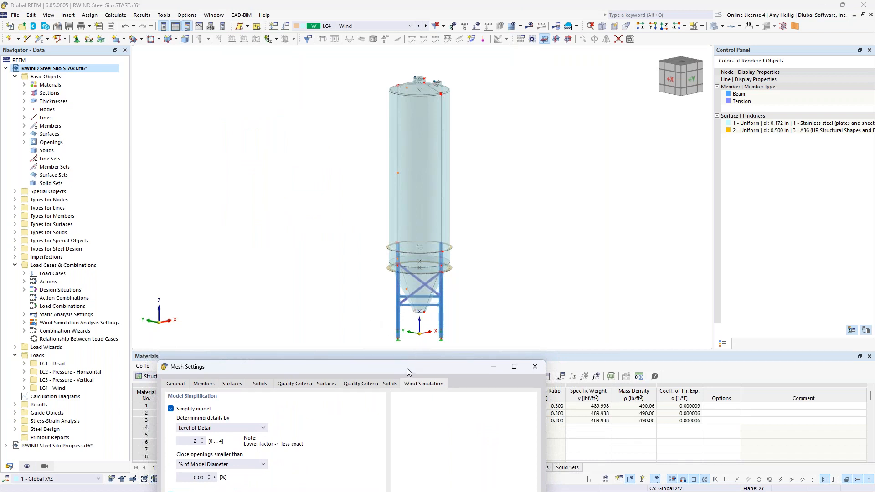
pyautogui.moveTo(409, 365); pyautogui.dragTo(472, 80)
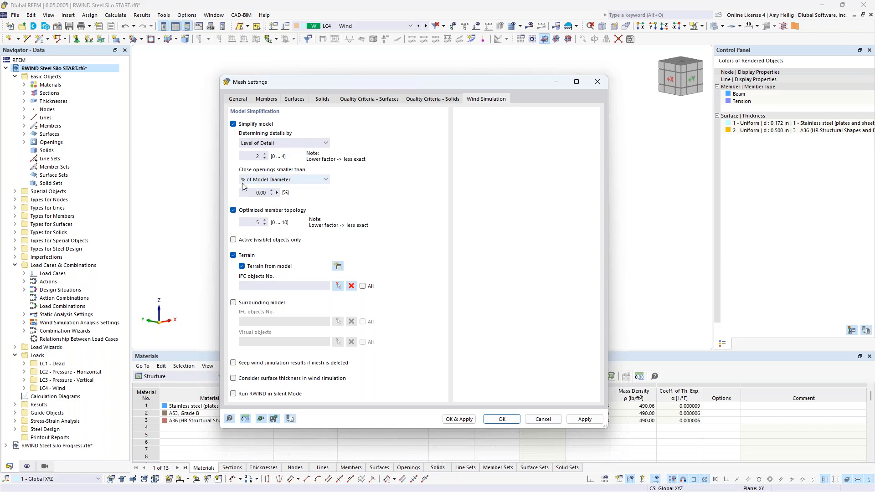
pyautogui.moveTo(348, 78); pyautogui.dragTo(324, 310)
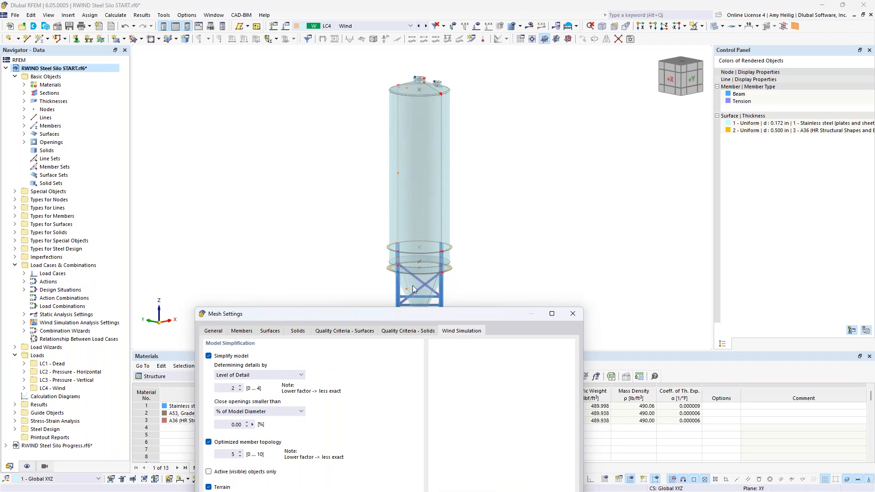
pyautogui.moveTo(407, 314); pyautogui.dragTo(441, 73)
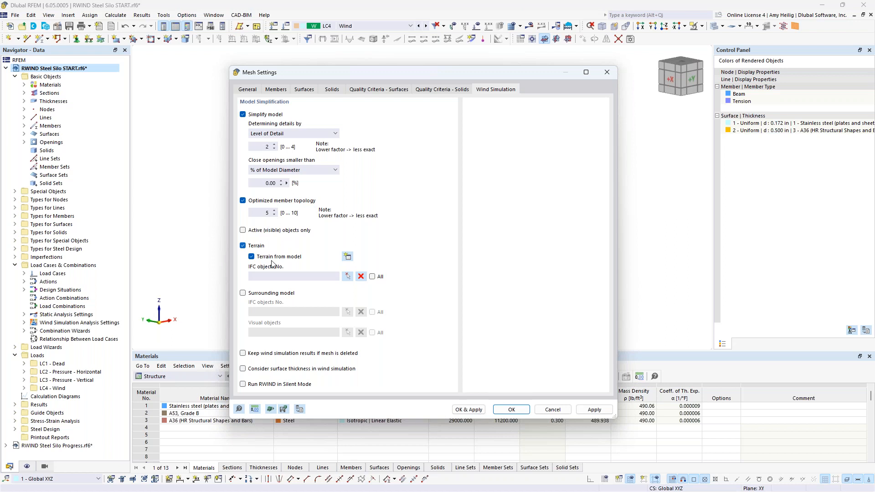
# Step: Set the option to keep wind simulation results if the mesh is deleted and confirm the mesh settings
pyautogui.click(244, 356)
pyautogui.click(263, 357)
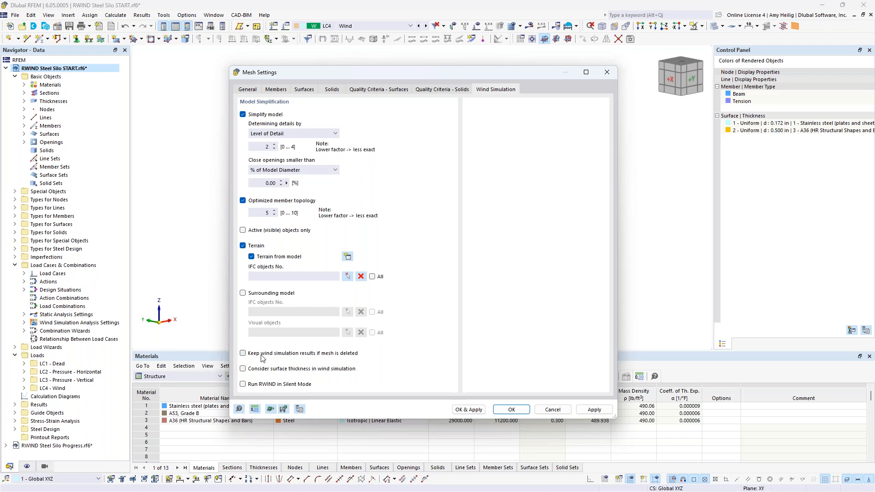
pyautogui.click(511, 410)
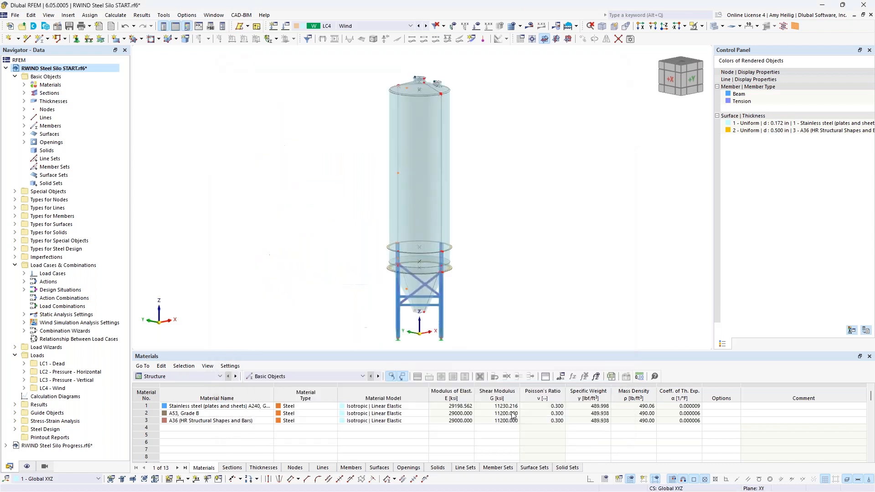
# Step: Open the model in RWIND and switch to the Models view
pyautogui.click(113, 15)
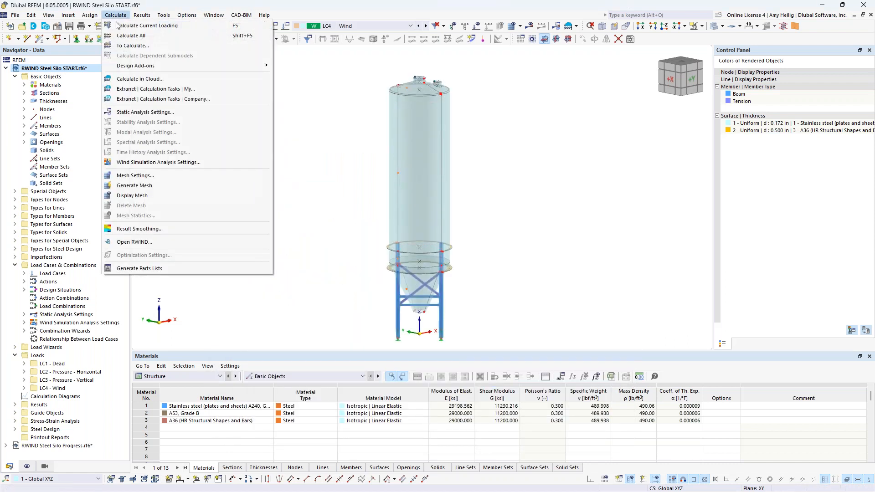
pyautogui.click(153, 245)
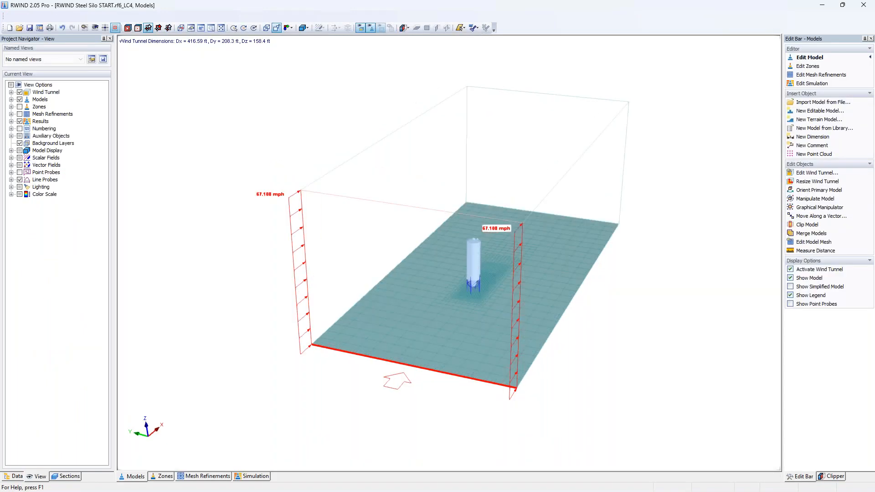
pyautogui.click(129, 482)
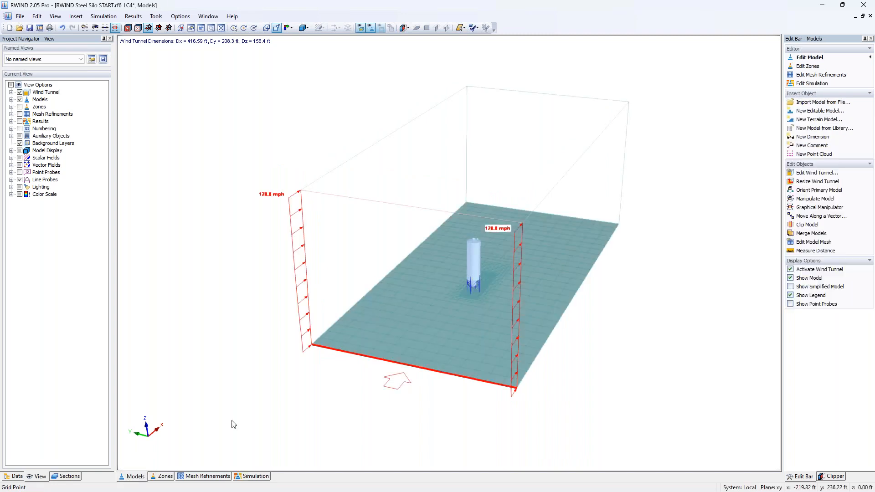
# Step: Examine the silo model inside the wind tunnel from different angles and zoom levels
pyautogui.moveTo(529, 361); pyautogui.dragTo(455, 342, button='middle')
pyautogui.scroll(5, 455, 342)
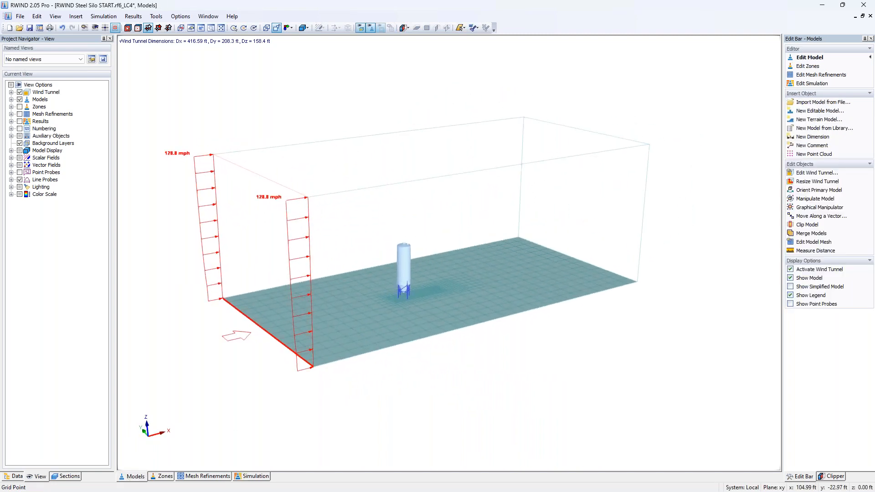
pyautogui.scroll(5, 404, 259)
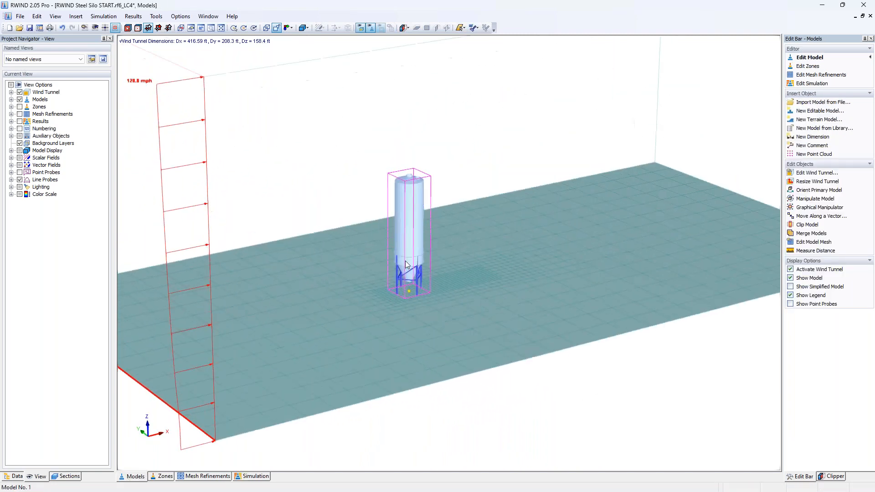
pyautogui.scroll(-1, 458, 283)
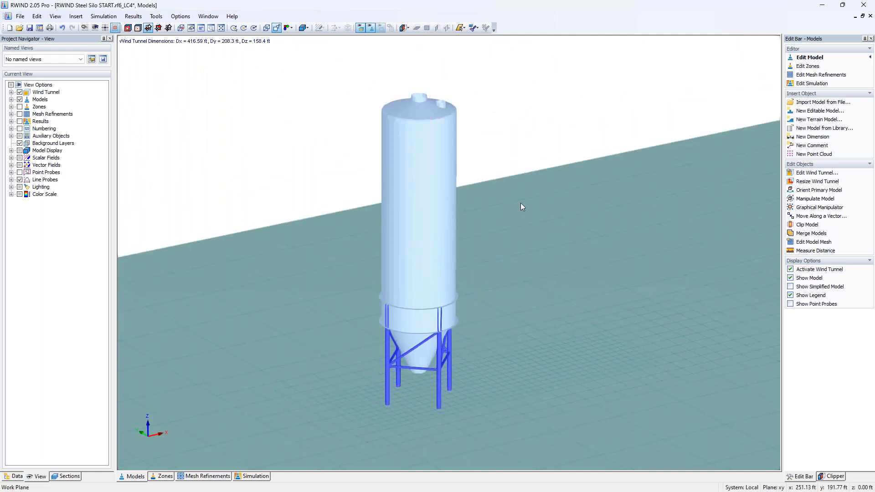
pyautogui.scroll(-6, 420, 278)
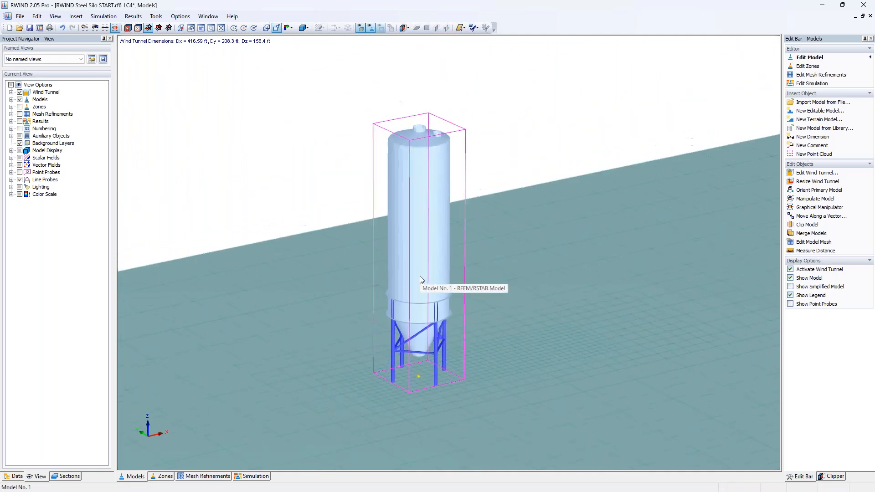
pyautogui.scroll(-3, 420, 276)
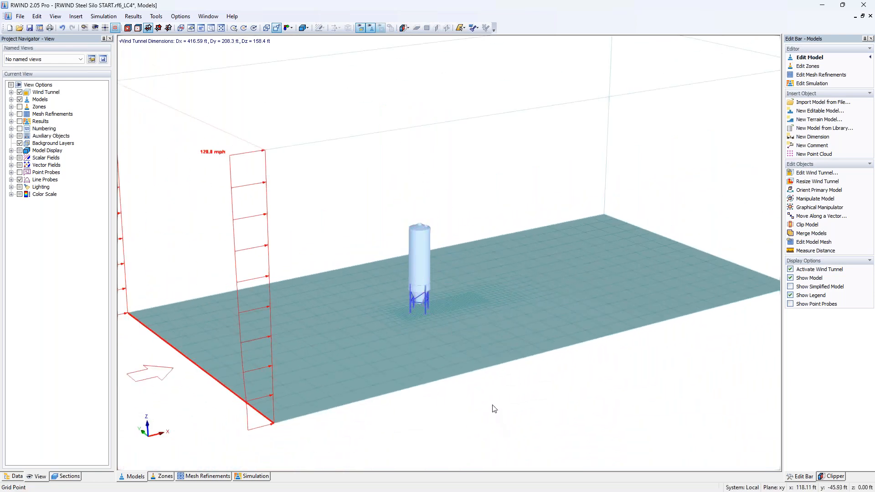
pyautogui.moveTo(494, 408); pyautogui.dragTo(453, 406, button='middle')
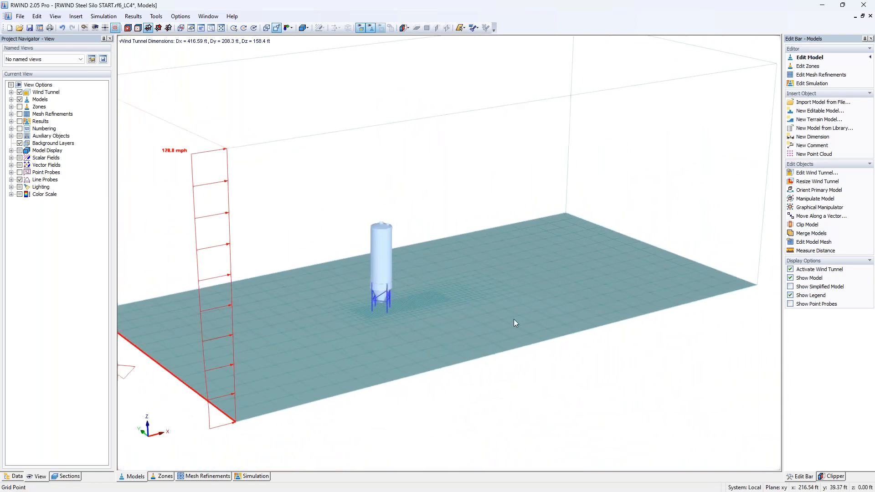
pyautogui.scroll(5, 378, 363)
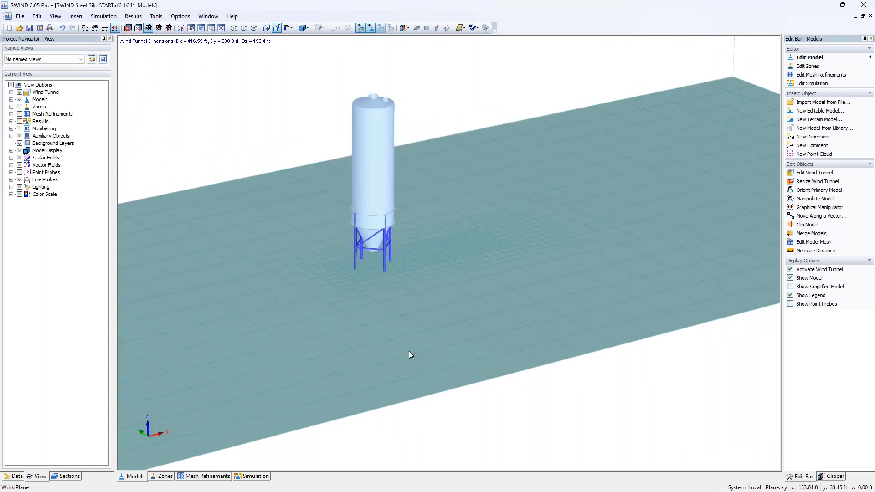
pyautogui.scroll(2, 415, 360)
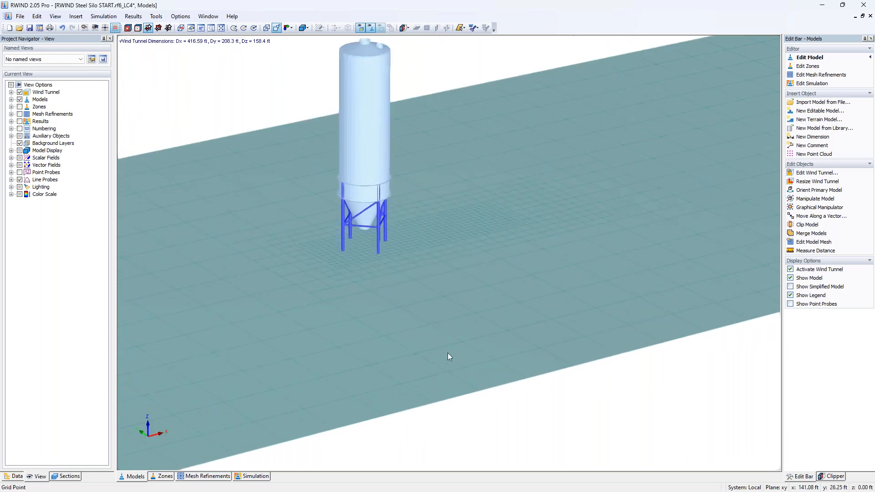
pyautogui.scroll(1, 360, 257)
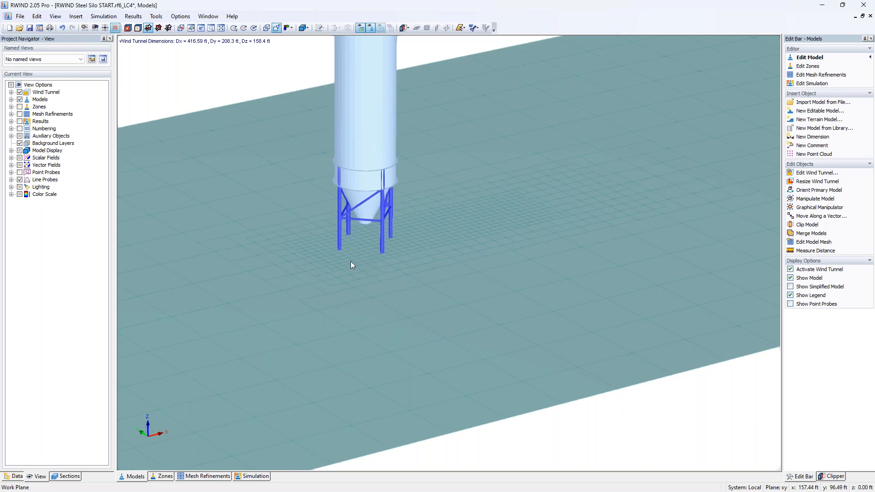
pyautogui.scroll(-3, 351, 262)
pyautogui.scroll(-1, 351, 264)
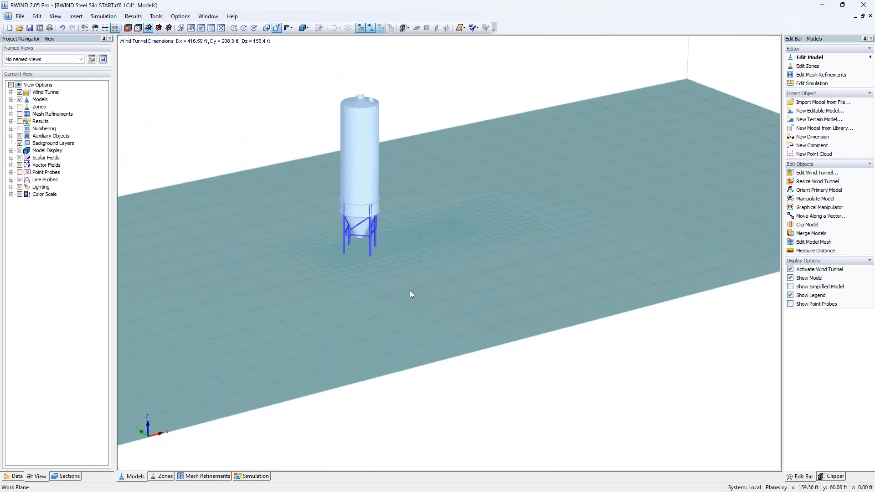
pyautogui.scroll(-2, 410, 291)
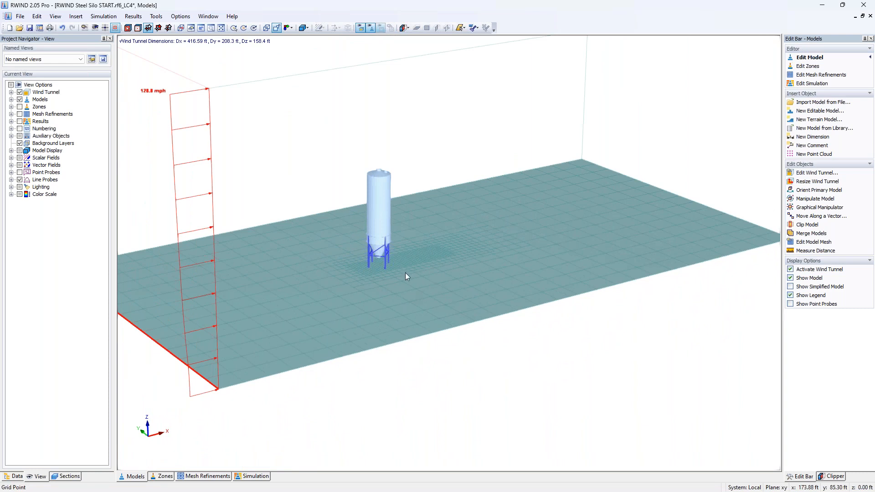
pyautogui.scroll(-1, 406, 273)
pyautogui.scroll(-3, 406, 273)
pyautogui.moveTo(406, 276); pyautogui.dragTo(412, 314, button='middle')
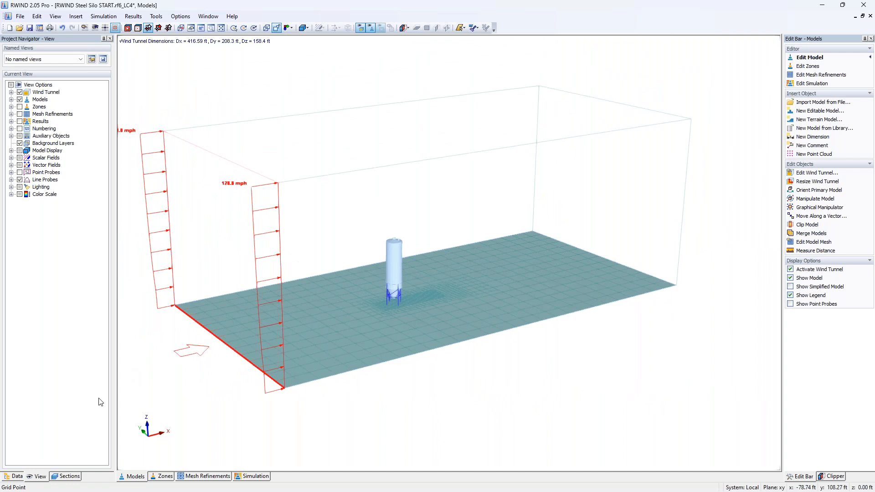
# Step: Open the wind tunnel properties and set the tunnel scaling factor L2 to 2.0
pyautogui.click(21, 476)
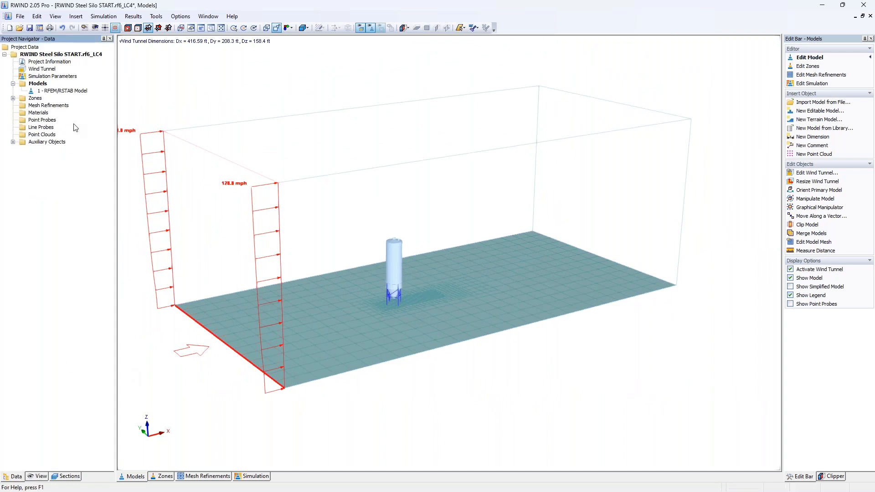
pyautogui.doubleClick(43, 69)
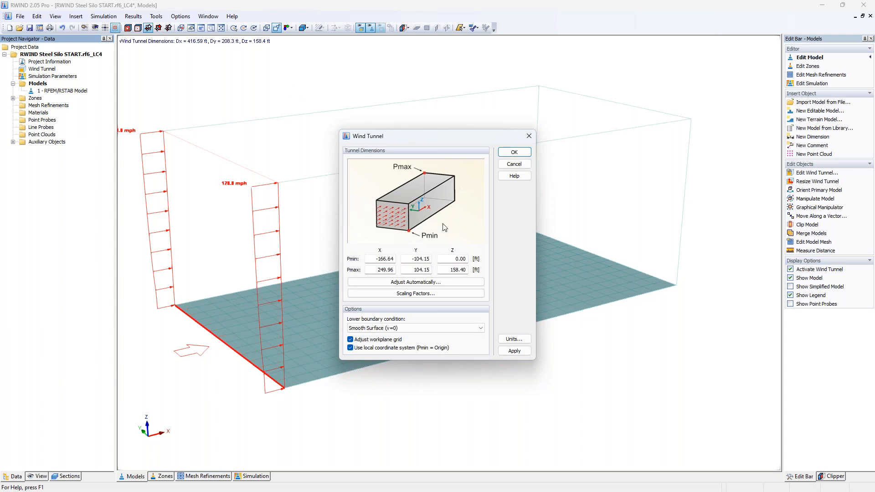
pyautogui.click(409, 294)
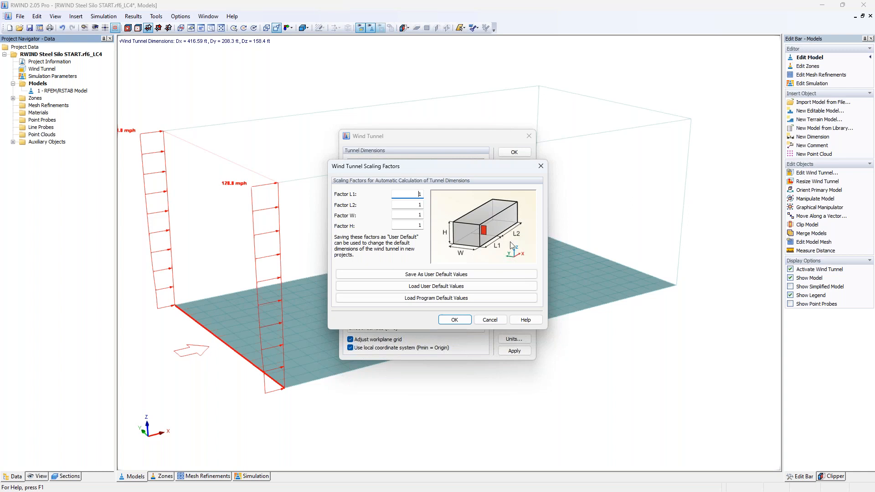
pyautogui.press('Tab')
pyautogui.write('2.0')
pyautogui.click(455, 319)
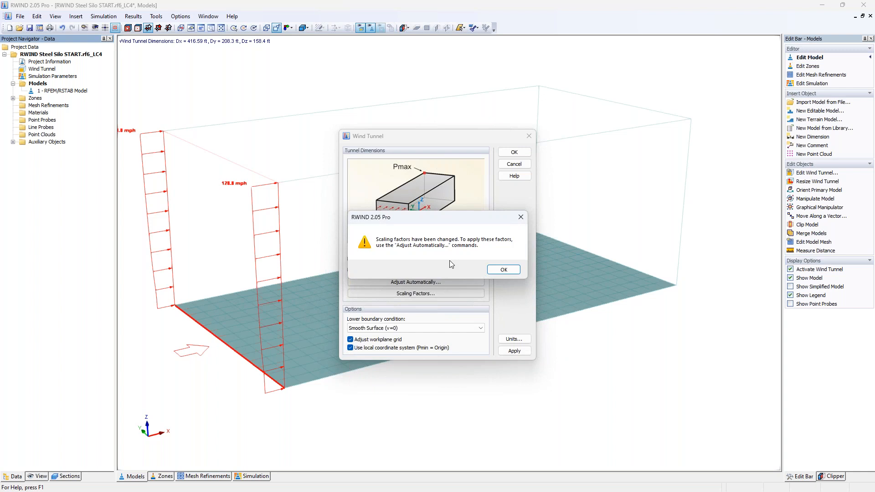
pyautogui.click(502, 269)
# Step: Automatically adjust the wind tunnel to the model standing on the ground and confirm the wind tunnel settings
pyautogui.click(445, 284)
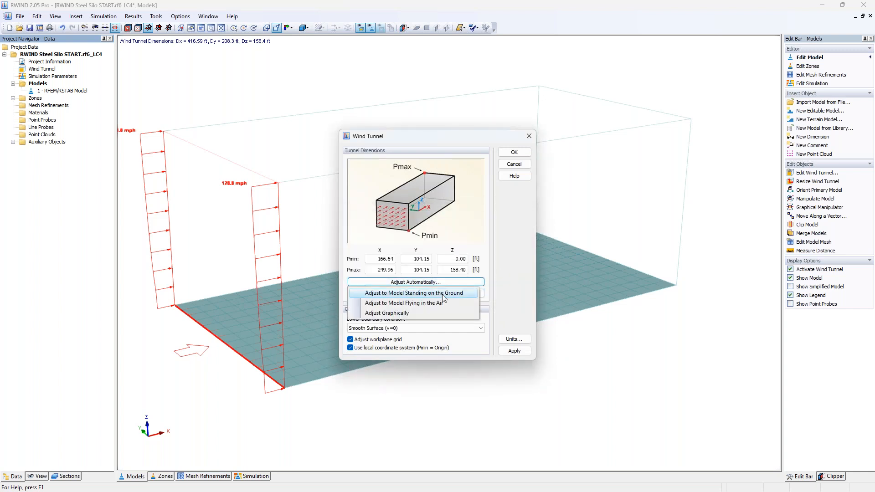
pyautogui.click(442, 294)
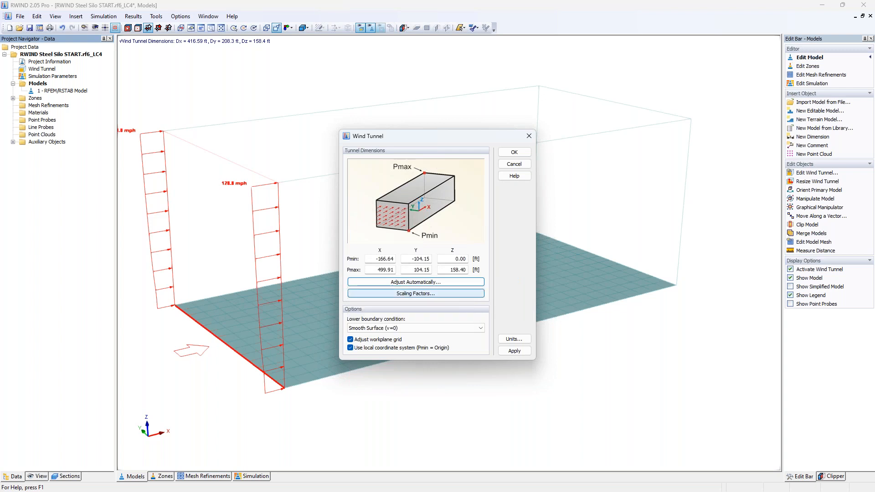
pyautogui.click(514, 153)
pyautogui.scroll(-1, 394, 219)
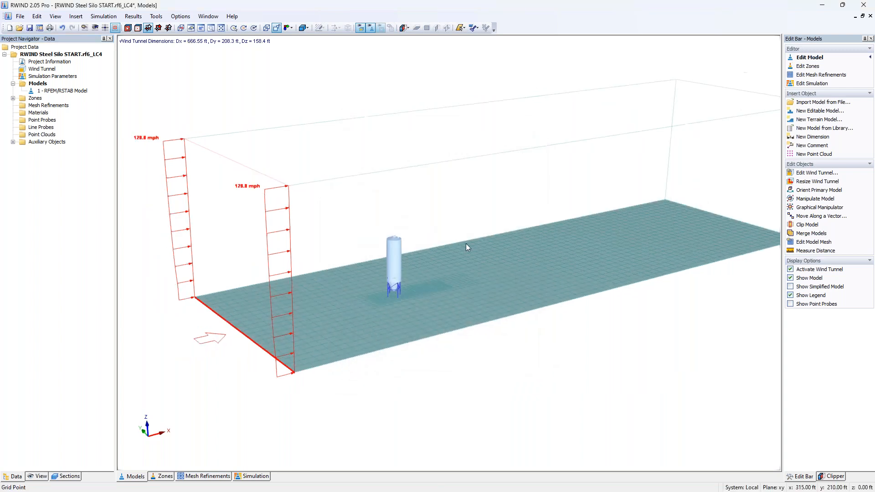
# Step: Undo the last wind tunnel scaling change
pyautogui.moveTo(463, 245); pyautogui.dragTo(357, 251, button='middle')
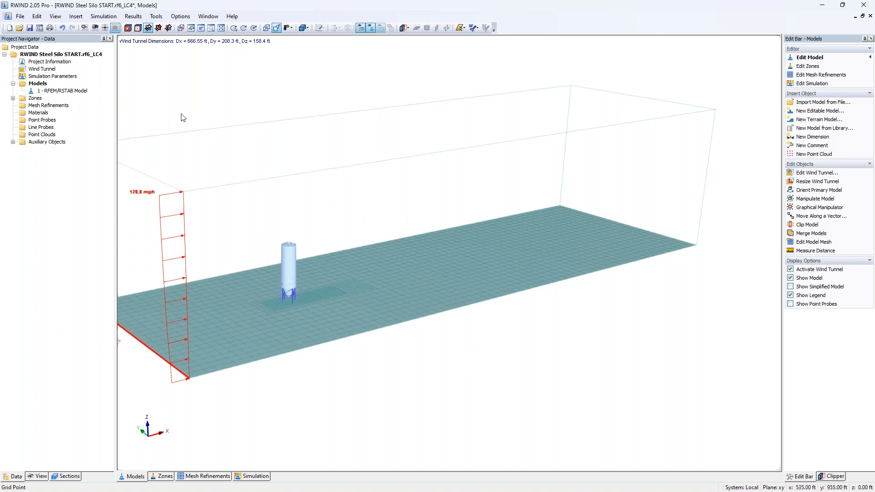
pyautogui.click(63, 29)
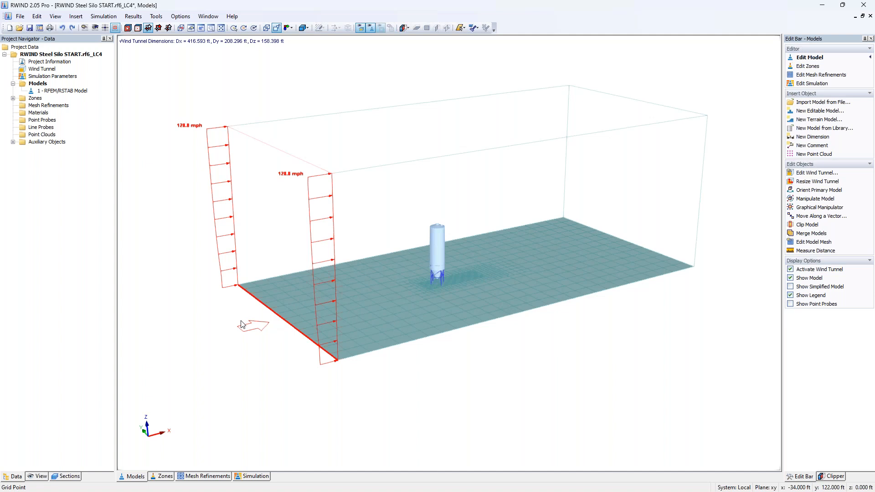
# Step: Switch to zone editing and generate zones from the model's surface numbers
pyautogui.click(12, 98)
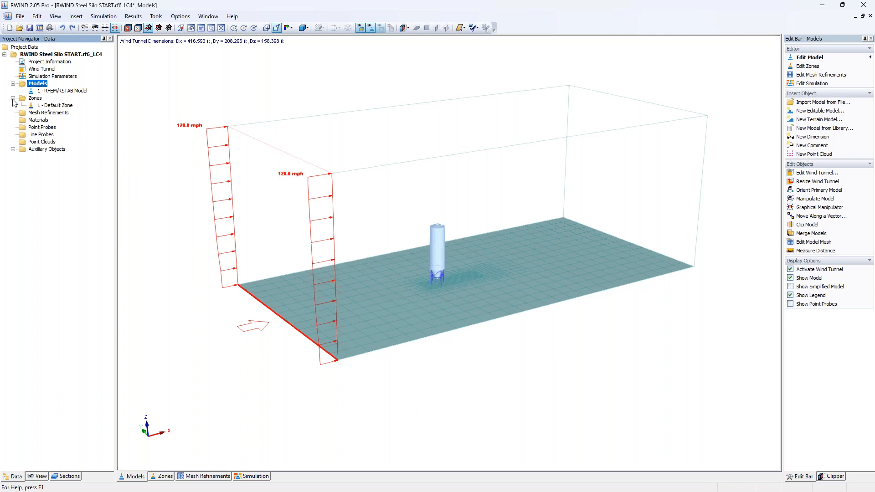
pyautogui.click(57, 106)
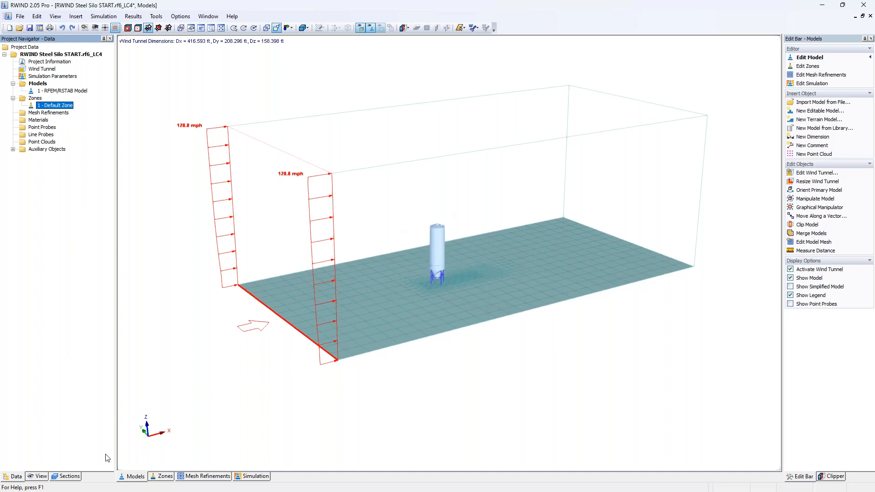
pyautogui.click(162, 476)
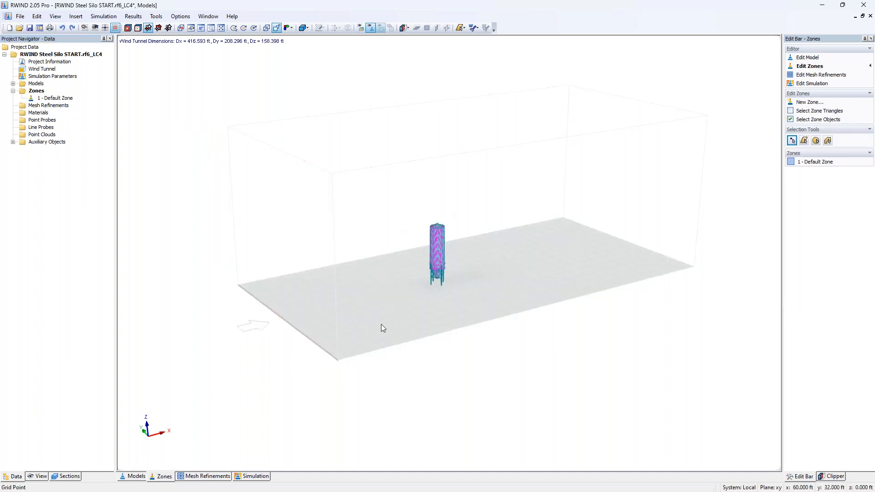
pyautogui.scroll(10, 438, 255)
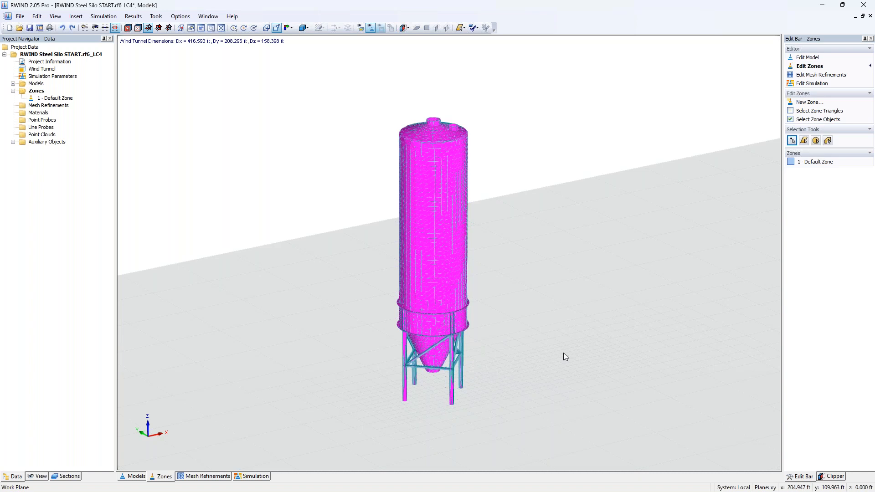
pyautogui.click(36, 19)
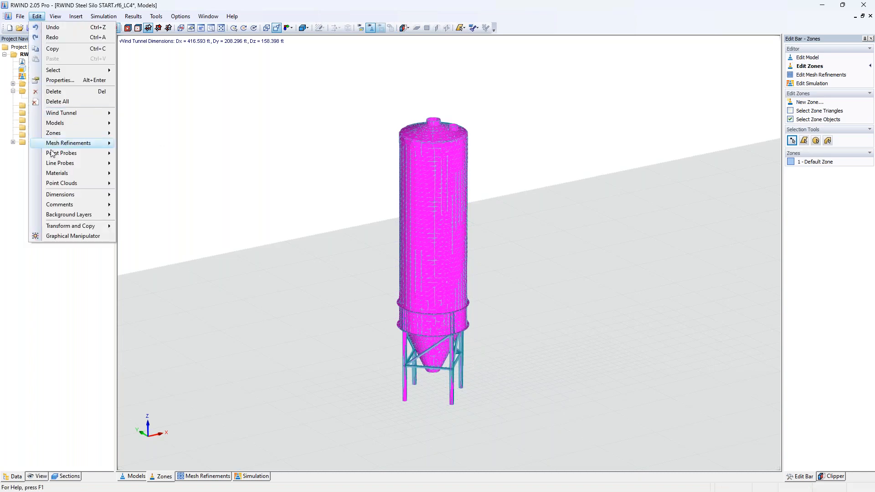
pyautogui.moveTo(53, 135)
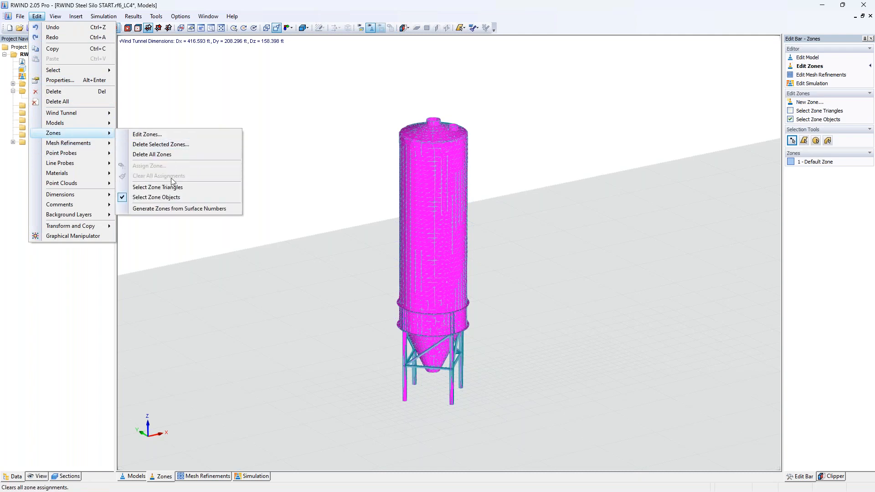
pyautogui.click(176, 210)
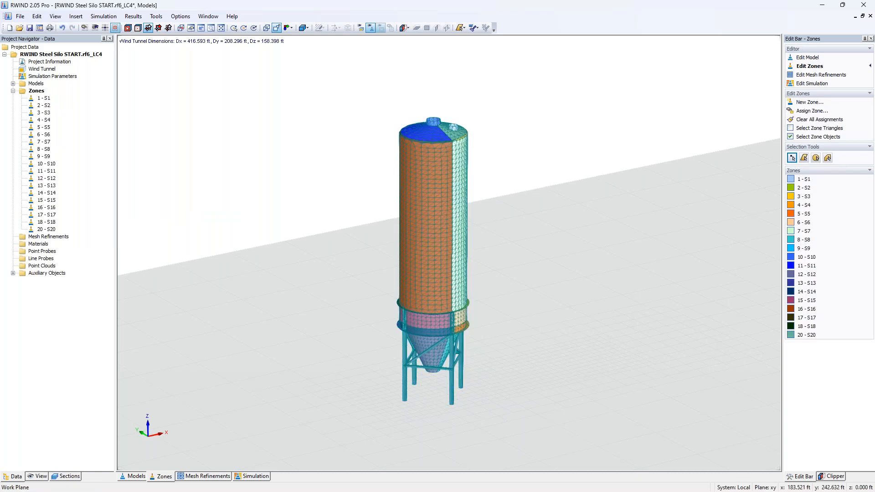
# Step: Pick the first zones in the list and hide the zone mesh edges in the view options
pyautogui.click(49, 101)
pyautogui.click(45, 106)
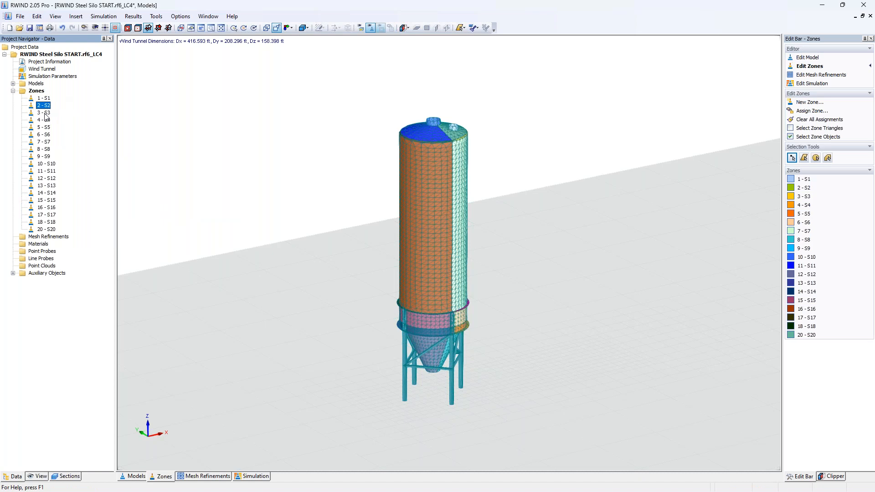
pyautogui.click(40, 477)
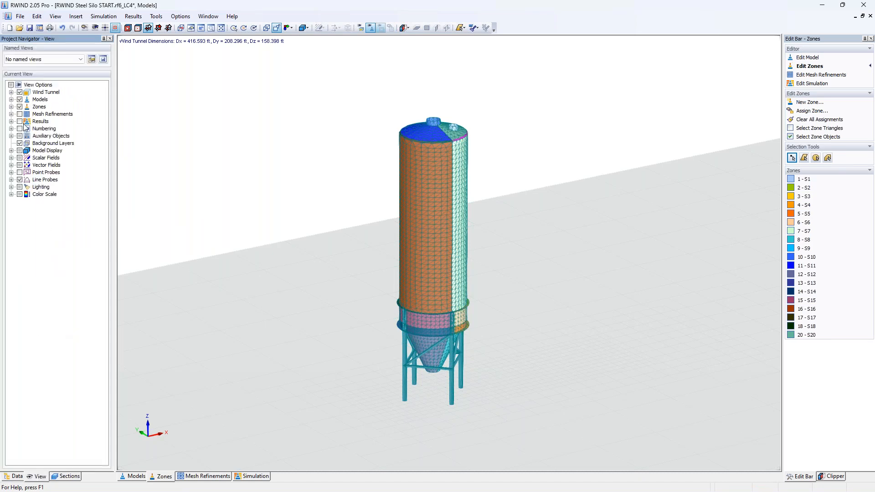
pyautogui.click(12, 107)
pyautogui.click(28, 129)
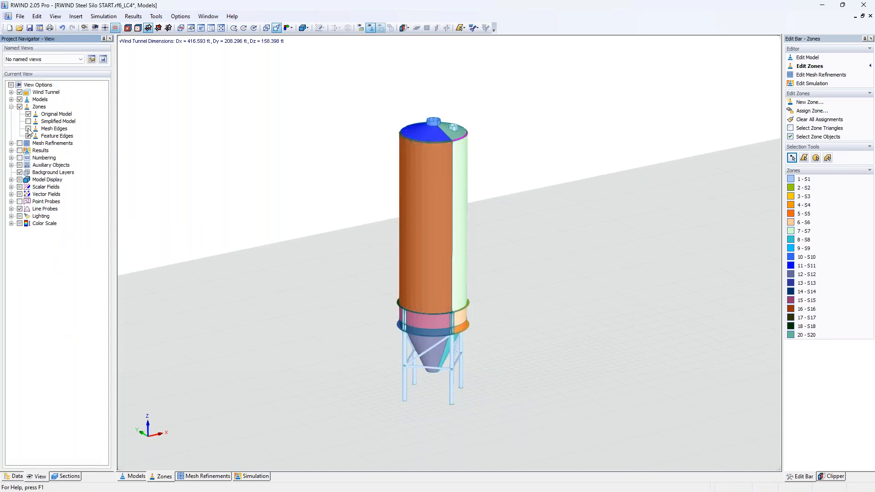
pyautogui.click(15, 476)
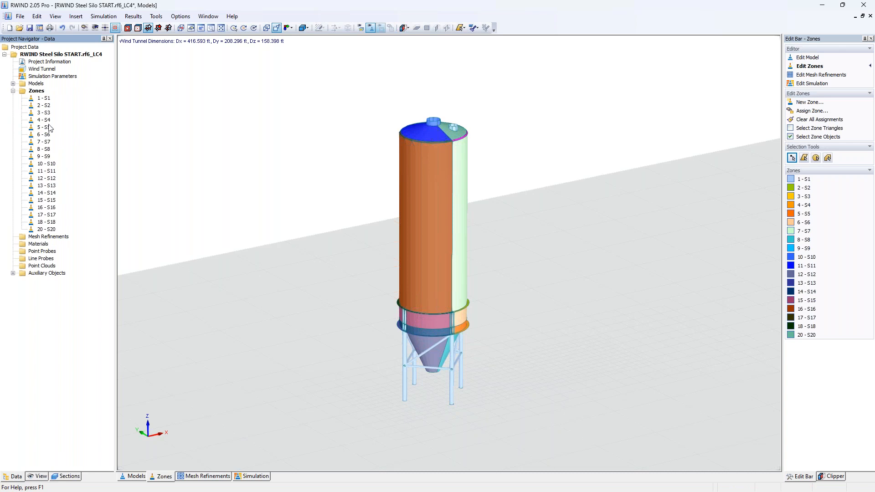
# Step: Highlight the generated zones one by one from the list to inspect them on the silo
pyautogui.moveTo(374, 336); pyautogui.dragTo(367, 314, button='middle')
pyautogui.scroll(1, 367, 313)
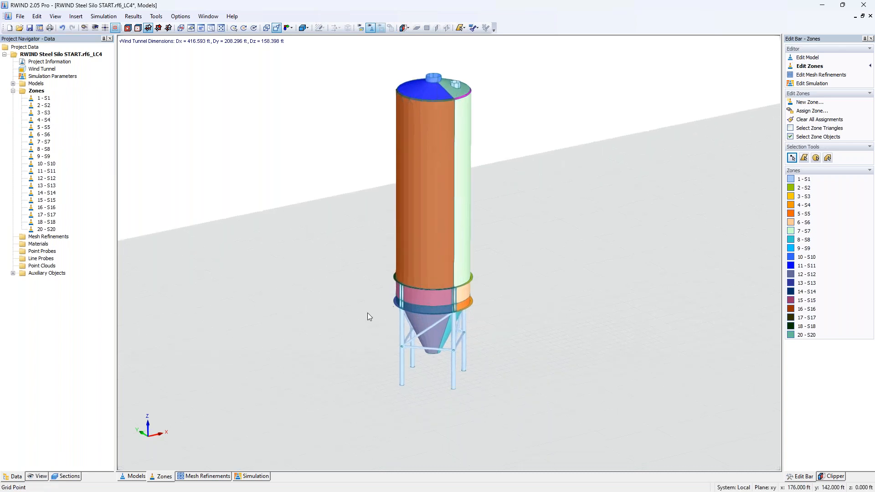
pyautogui.click(47, 142)
pyautogui.click(46, 149)
pyautogui.click(45, 157)
pyautogui.click(46, 163)
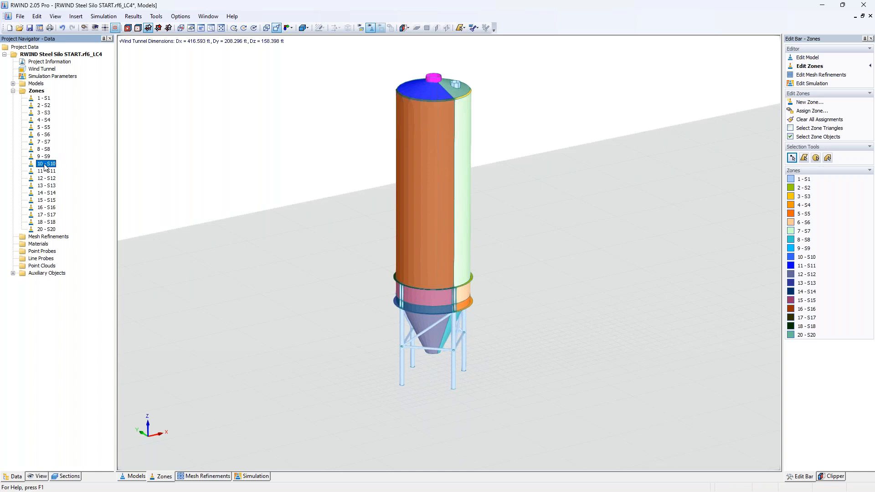
pyautogui.click(46, 172)
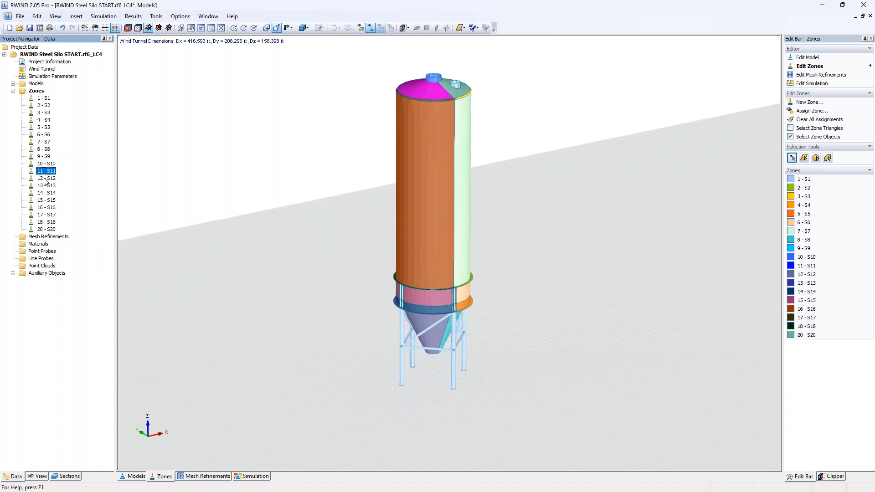
pyautogui.click(45, 179)
pyautogui.click(45, 186)
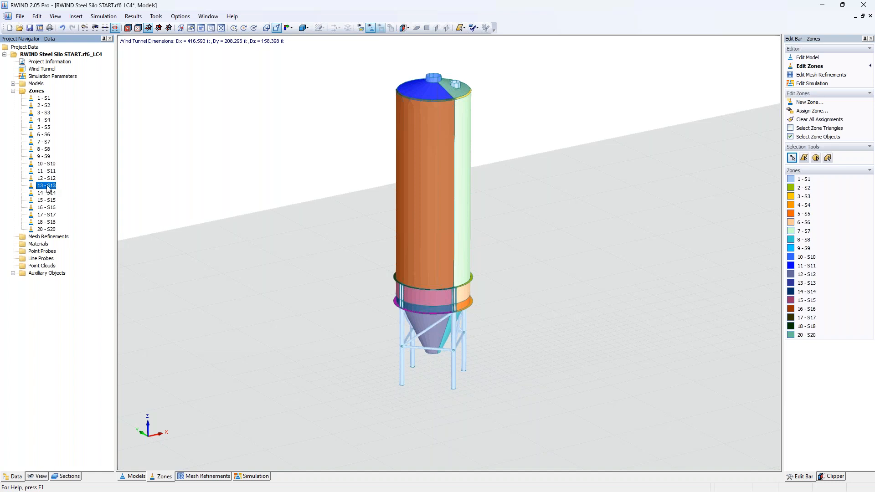
# Step: Open the cylinder zone's properties and review new material options for surface roughness and permeability, cancelling both dialogs
pyautogui.click(409, 149)
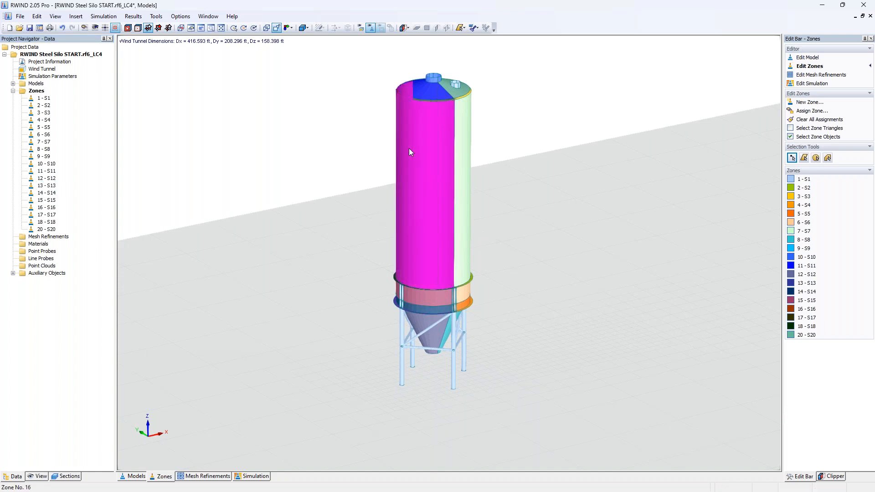
pyautogui.doubleClick(409, 149)
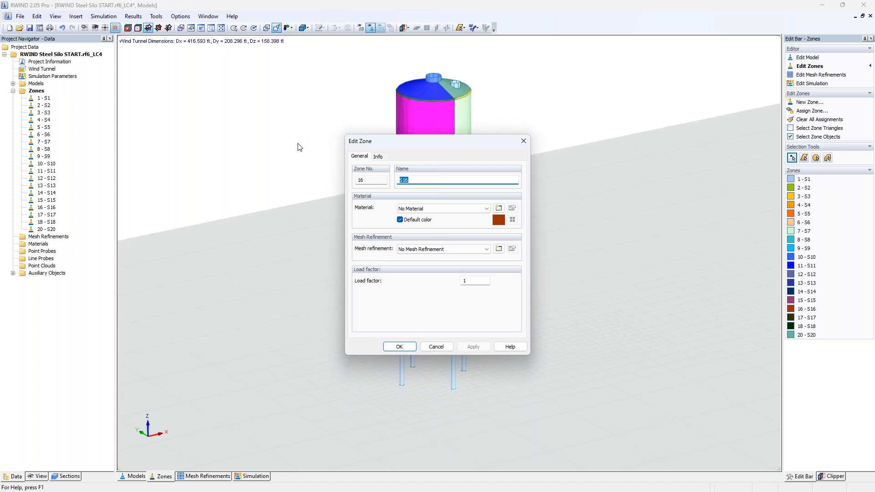
pyautogui.click(498, 208)
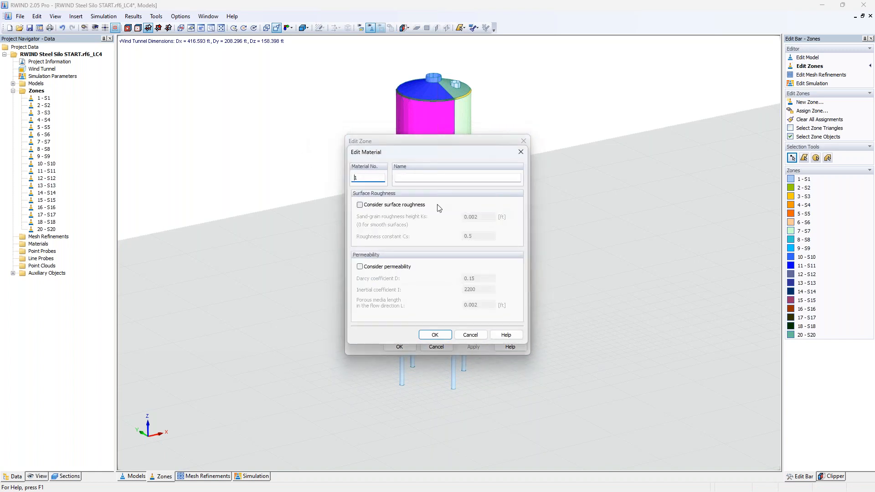
pyautogui.click(359, 205)
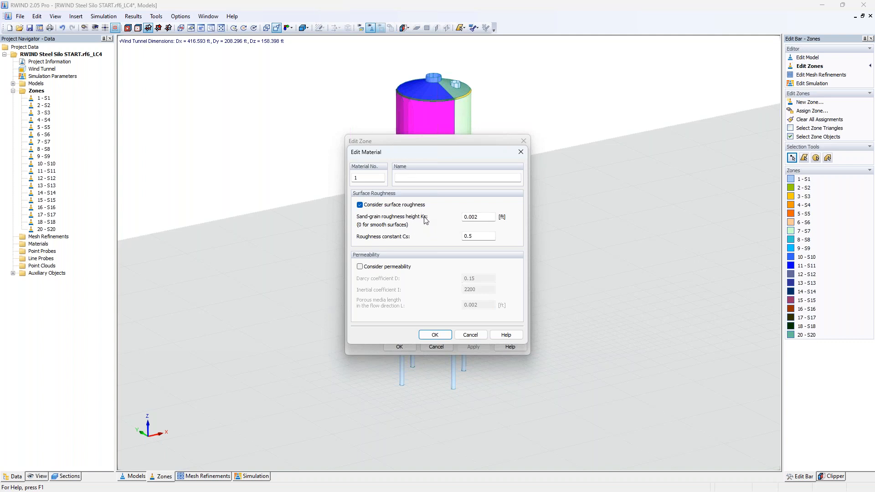
pyautogui.click(360, 205)
pyautogui.click(360, 267)
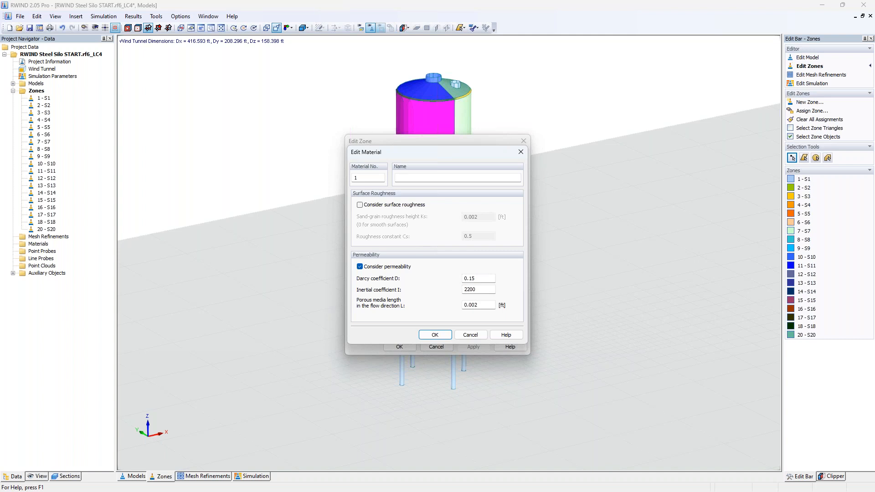
pyautogui.click(470, 335)
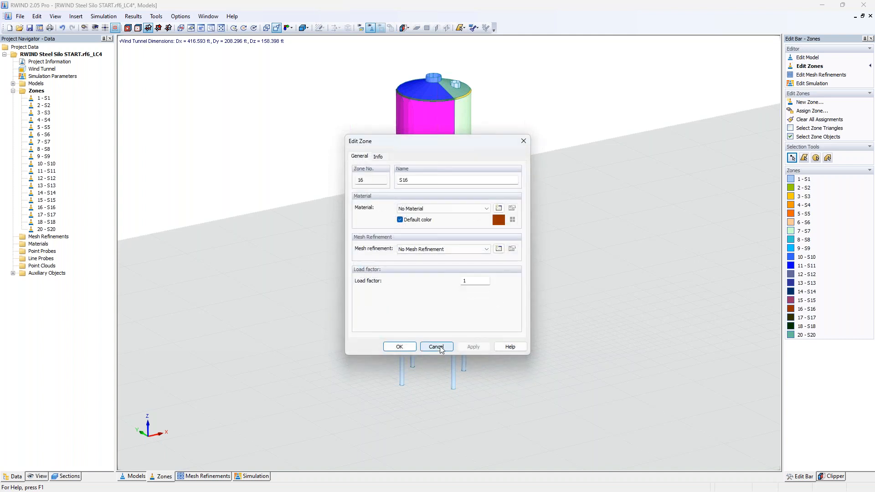
pyautogui.click(436, 346)
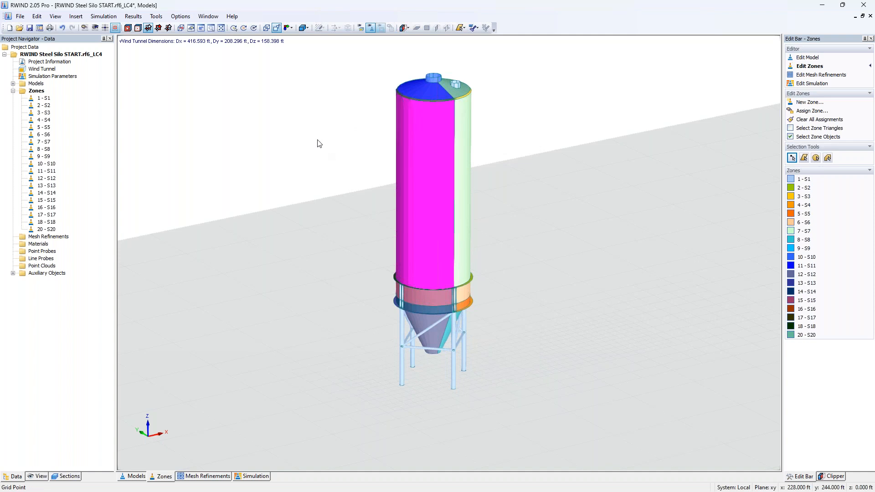
# Step: Return to the model view and display only the simplified model, hiding the original model and wind tunnel
pyautogui.click(139, 478)
pyautogui.click(38, 476)
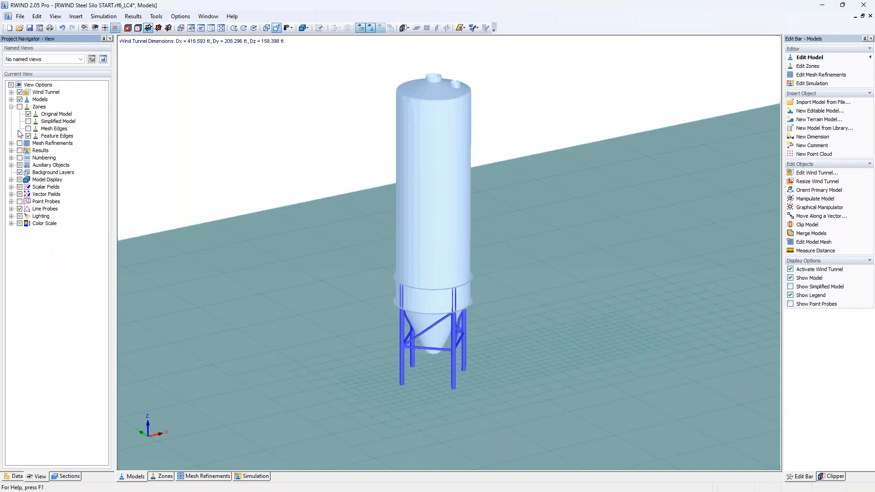
pyautogui.click(11, 107)
pyautogui.click(11, 99)
pyautogui.click(29, 114)
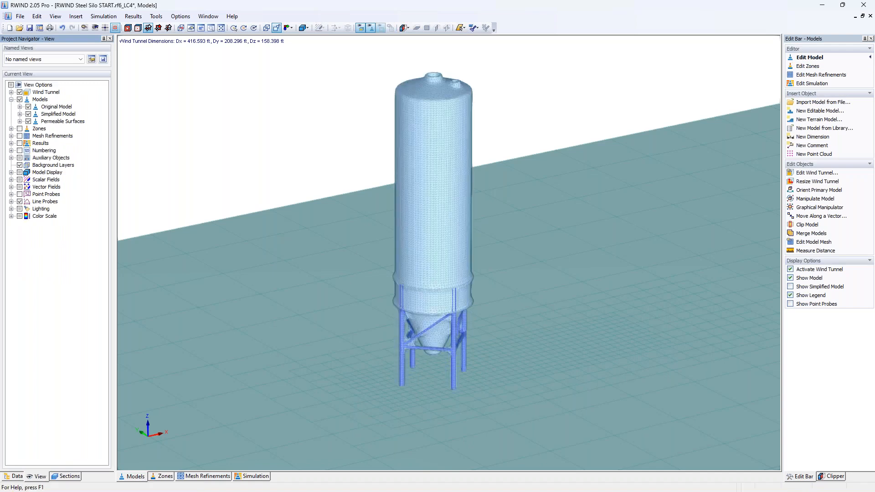
pyautogui.click(29, 107)
pyautogui.click(19, 92)
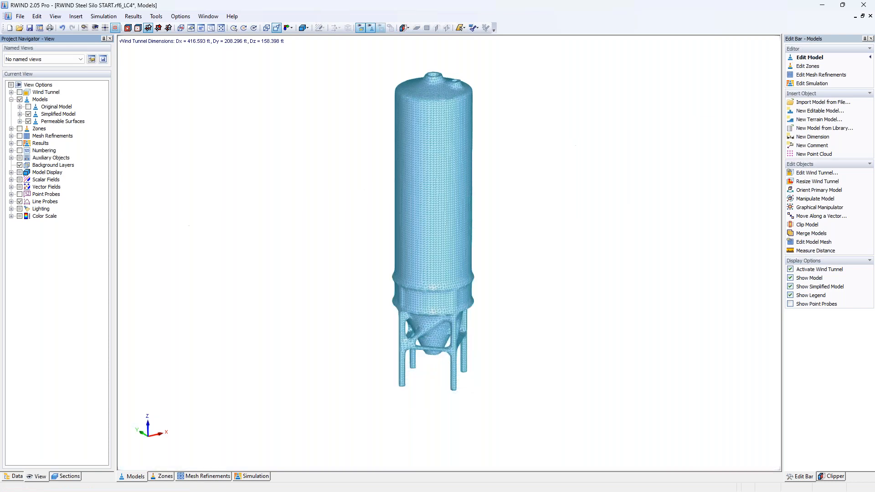
# Step: Inspect the simplified model mesh closely around the hopper and support frame
pyautogui.moveTo(333, 326); pyautogui.dragTo(301, 307, button='middle')
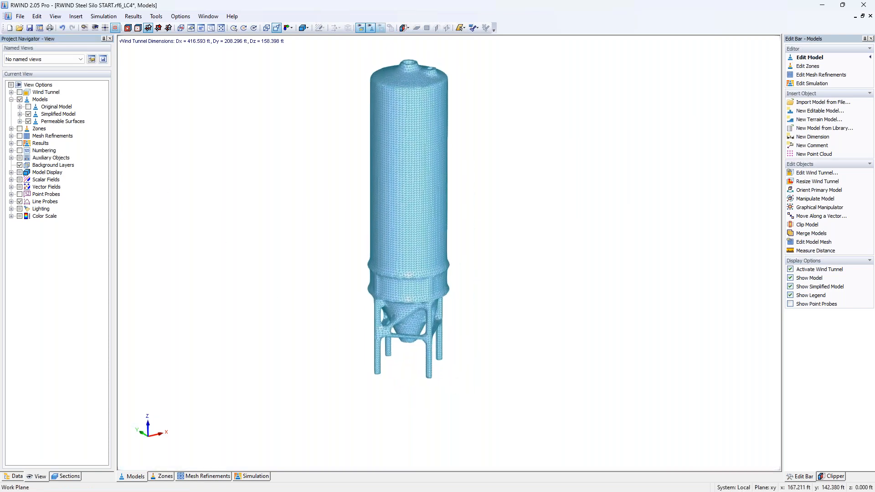
pyautogui.scroll(5, 401, 340)
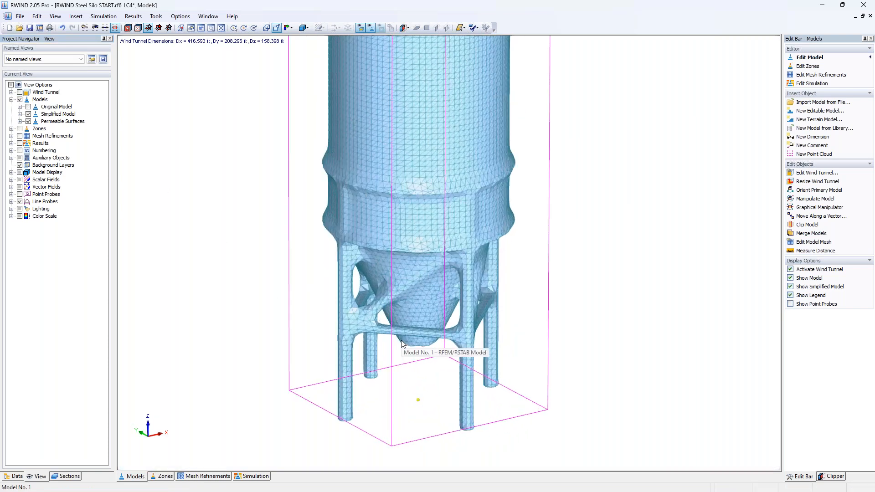
pyautogui.scroll(5, 401, 340)
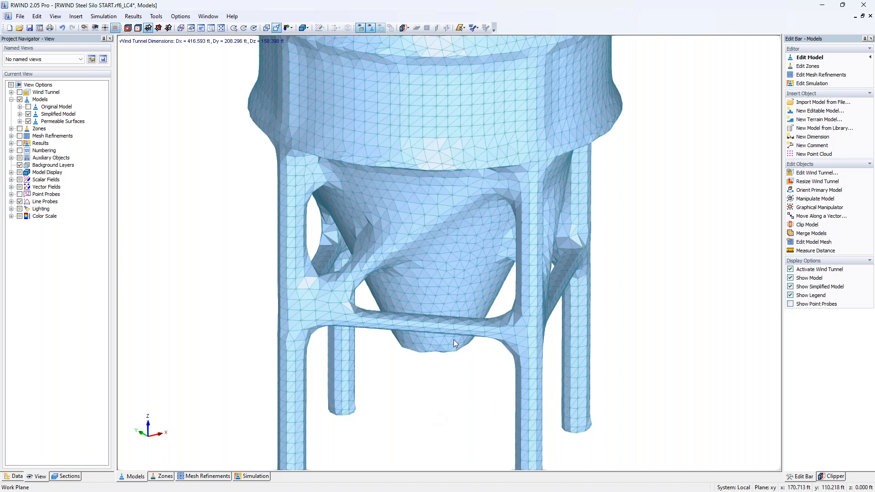
pyautogui.scroll(4, 440, 120)
pyautogui.scroll(1, 440, 118)
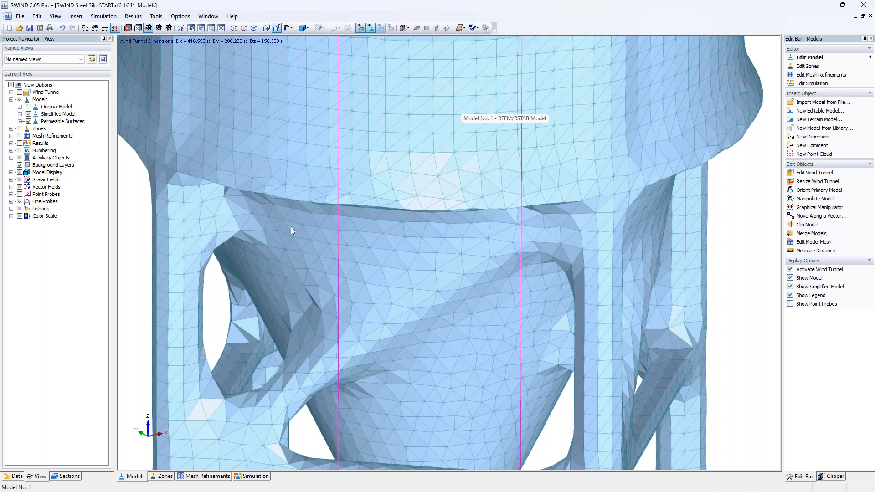
pyautogui.scroll(3, 262, 382)
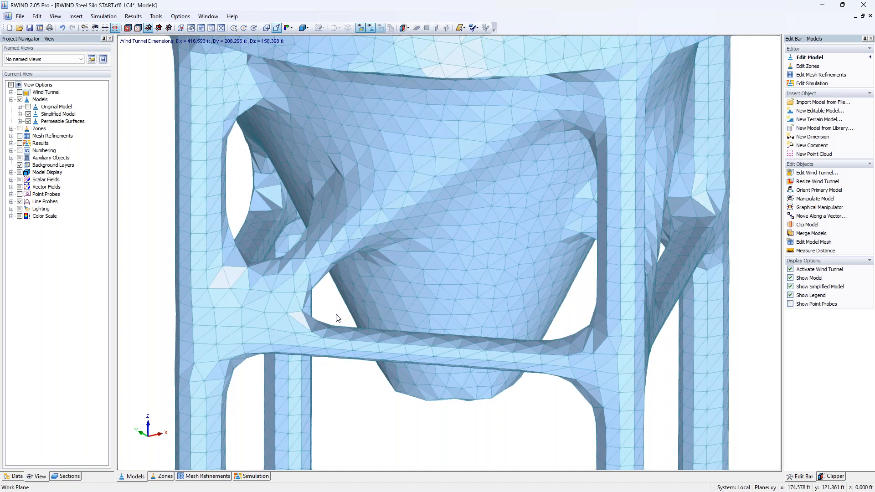
pyautogui.scroll(-3, 337, 317)
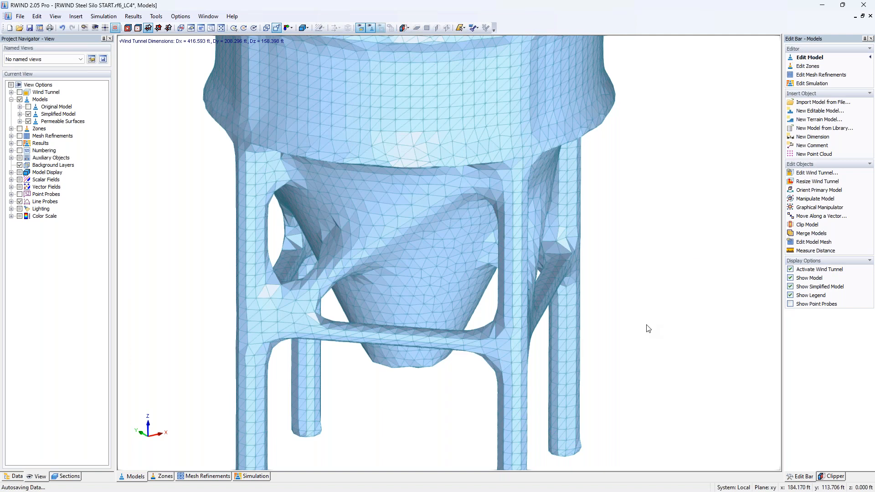
pyautogui.scroll(-5, 649, 328)
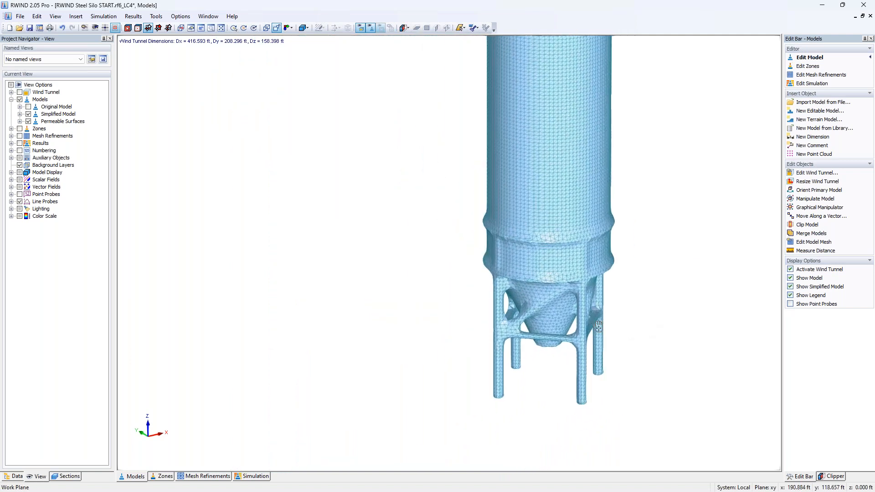
# Step: Open the RWIND Results 1 file to view the surface pressure results
pyautogui.moveTo(670, 307); pyautogui.dragTo(532, 340, button='middle')
pyautogui.click(19, 28)
pyautogui.click(436, 208)
pyautogui.click(646, 377)
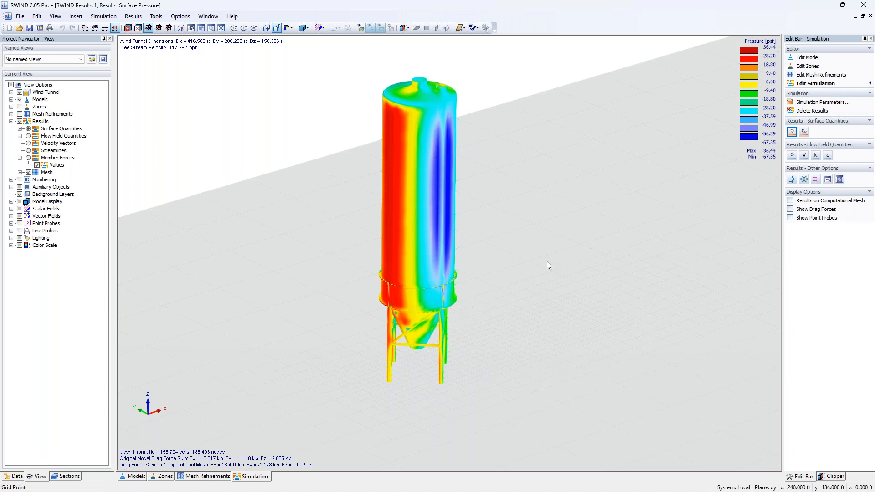
# Step: Orbit around the surface pressure results and turn on the display of drag forces
pyautogui.moveTo(486, 320); pyautogui.dragTo(494, 348, button='middle')
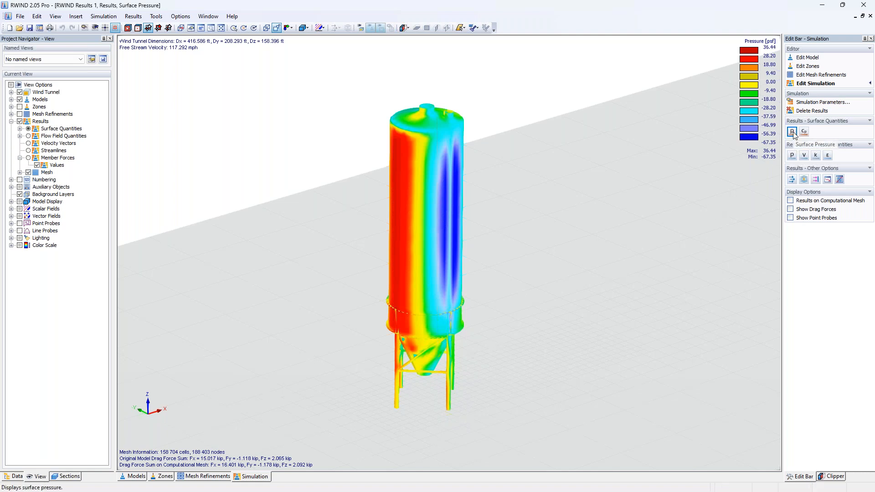
pyautogui.moveTo(405, 250)
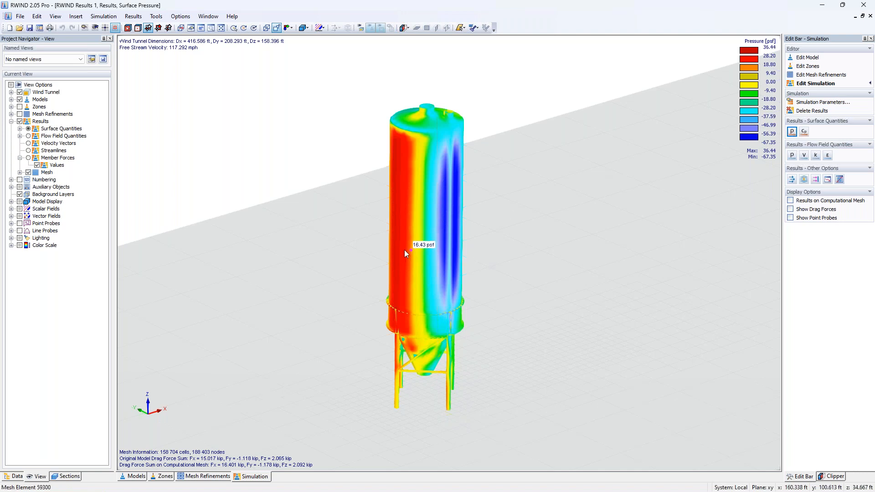
pyautogui.keyDown('ctrl'); pyautogui.moveTo(405, 252); pyautogui.dragTo(464, 224, button='middle'); pyautogui.keyUp('ctrl')
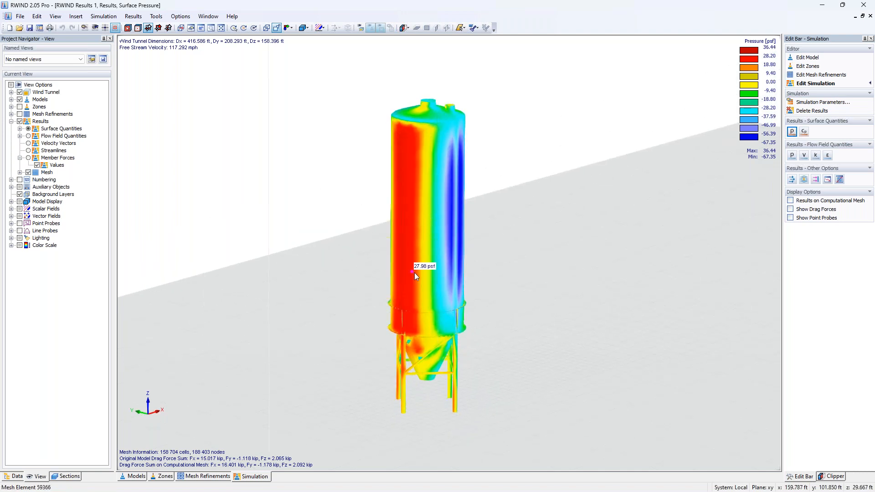
pyautogui.keyDown('ctrl'); pyautogui.moveTo(455, 270); pyautogui.dragTo(314, 278, button='middle'); pyautogui.keyUp('ctrl')
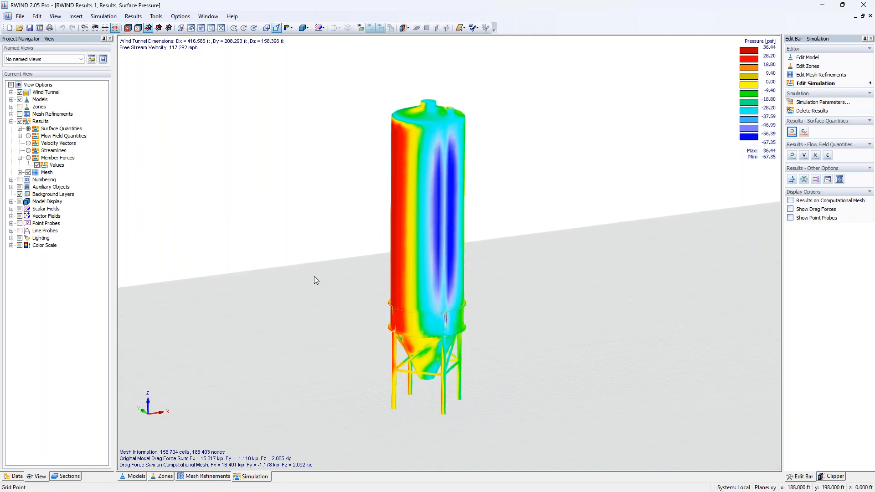
pyautogui.moveTo(456, 282)
pyautogui.keyDown('ctrl'); pyautogui.mouseDown(button='middle')
pyautogui.moveTo(359, 279)
pyautogui.moveTo(449, 268)
pyautogui.mouseUp(button='middle'); pyautogui.keyUp('ctrl')
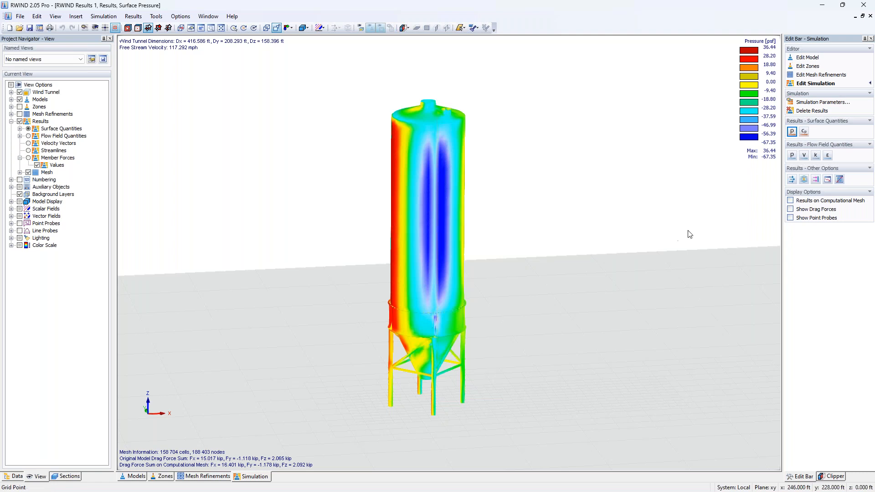
pyautogui.click(793, 210)
pyautogui.scroll(1, 419, 265)
pyautogui.moveTo(448, 272)
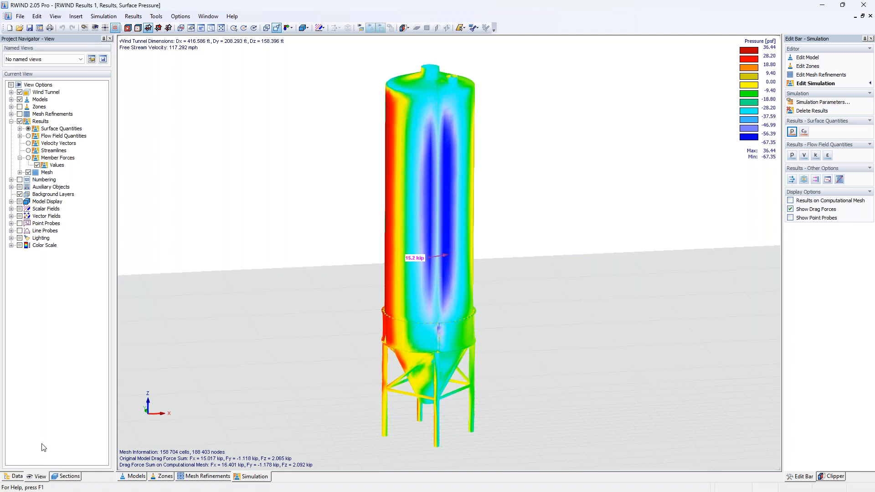
# Step: Show the surface pressure results for the mesh section of zone 1 (S1) only
pyautogui.click(68, 476)
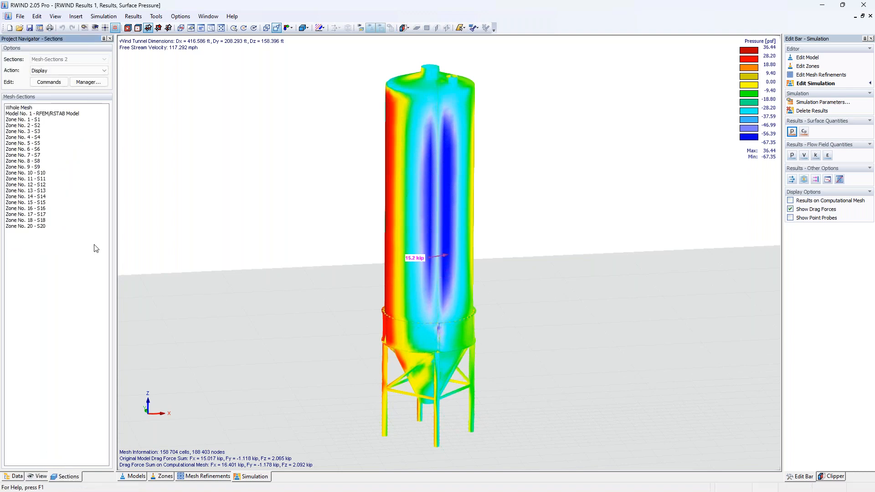
pyautogui.click(36, 120)
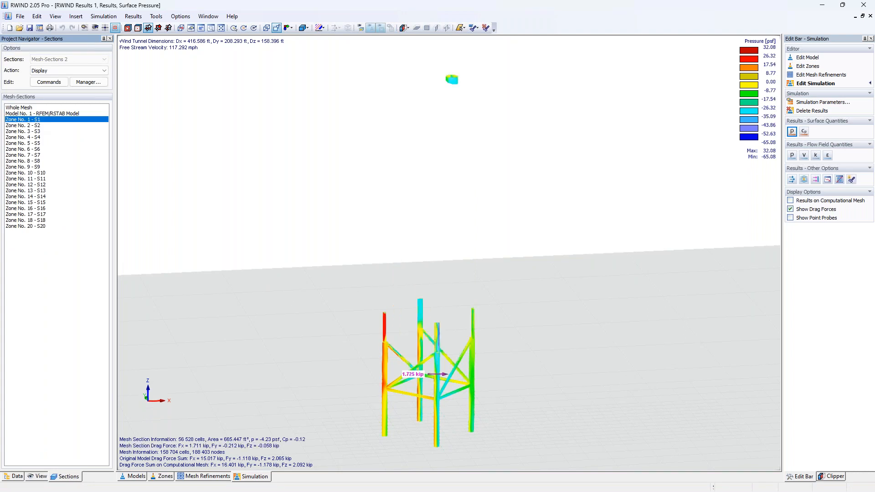
pyautogui.moveTo(474, 381)
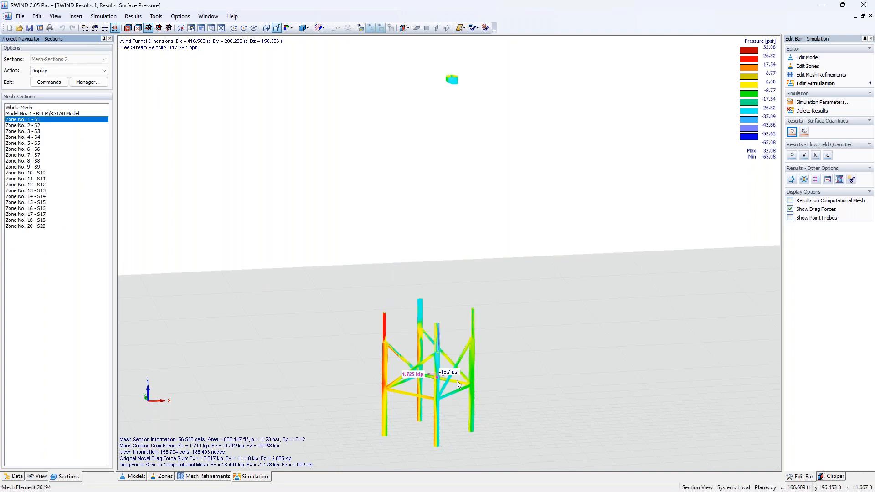
pyautogui.scroll(5, 447, 348)
pyautogui.moveTo(420, 306)
pyautogui.scroll(-5, 333, 341)
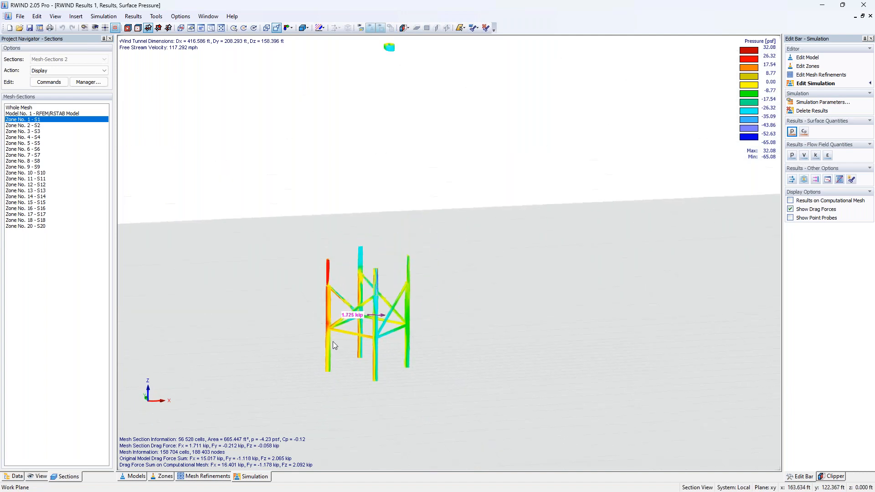
pyautogui.moveTo(340, 347); pyautogui.dragTo(377, 367, button='middle')
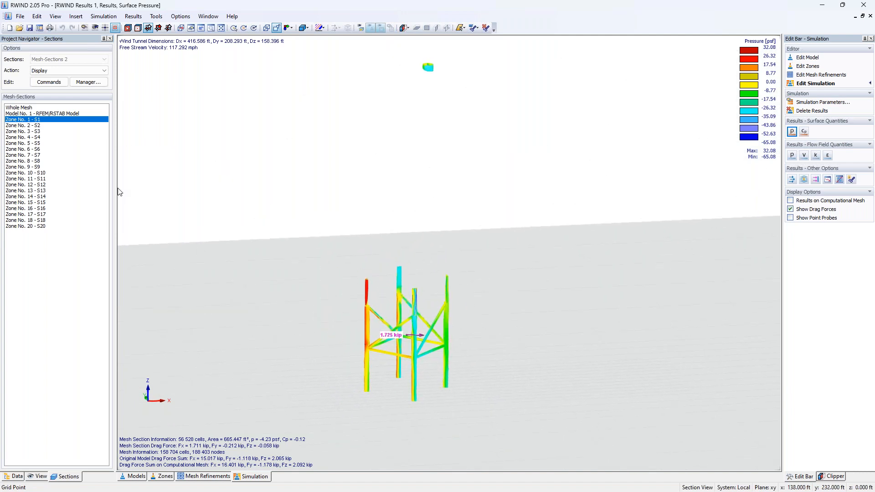
# Step: Show the results for zone sections S3, S4 and S7, then S7 together with S16
pyautogui.click(33, 132)
pyautogui.click(35, 137)
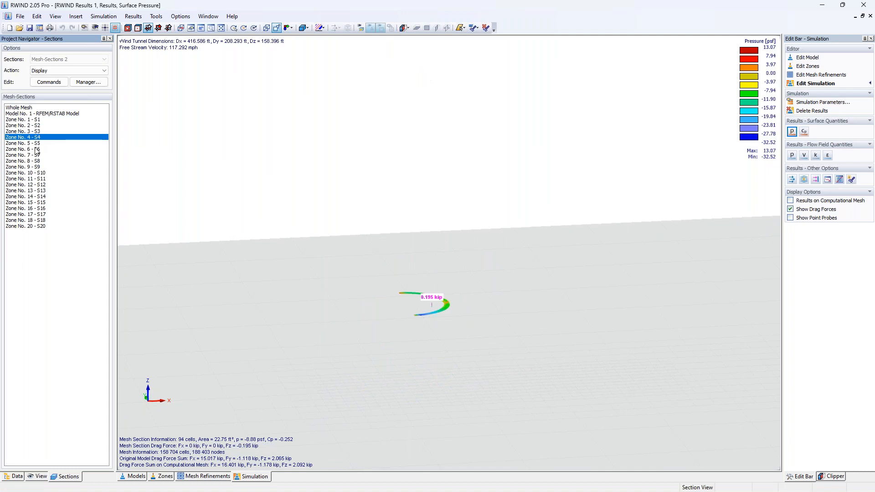
pyautogui.click(36, 156)
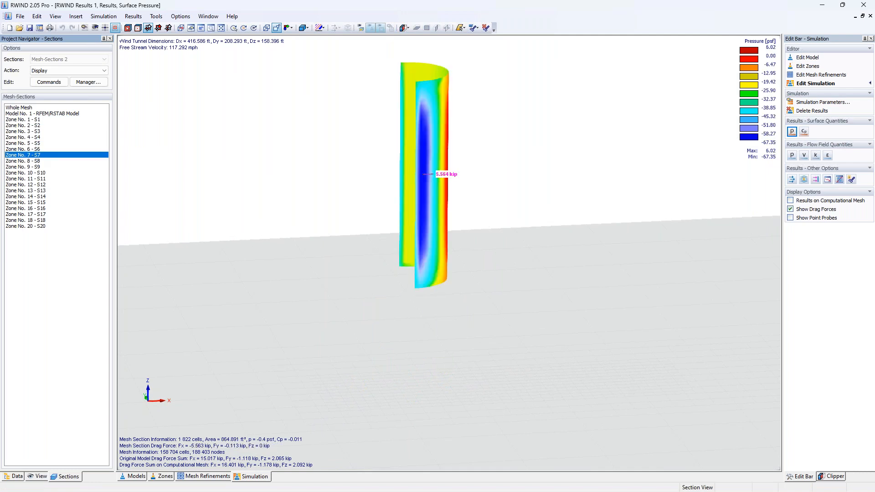
pyautogui.keyDown('ctrl'); pyautogui.click(45, 208); pyautogui.keyUp('ctrl')
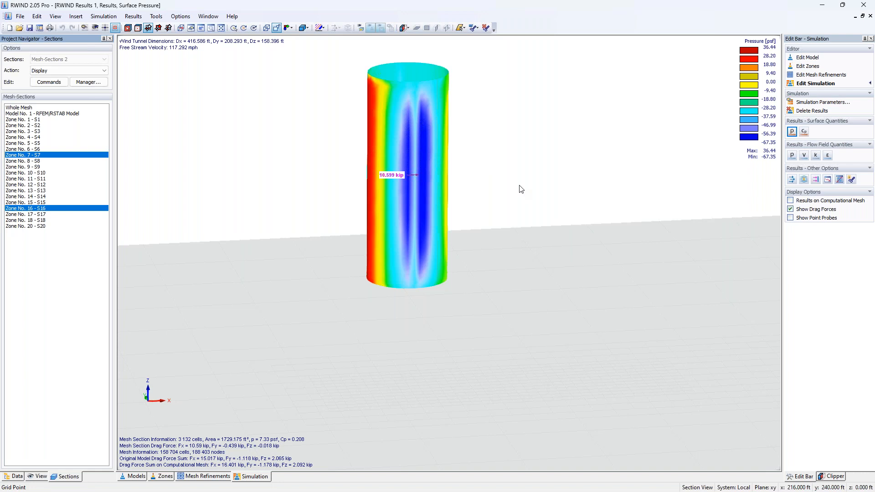
# Step: Turn off drag forces and show the results for the whole mesh again
pyautogui.click(790, 210)
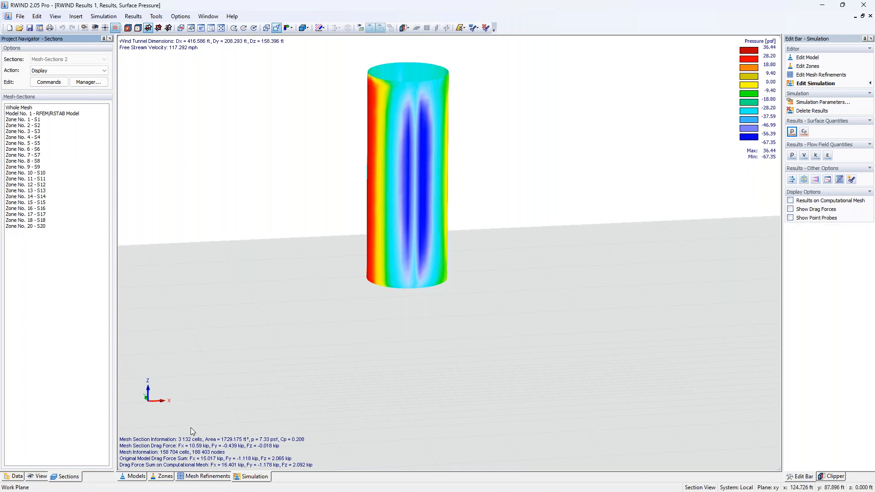
pyautogui.click(62, 108)
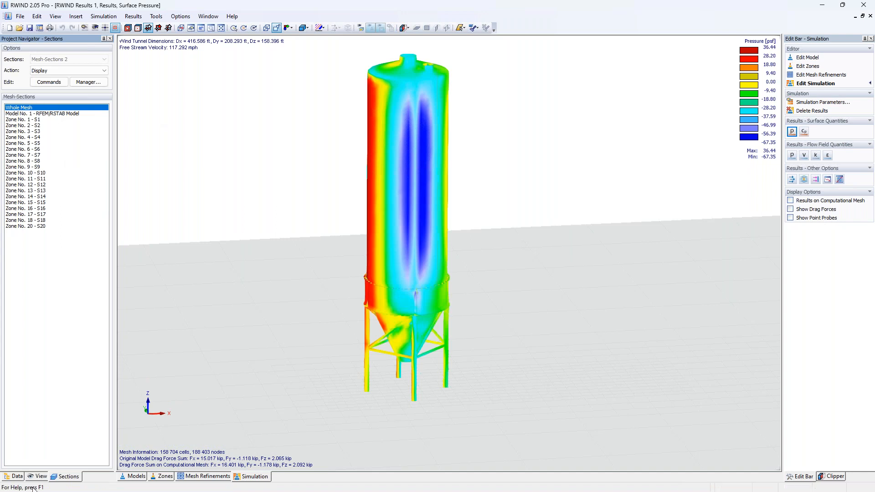
# Step: Switch the results display to the surface Cp coefficient
pyautogui.click(16, 476)
pyautogui.click(803, 132)
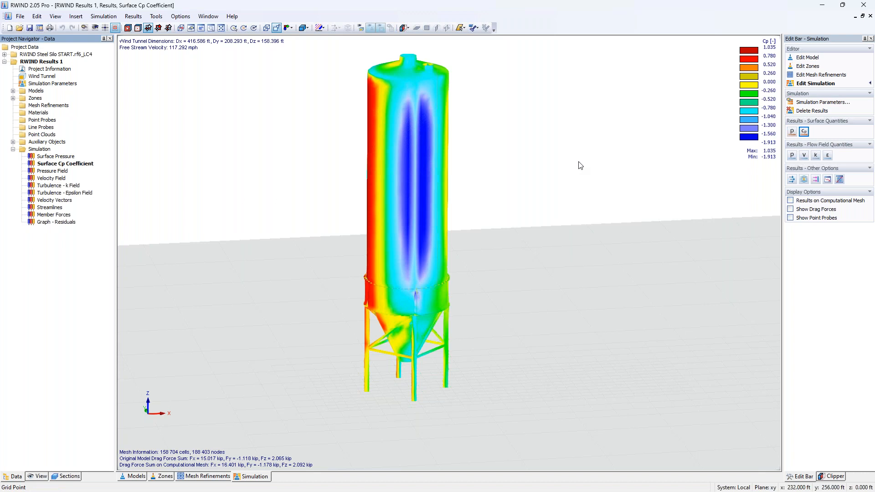
pyautogui.keyDown('ctrl'); pyautogui.moveTo(468, 211); pyautogui.dragTo(454, 229, button='middle'); pyautogui.keyUp('ctrl')
pyautogui.moveTo(376, 214)
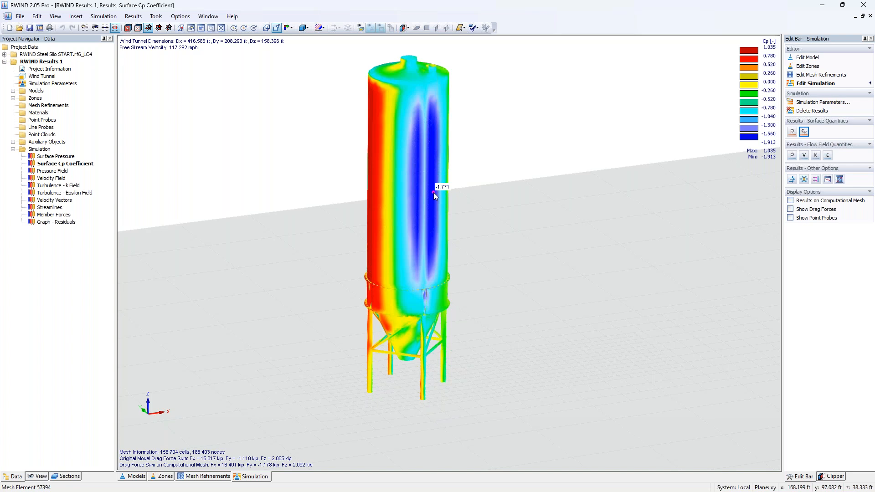
# Step: Display the pressure field flow results on the section plane through the silo
pyautogui.click(791, 155)
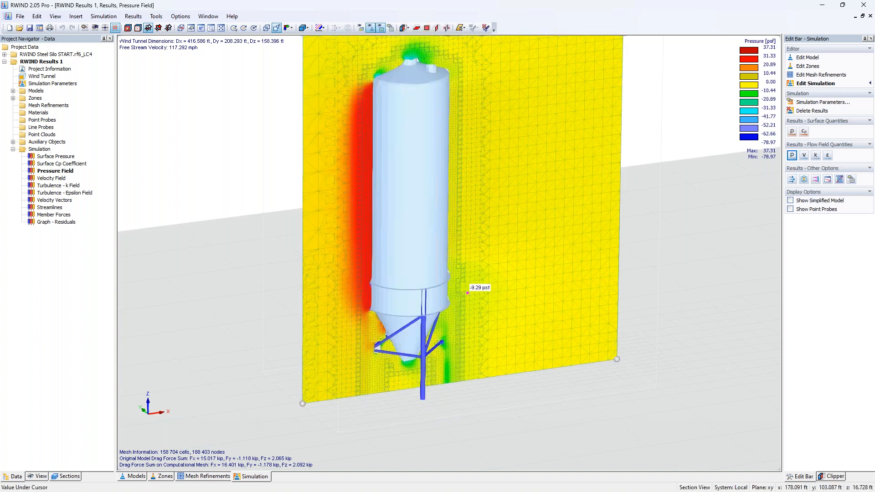
pyautogui.scroll(-1, 469, 293)
pyautogui.moveTo(491, 267); pyautogui.dragTo(476, 335, button='middle')
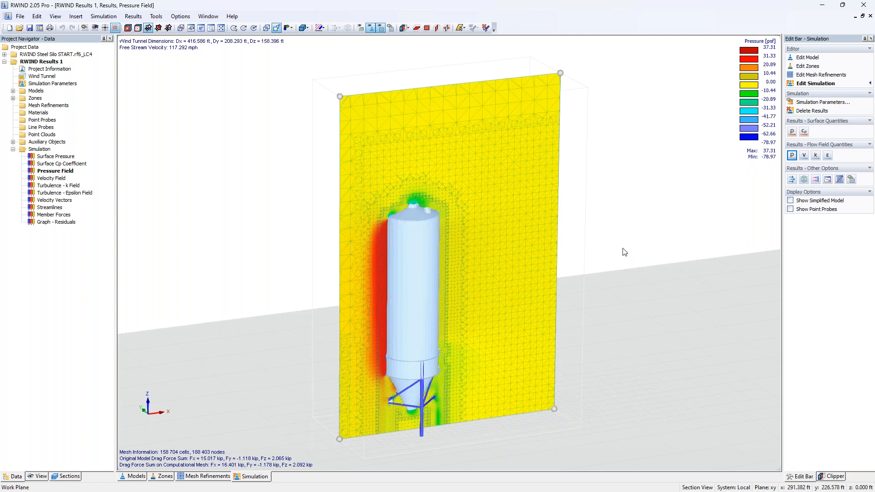
pyautogui.moveTo(339, 96)
pyautogui.mouseDown()
pyautogui.moveTo(350, 101)
pyautogui.moveTo(335, 92)
pyautogui.mouseUp()
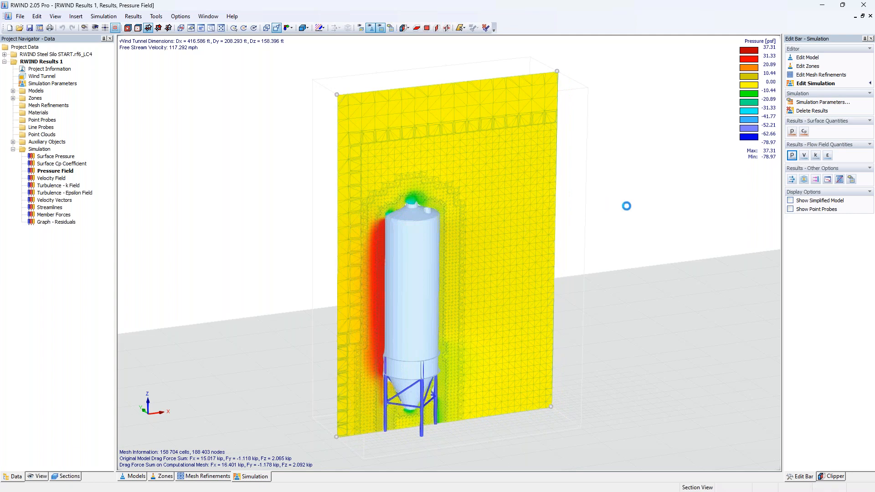
pyautogui.moveTo(371, 261)
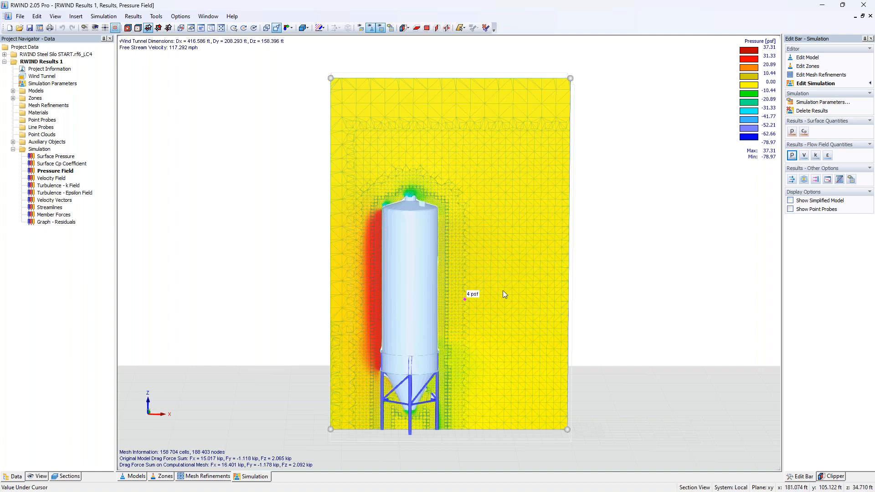
# Step: Display the velocity field flow results
pyautogui.click(804, 156)
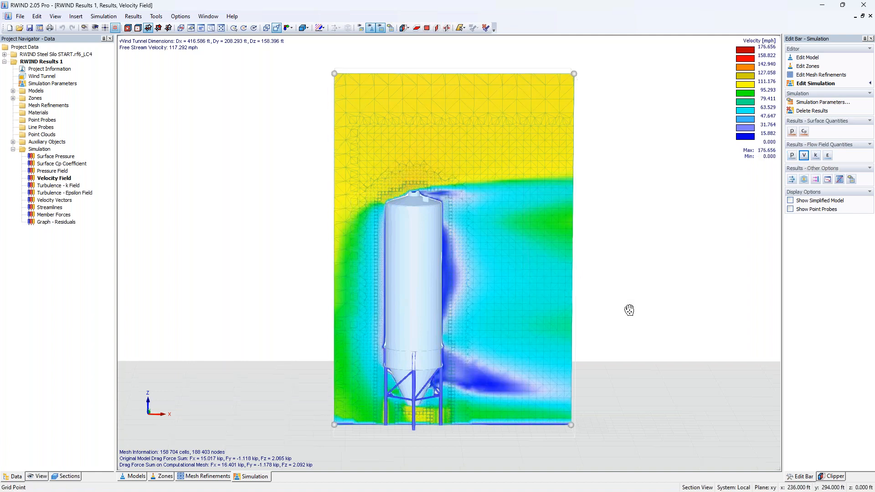
pyautogui.scroll(5, 621, 298)
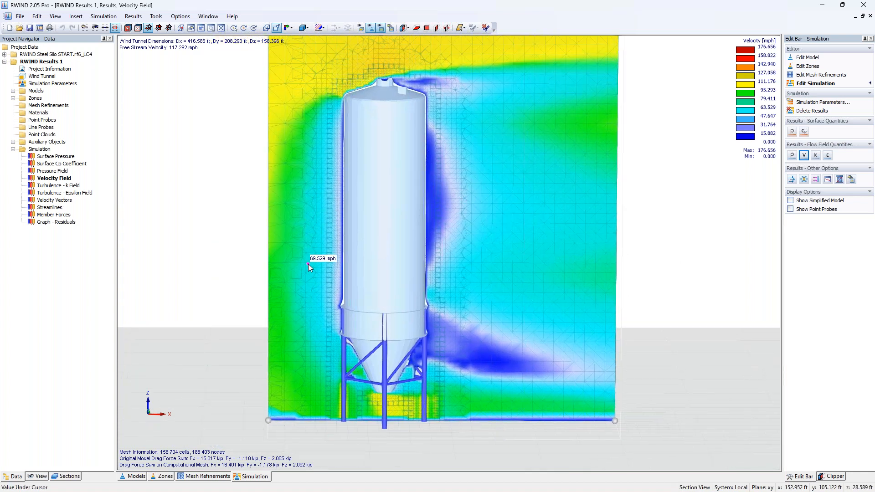
# Step: Display the turbulence k field and then the turbulence epsilon field
pyautogui.click(816, 155)
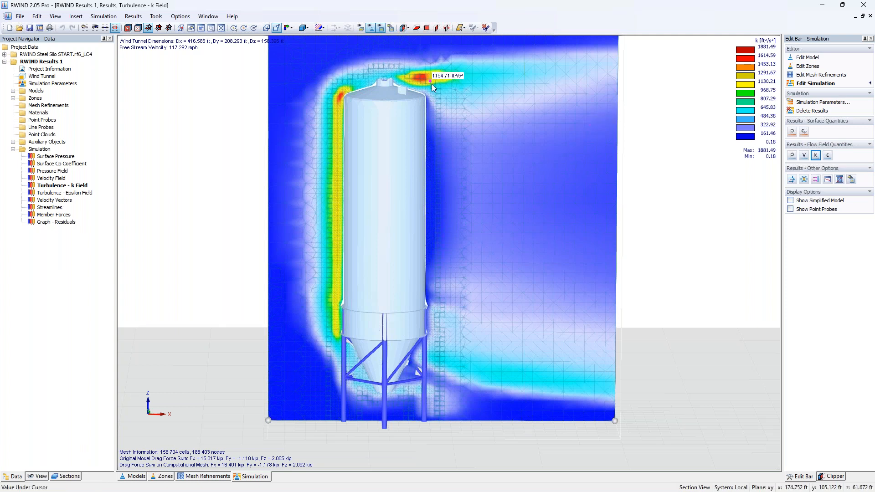
pyautogui.click(827, 155)
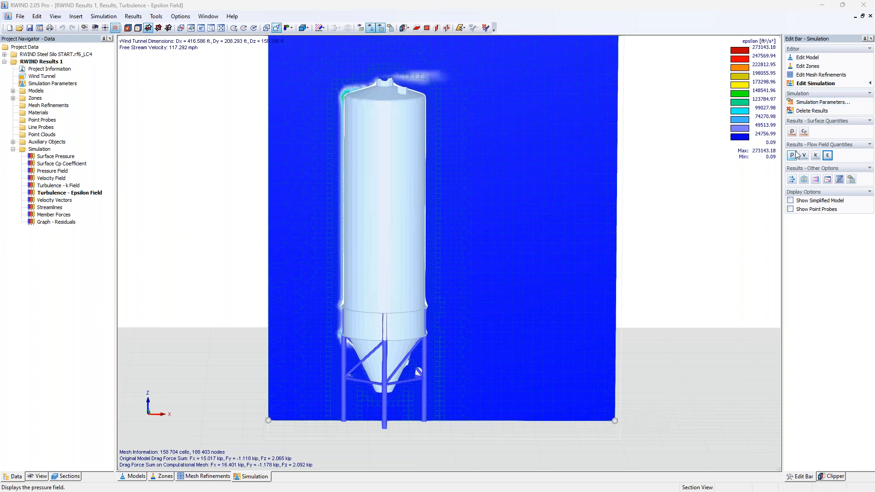
# Step: Display velocity vectors and inspect the flow around the hopper and supports
pyautogui.click(792, 180)
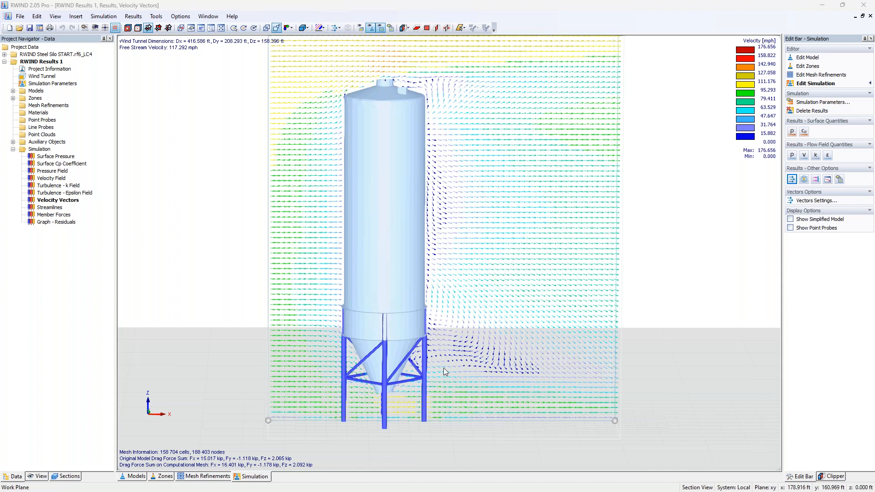
pyautogui.scroll(3, 437, 365)
pyautogui.scroll(4, 438, 365)
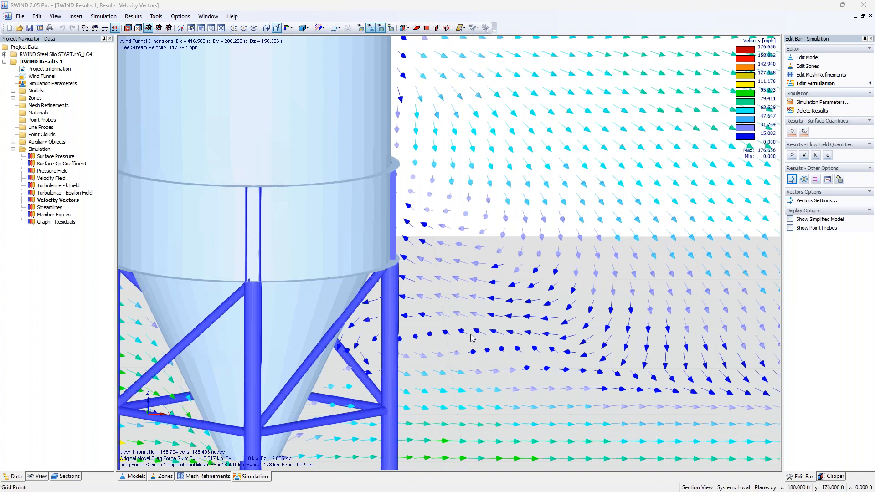
pyautogui.scroll(-4, 471, 338)
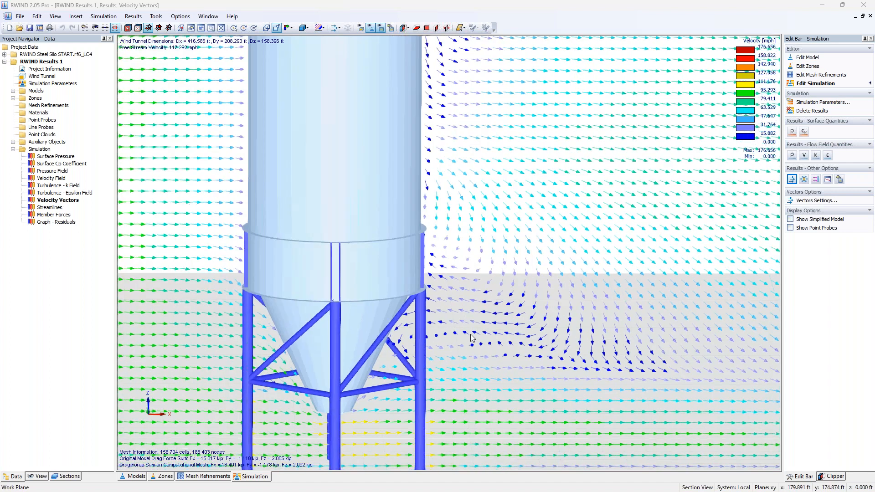
pyautogui.moveTo(512, 323); pyautogui.dragTo(565, 385, button='middle')
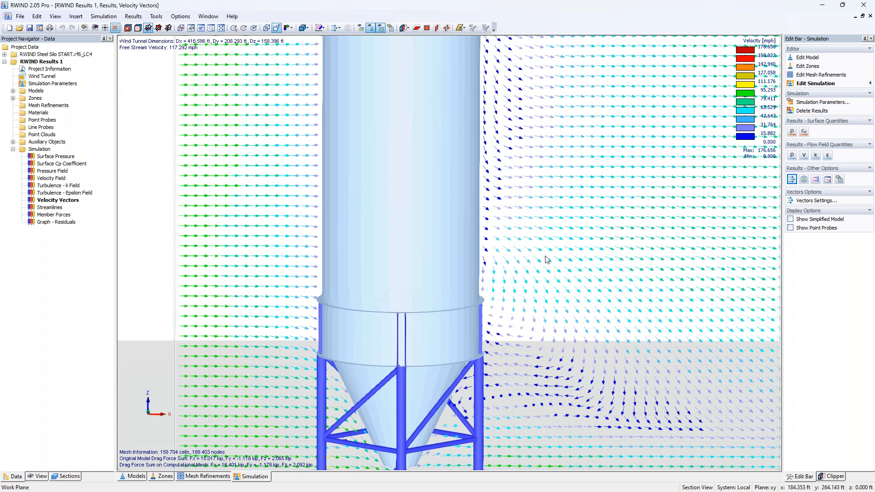
# Step: Display the streamlines around the silo
pyautogui.click(803, 179)
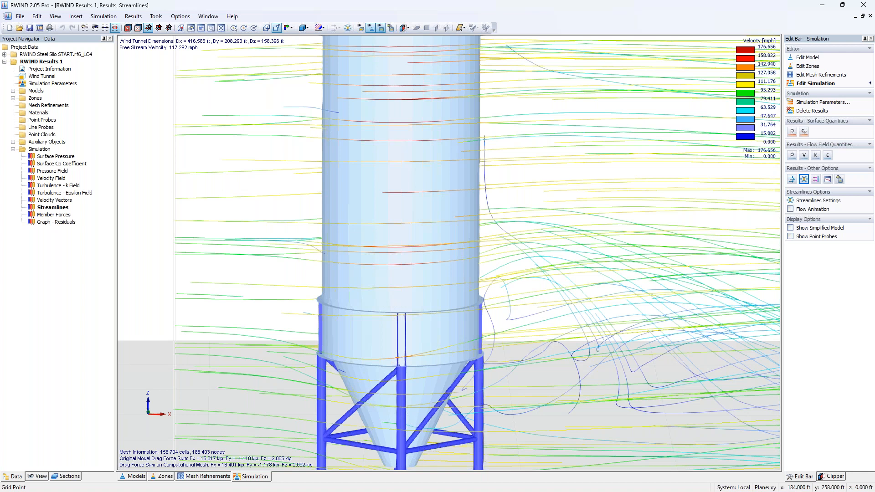
pyautogui.scroll(-5, 533, 264)
pyautogui.keyDown('ctrl'); pyautogui.moveTo(479, 297); pyautogui.dragTo(654, 301, button='middle'); pyautogui.keyUp('ctrl')
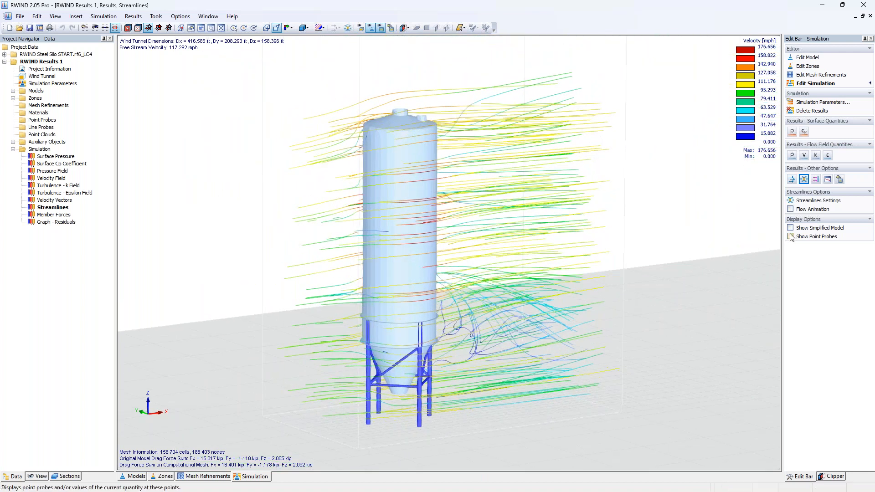
# Step: Reshape the streamline control-point 3D box into a narrow box around the silo, extended upward above the roof
pyautogui.click(818, 201)
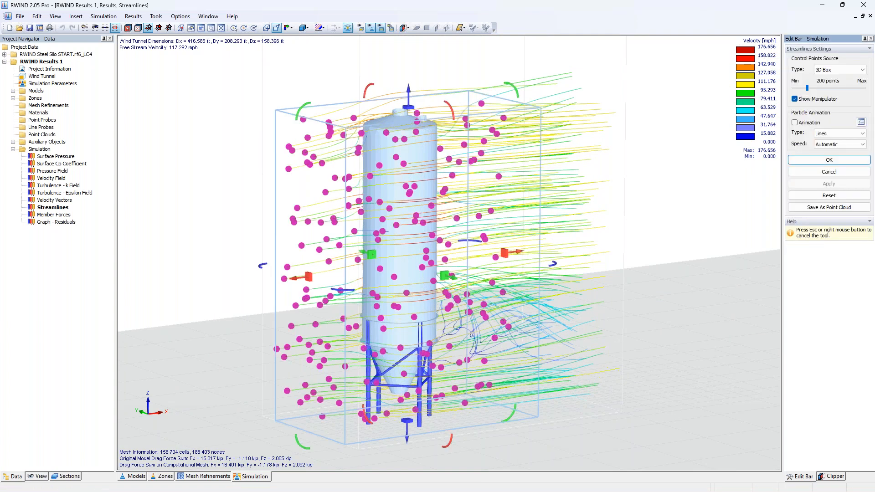
pyautogui.click(837, 70)
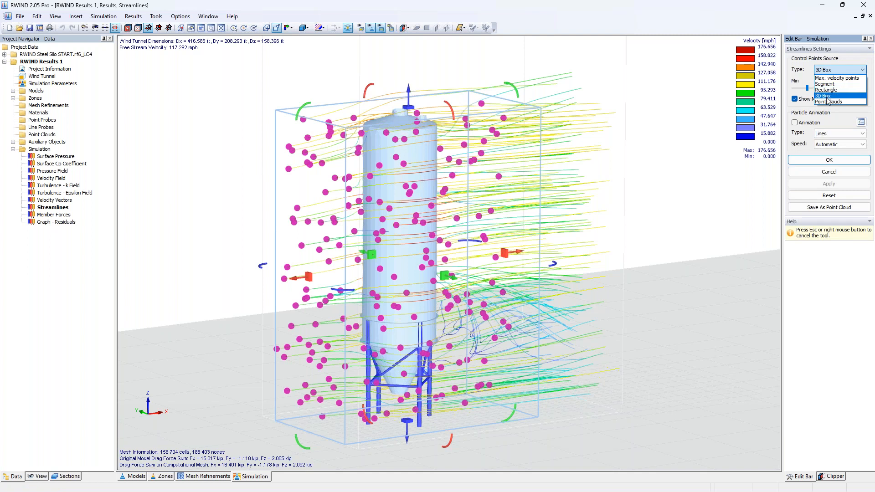
pyautogui.click(657, 212)
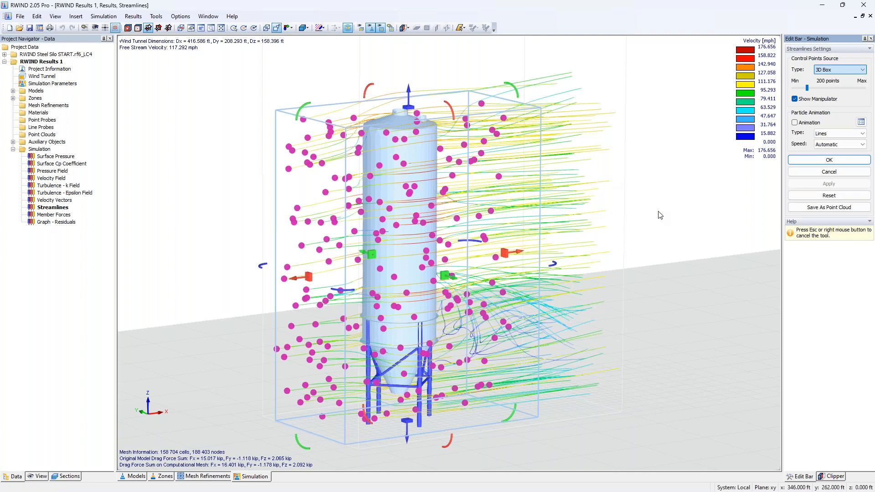
pyautogui.moveTo(538, 288); pyautogui.dragTo(684, 285, button='middle')
pyautogui.moveTo(573, 287); pyautogui.dragTo(649, 278, button='middle')
pyautogui.moveTo(521, 270); pyautogui.dragTo(489, 268)
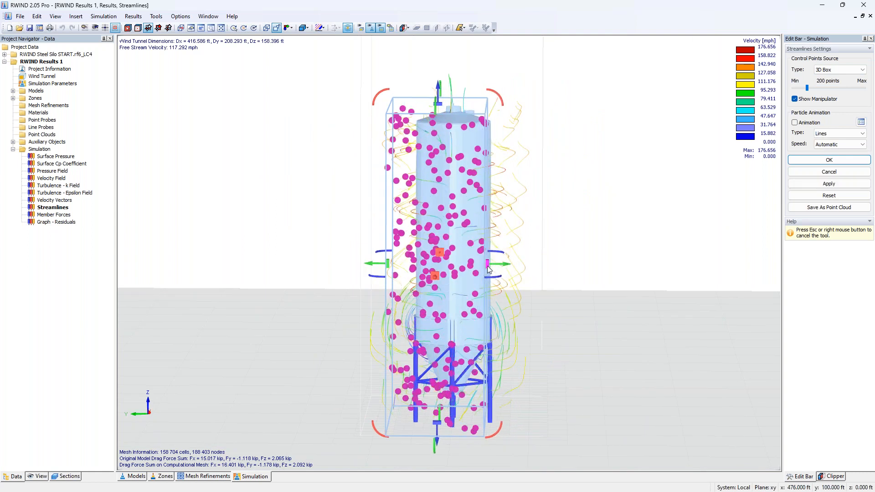
pyautogui.moveTo(390, 264); pyautogui.dragTo(427, 266)
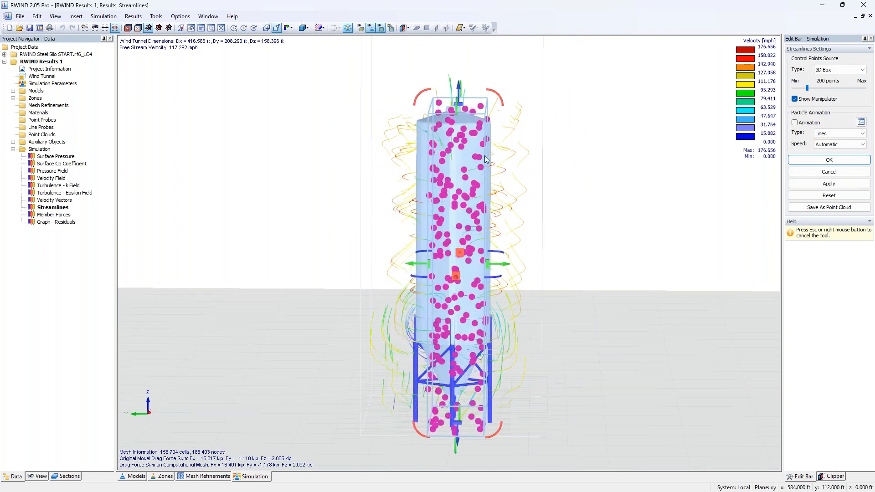
pyautogui.moveTo(458, 102); pyautogui.dragTo(455, 72)
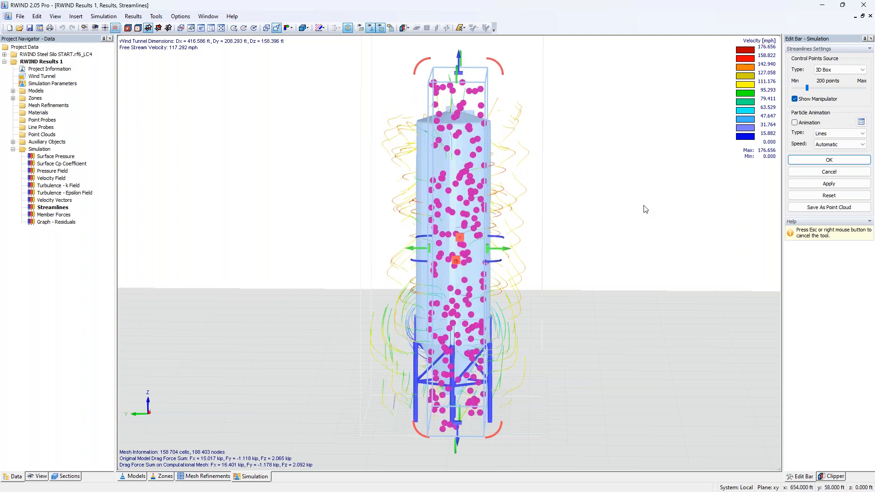
pyautogui.click(804, 162)
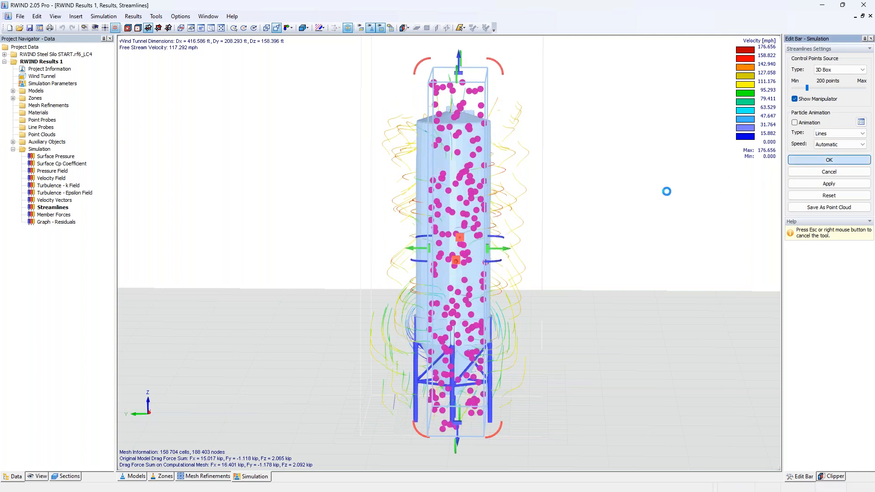
# Step: Run the streamlines flow animation around the silo, then stop it
pyautogui.moveTo(697, 253); pyautogui.dragTo(517, 250, button='middle')
pyautogui.click(790, 208)
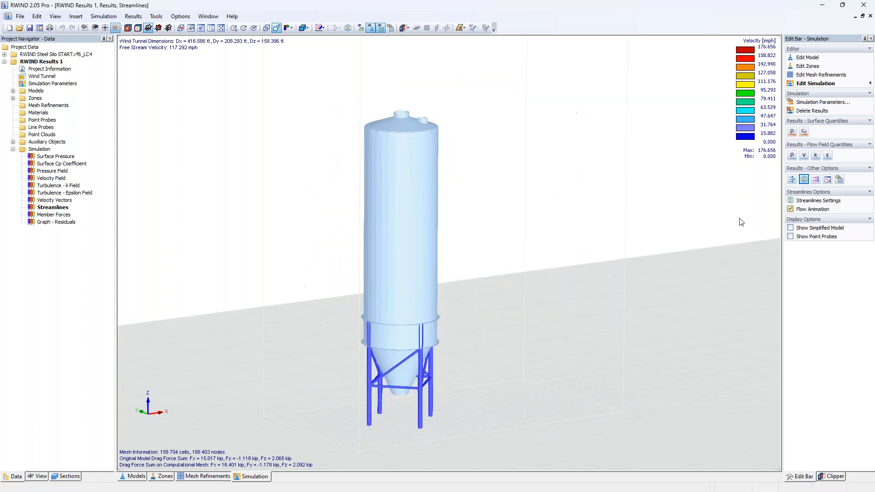
pyautogui.scroll(3, 406, 343)
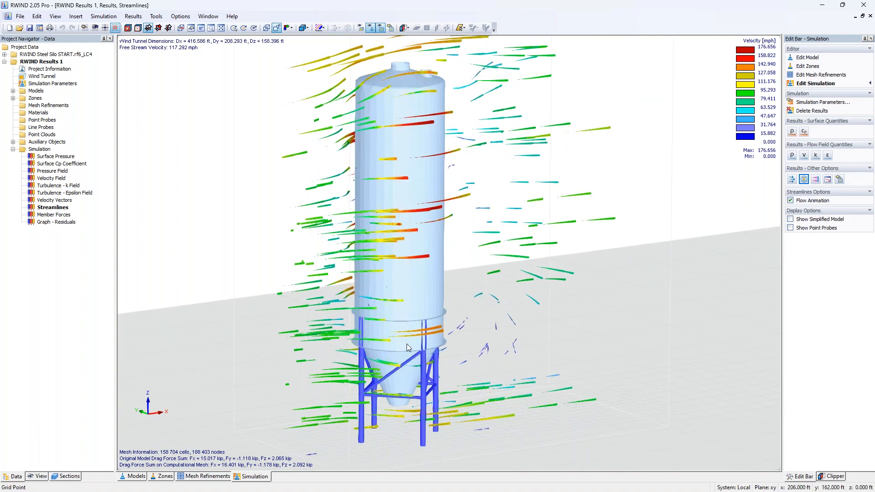
pyautogui.moveTo(619, 302); pyautogui.dragTo(255, 320, button='middle')
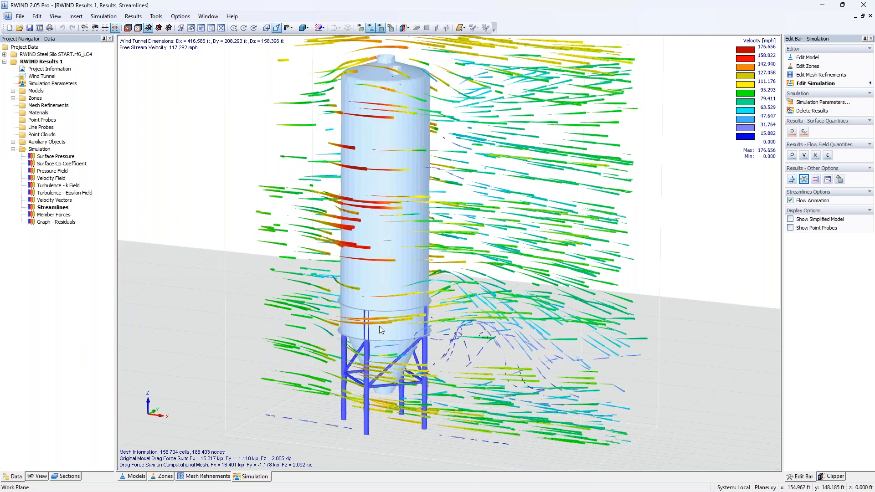
pyautogui.click(156, 16)
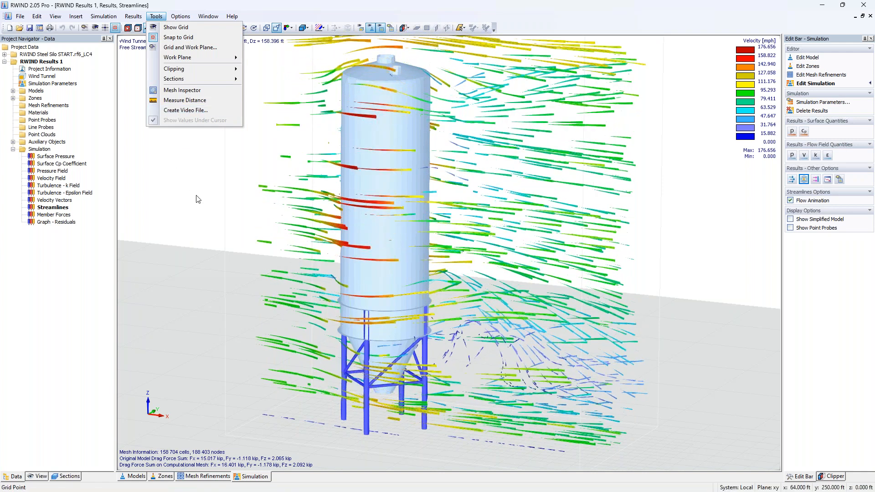
pyautogui.press('Escape')
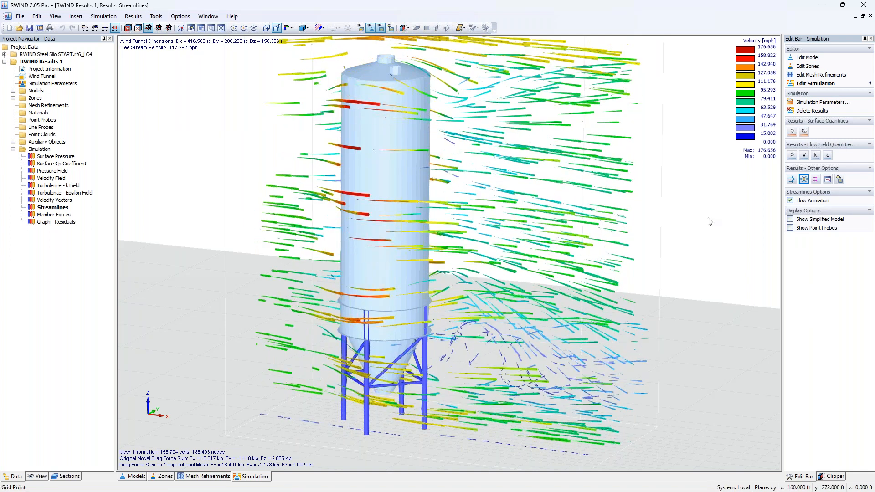
pyautogui.click(790, 201)
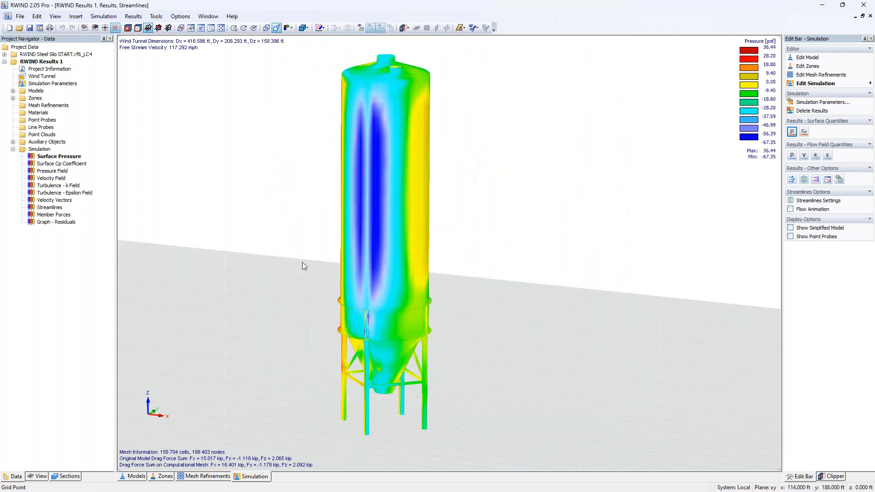
# Step: Create a new point probe on the surface pressure results by placing six points graphically on the silo's shell and hopper
pyautogui.scroll(-2, 302, 263)
pyautogui.keyDown('ctrl'); pyautogui.moveTo(246, 307); pyautogui.dragTo(587, 312, button='middle'); pyautogui.keyUp('ctrl')
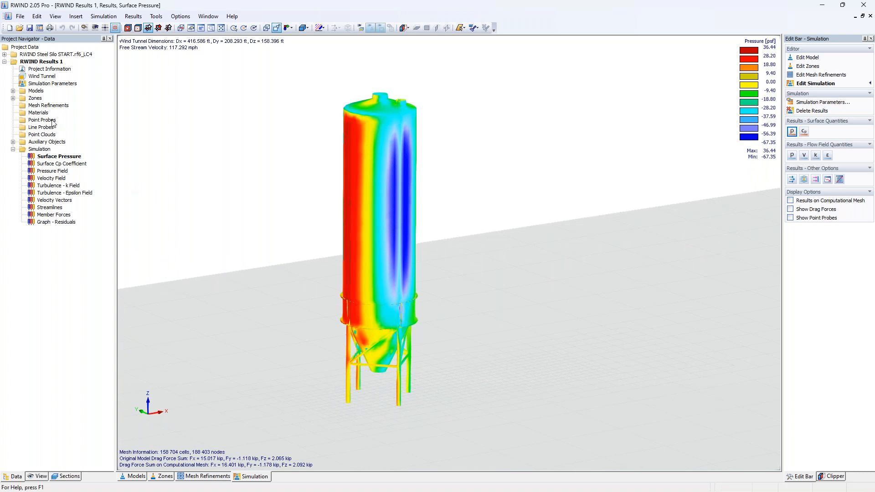
pyautogui.moveTo(271, 249); pyautogui.dragTo(324, 252, button='middle')
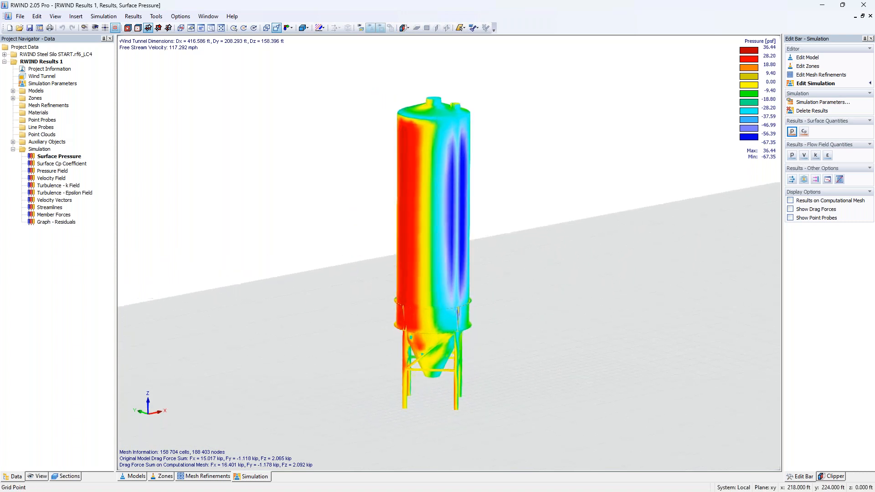
pyautogui.rightClick(42, 120)
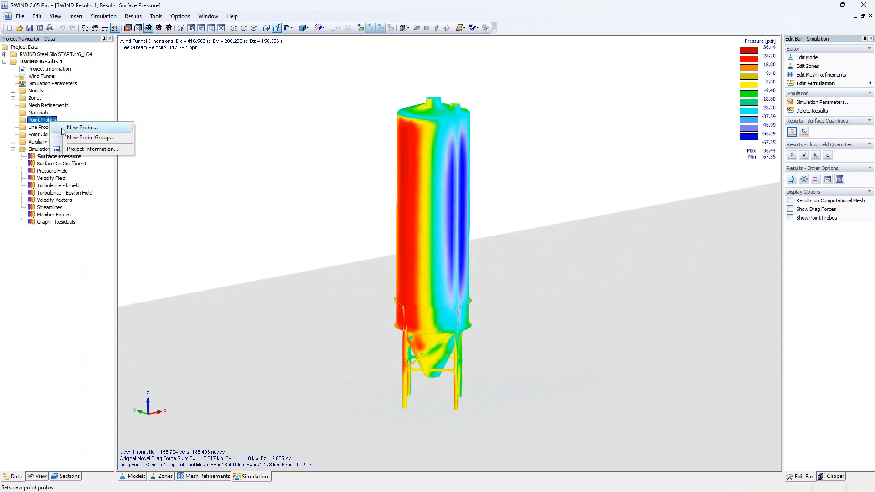
pyautogui.click(75, 128)
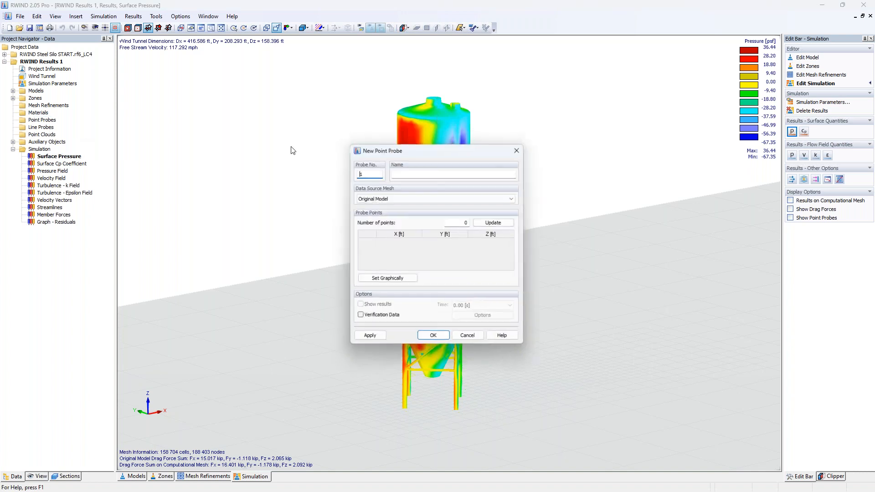
pyautogui.click(386, 279)
pyautogui.click(409, 290)
pyautogui.click(408, 226)
pyautogui.click(412, 132)
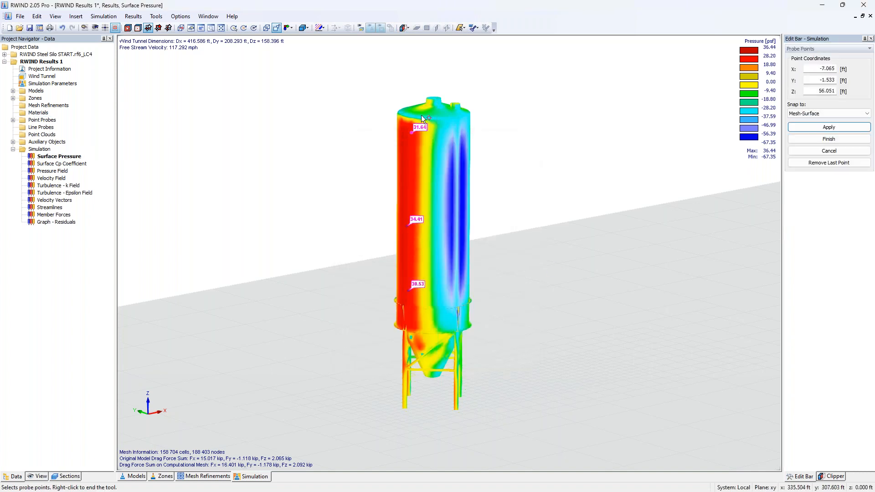
pyautogui.click(425, 107)
pyautogui.click(406, 348)
pyautogui.keyDown('ctrl'); pyautogui.moveTo(558, 308); pyautogui.dragTo(452, 282, button='middle'); pyautogui.keyUp('ctrl')
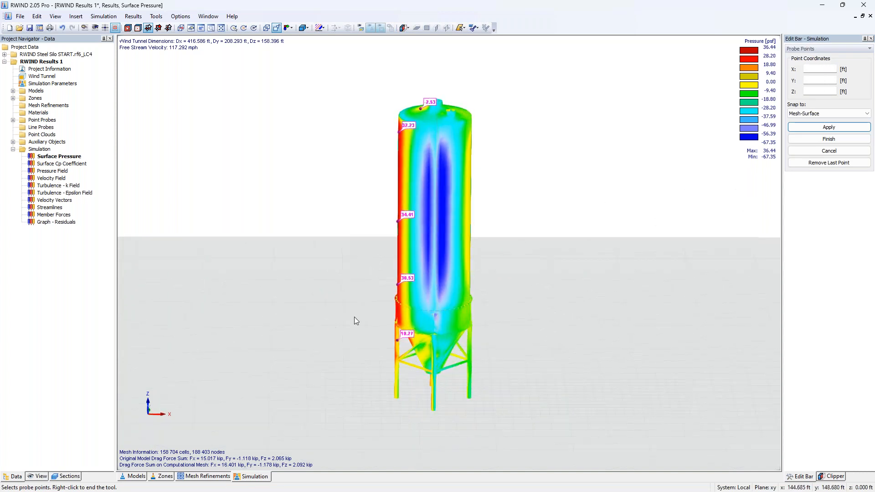
pyautogui.click(466, 227)
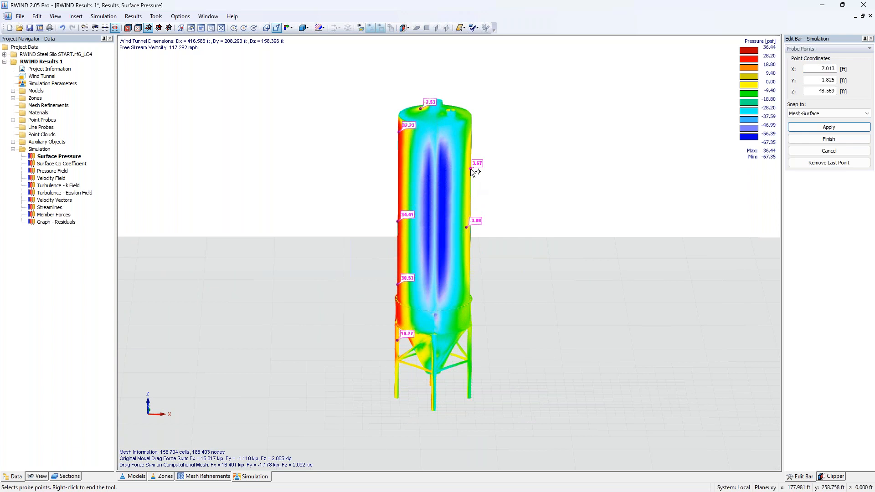
pyautogui.rightClick(498, 152)
# Step: Display the surface Cp coefficient results with the point probe values shown
pyautogui.keyDown('ctrl'); pyautogui.moveTo(318, 215); pyautogui.dragTo(573, 265, button='middle'); pyautogui.keyUp('ctrl')
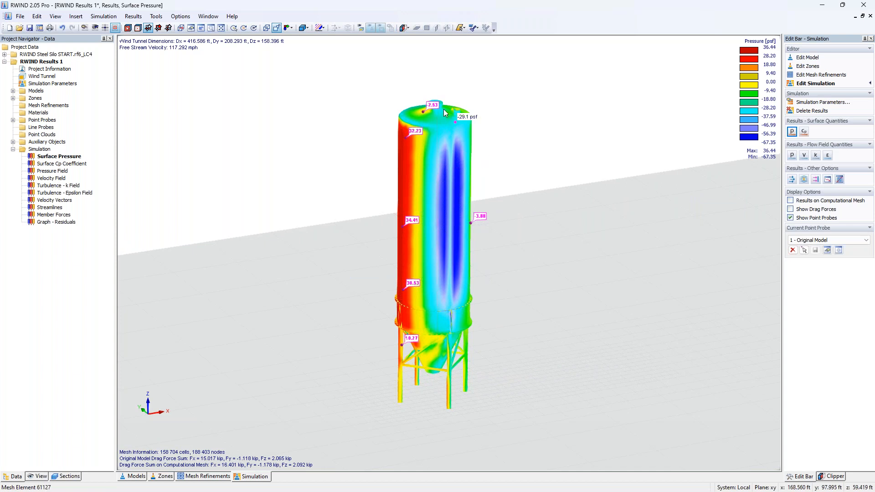
pyautogui.rightClick(531, 129)
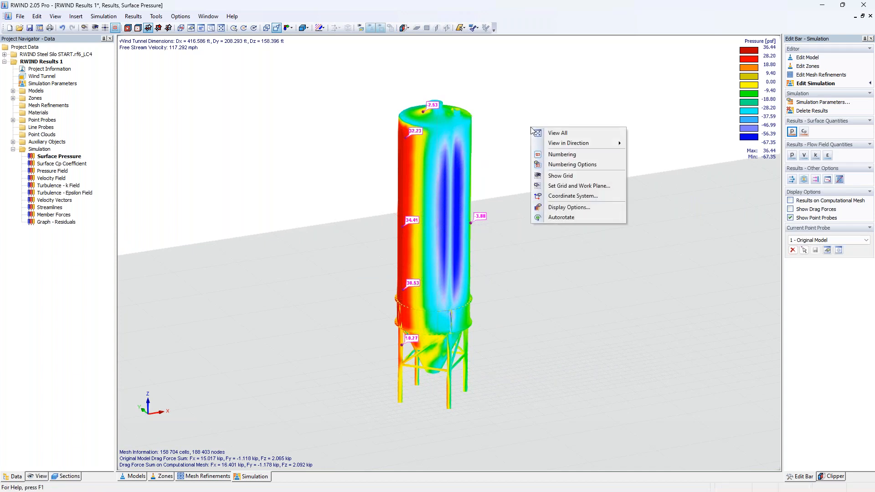
pyautogui.click(564, 107)
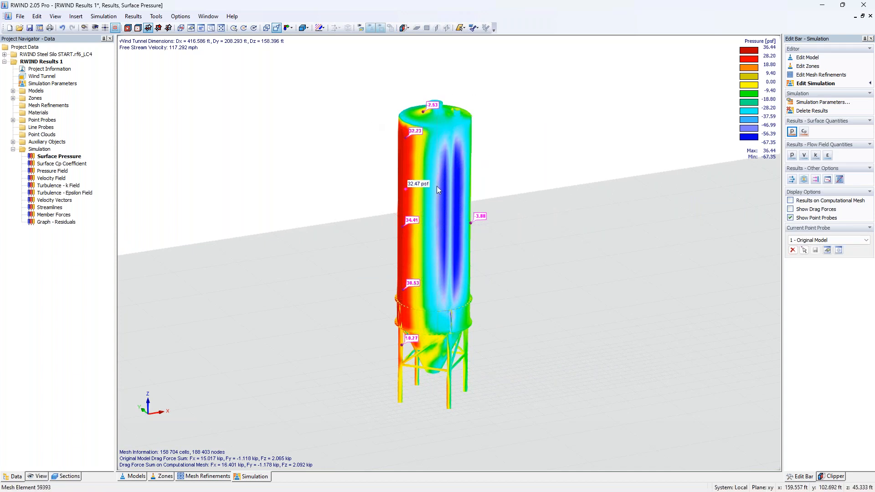
pyautogui.scroll(3, 394, 269)
pyautogui.scroll(-1, 395, 266)
pyautogui.click(804, 132)
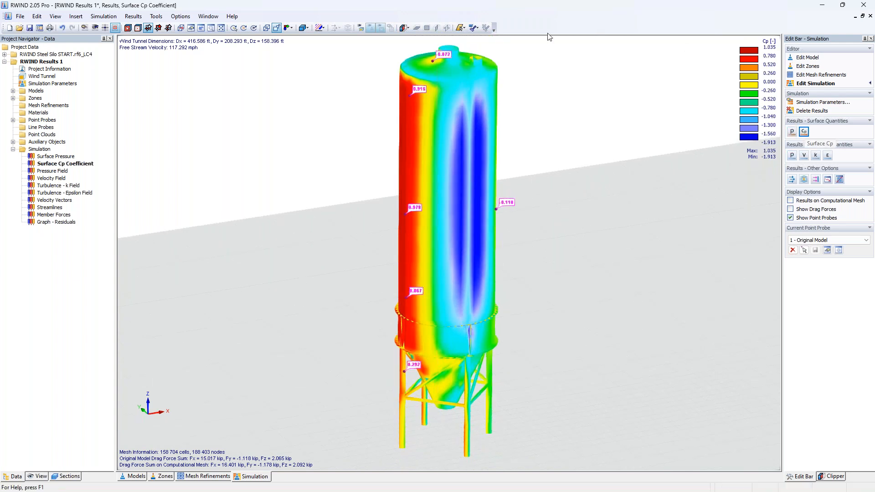
# Step: Try to create a new line probe graphically
pyautogui.click(12, 120)
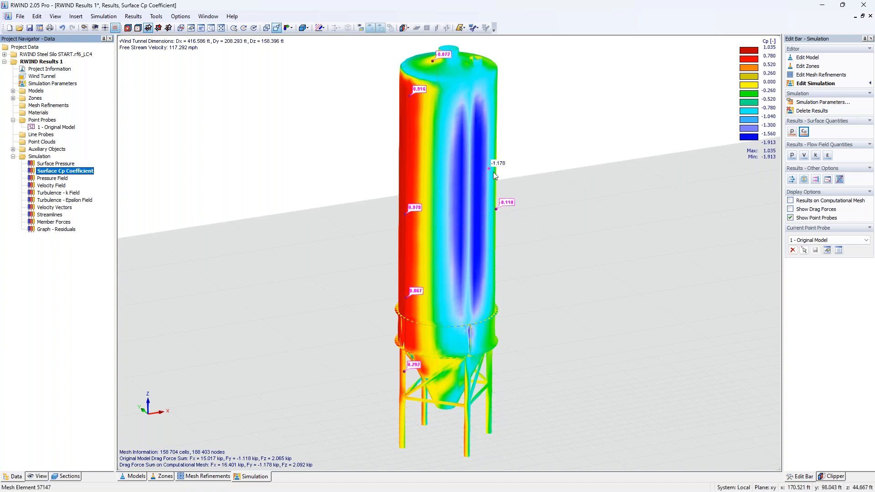
pyautogui.rightClick(40, 136)
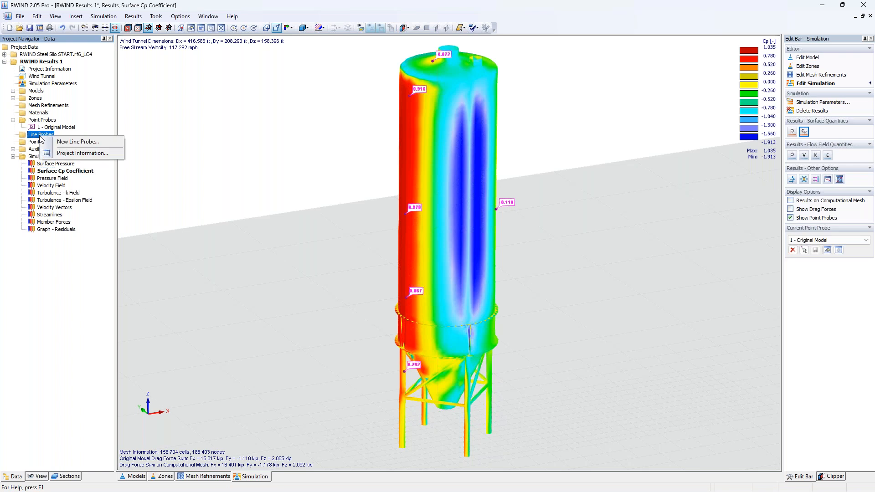
pyautogui.click(63, 144)
pyautogui.click(401, 281)
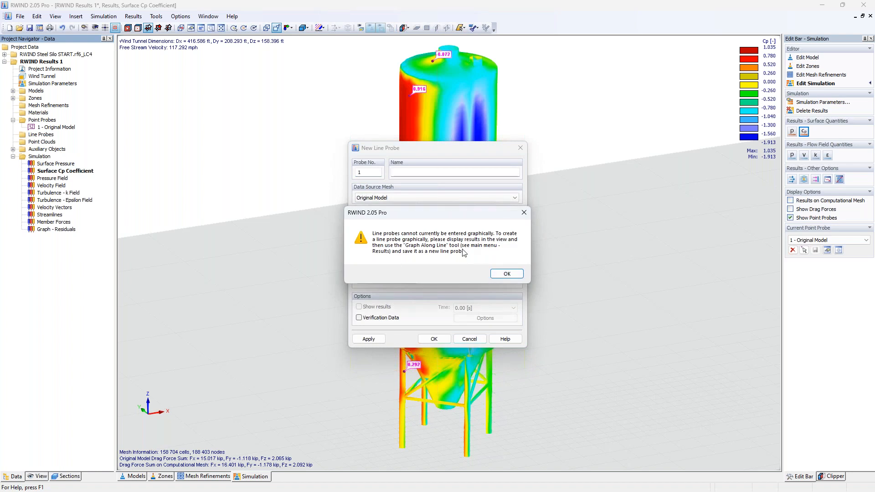
pyautogui.click(523, 212)
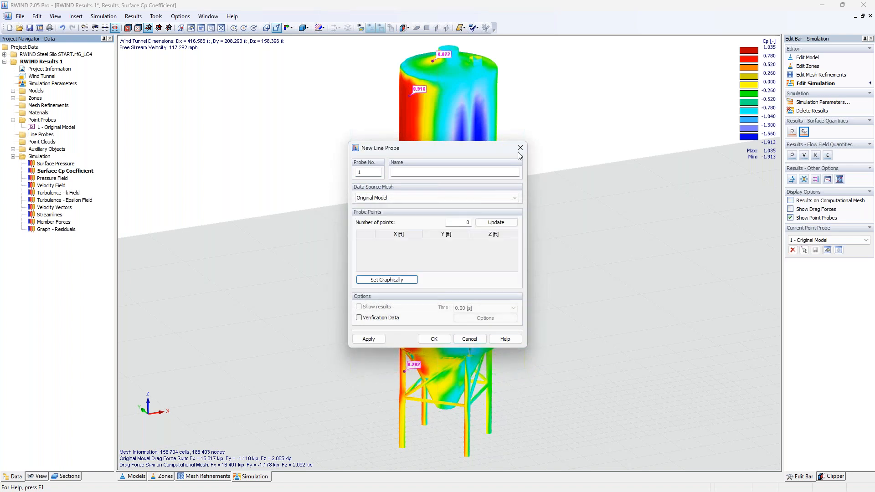
pyautogui.click(520, 148)
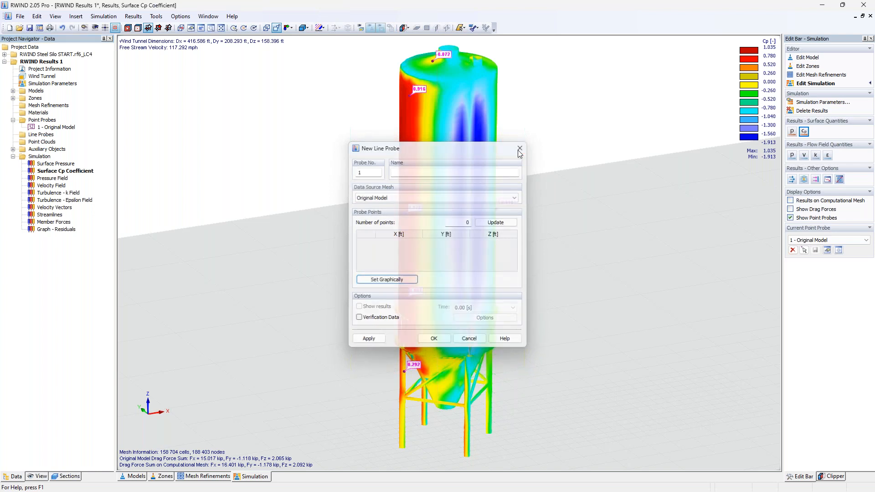
# Step: Graph the Cp coefficient along a vertical line up the silo's windward side in a Y cut plane, then switch the graph to surface pressure
pyautogui.click(840, 180)
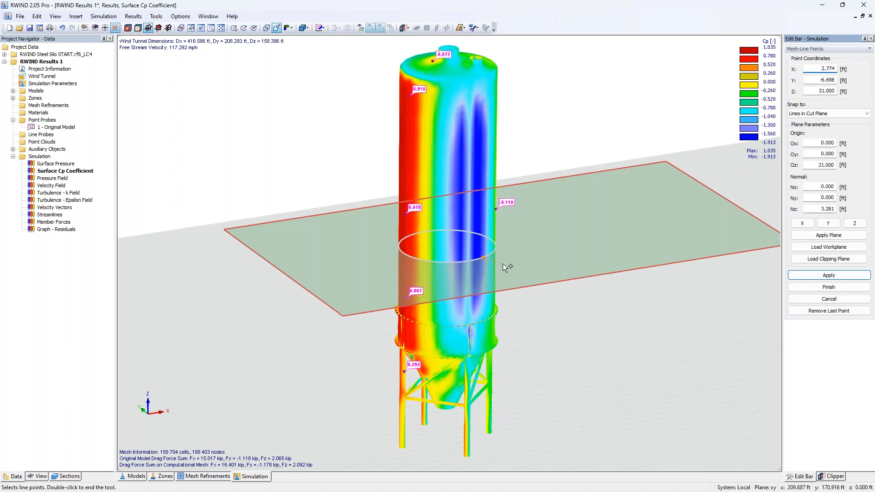
pyautogui.click(828, 223)
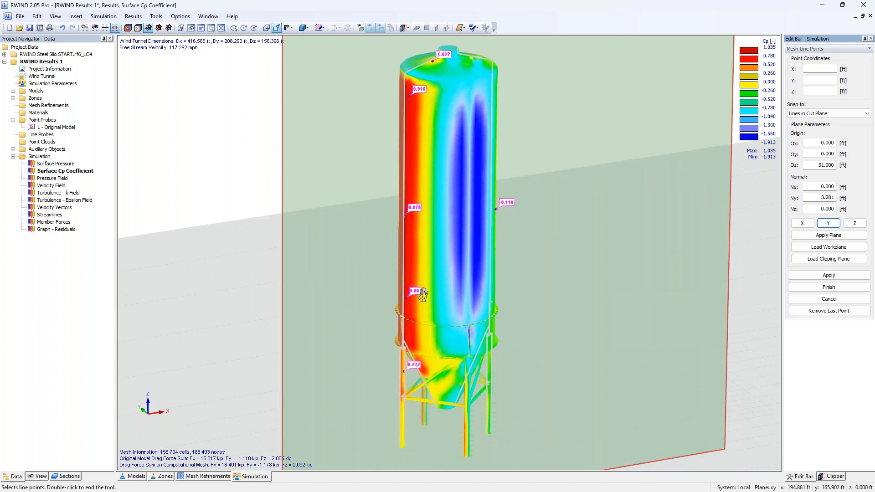
pyautogui.click(403, 340)
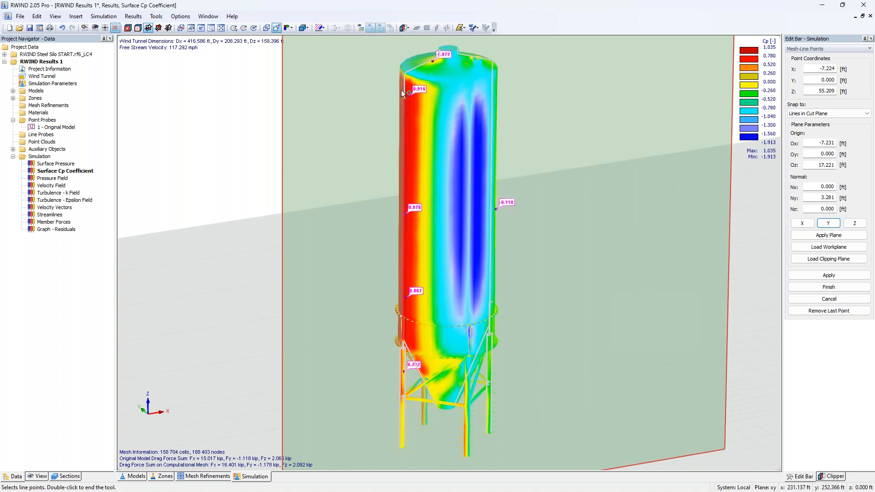
pyautogui.click(439, 54)
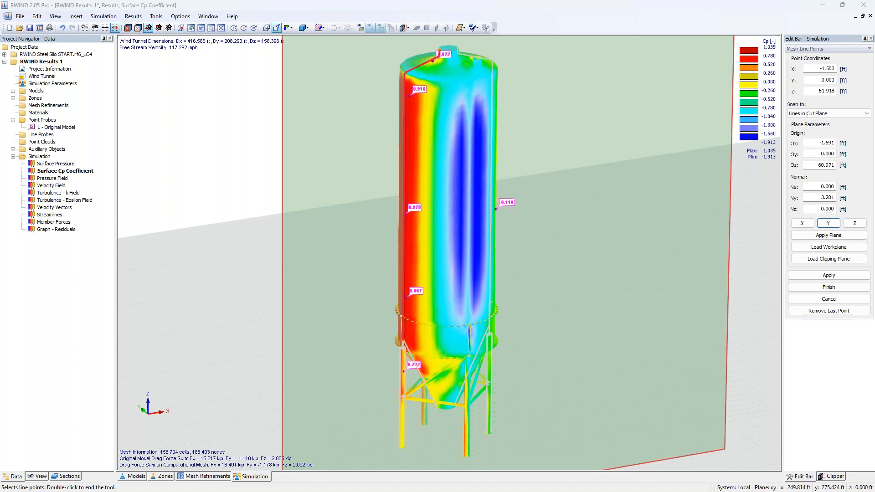
pyautogui.doubleClick(440, 52)
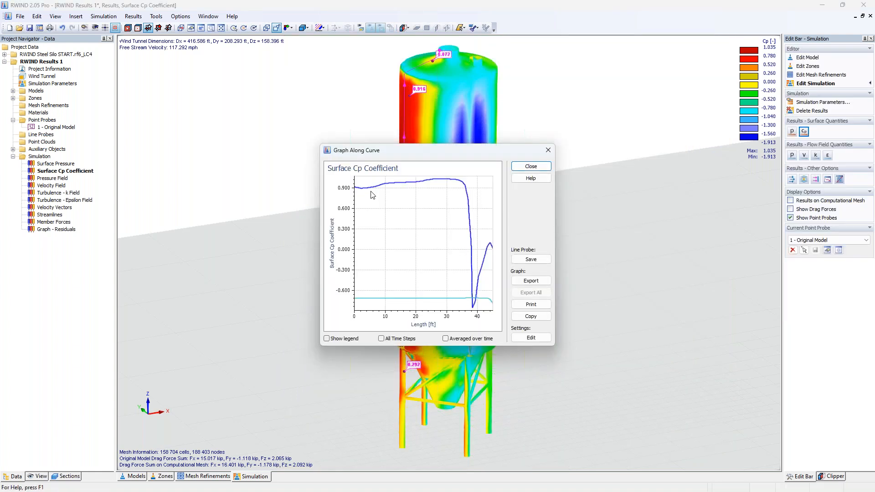
pyautogui.click(792, 132)
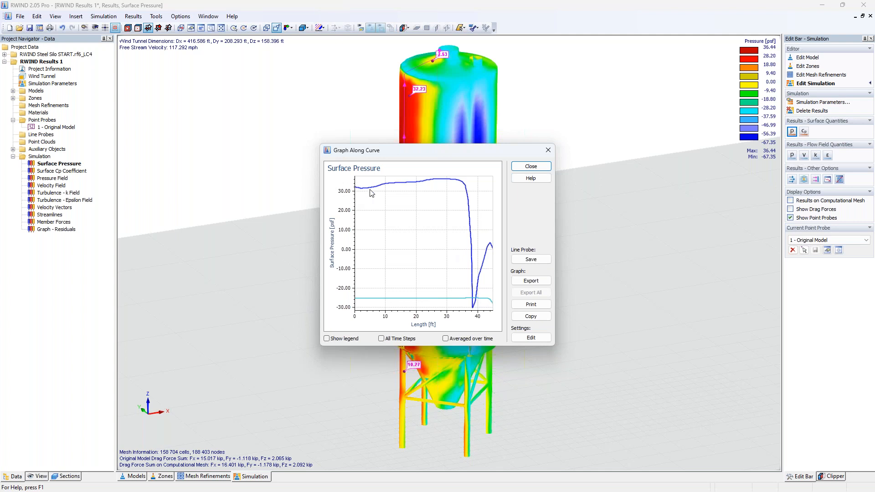
# Step: Save the graph's vertical line as line probe 1, close the graph, and expand the line probes in the project data
pyautogui.moveTo(446, 151); pyautogui.dragTo(607, 160)
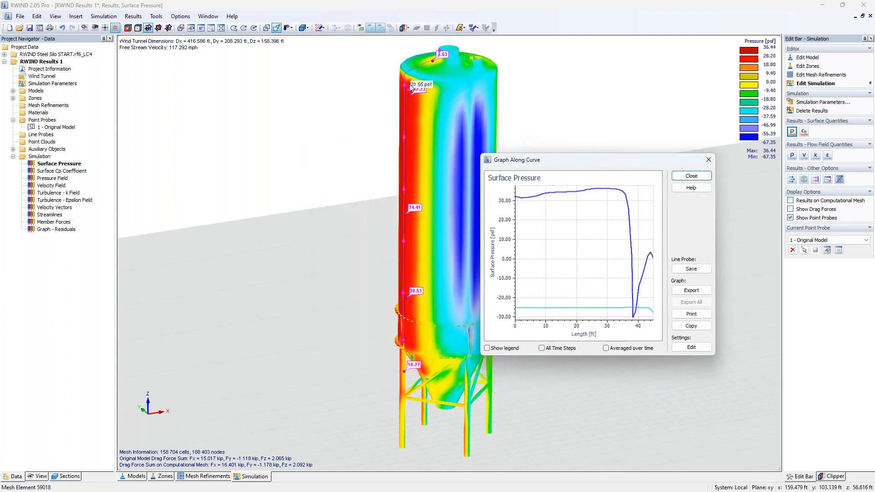
pyautogui.click(688, 269)
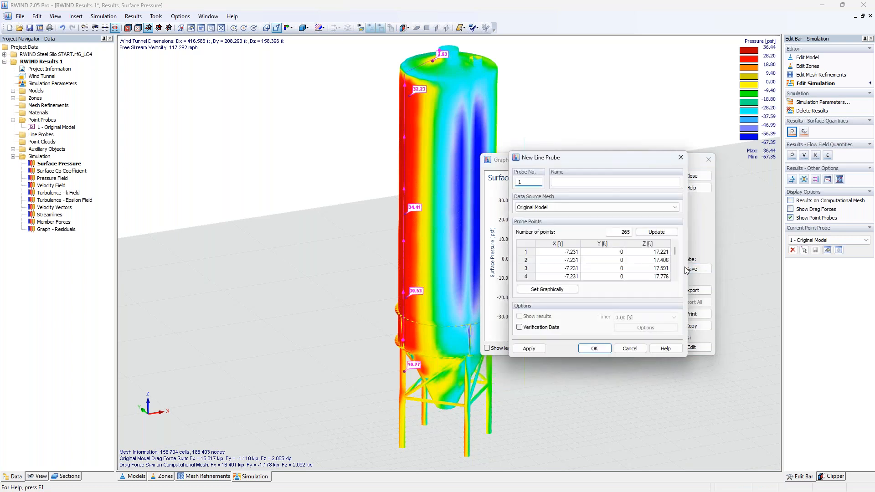
pyautogui.click(593, 349)
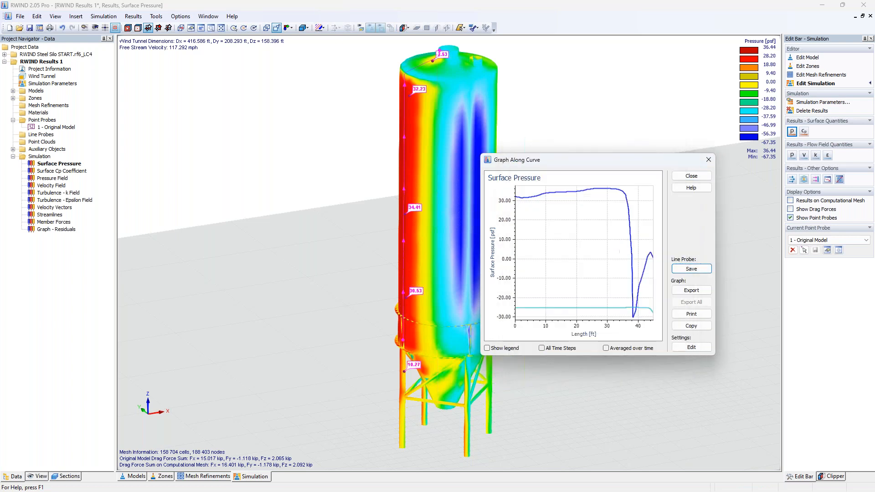
pyautogui.click(708, 159)
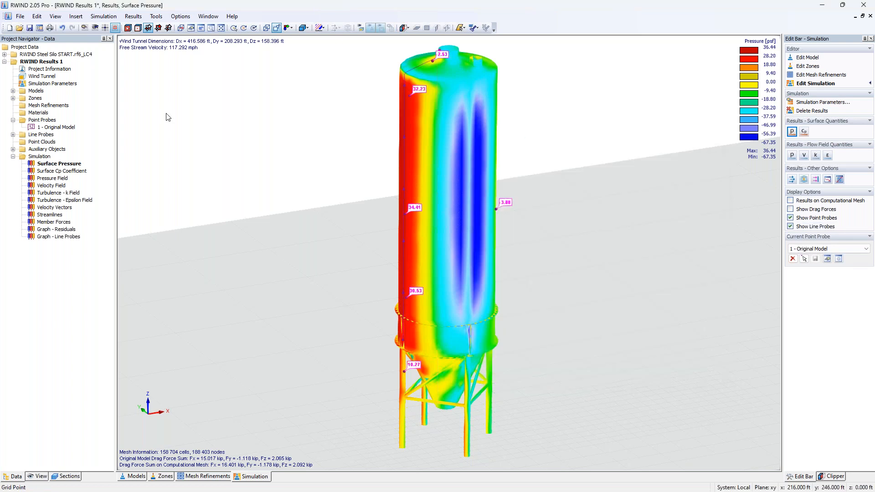
pyautogui.click(13, 135)
pyautogui.click(14, 135)
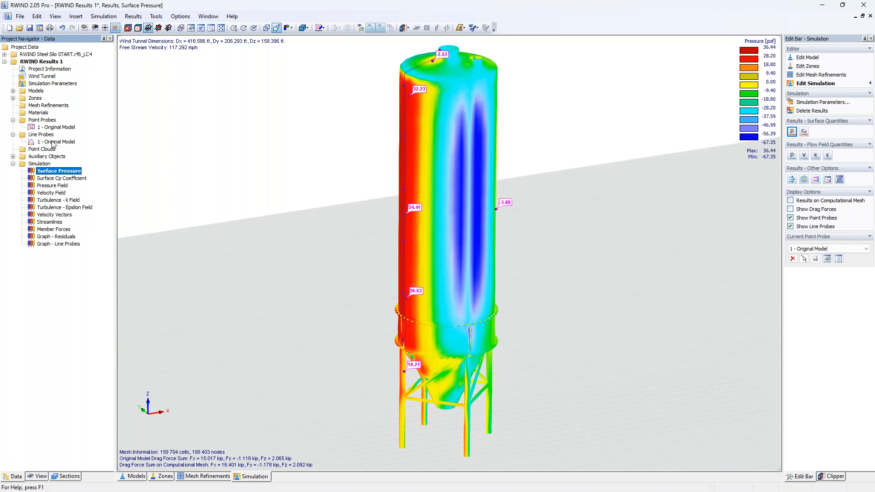
# Step: Display the member forces results and zoom in on the silo's support legs and bracing
pyautogui.click(35, 476)
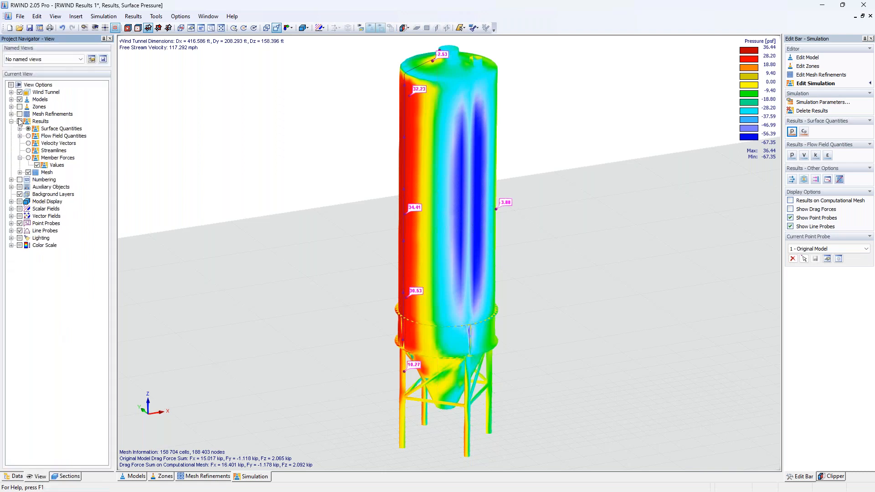
pyautogui.click(29, 159)
pyautogui.moveTo(559, 322); pyautogui.dragTo(566, 216, button='middle')
pyautogui.scroll(6, 457, 315)
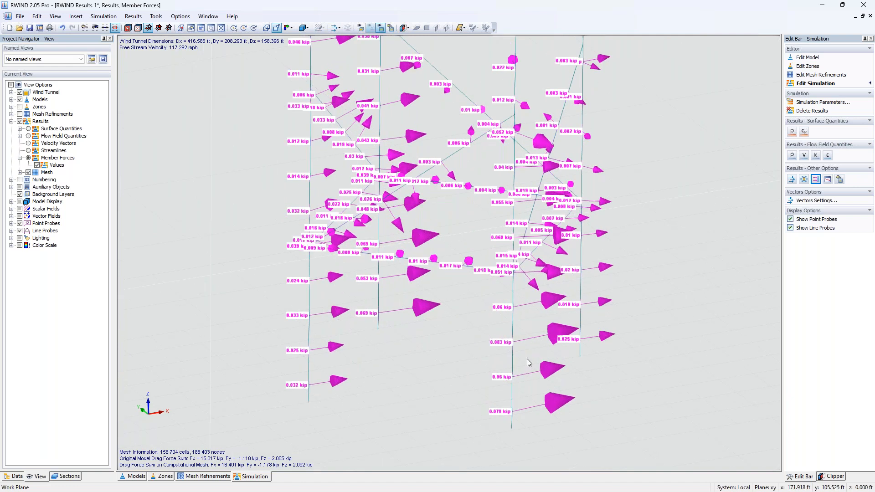
pyautogui.moveTo(620, 398); pyautogui.dragTo(568, 405, button='middle')
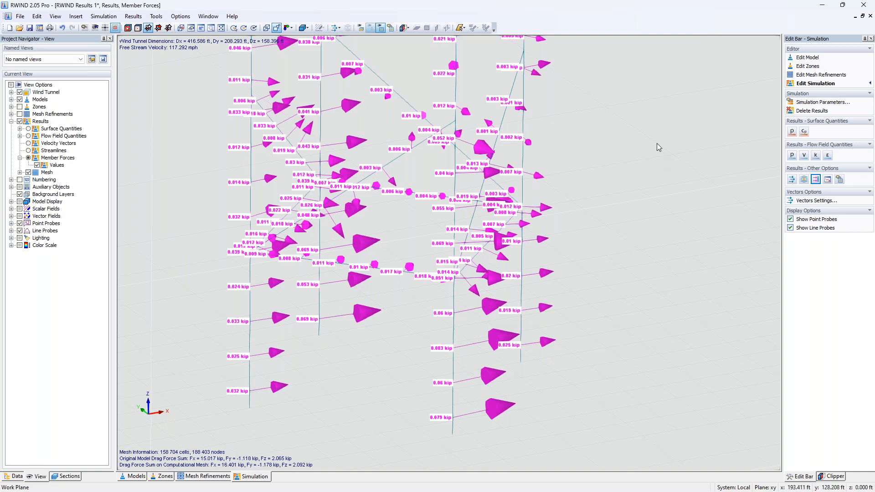
# Step: Close RWIND without saving changes and switch to the RWIND Steel Silo Progress model in RFEM
pyautogui.click(863, 5)
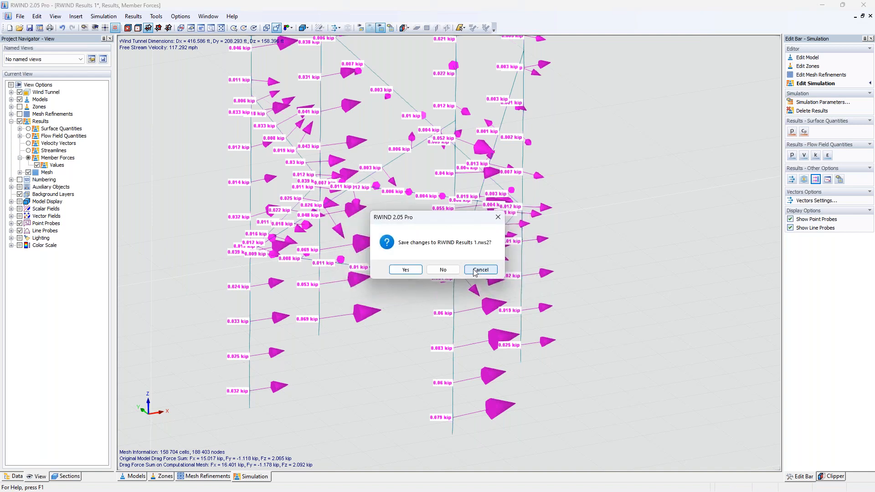
pyautogui.click(445, 271)
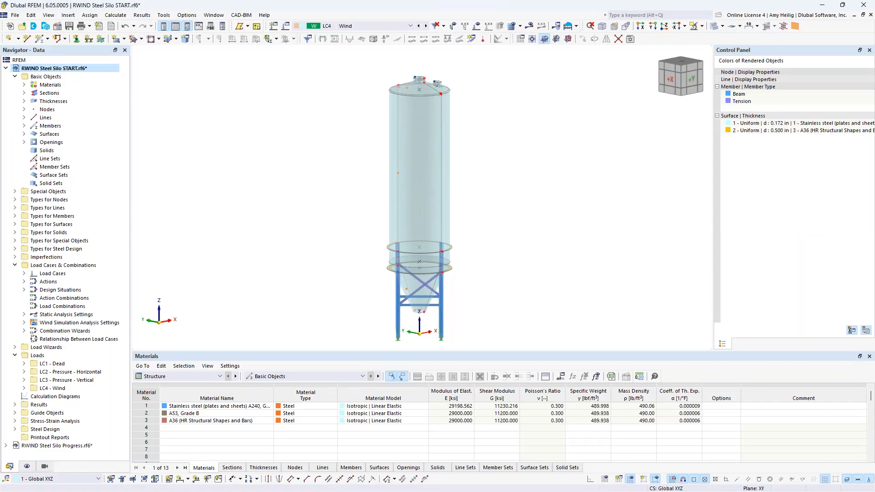
pyautogui.click(212, 16)
pyautogui.click(252, 129)
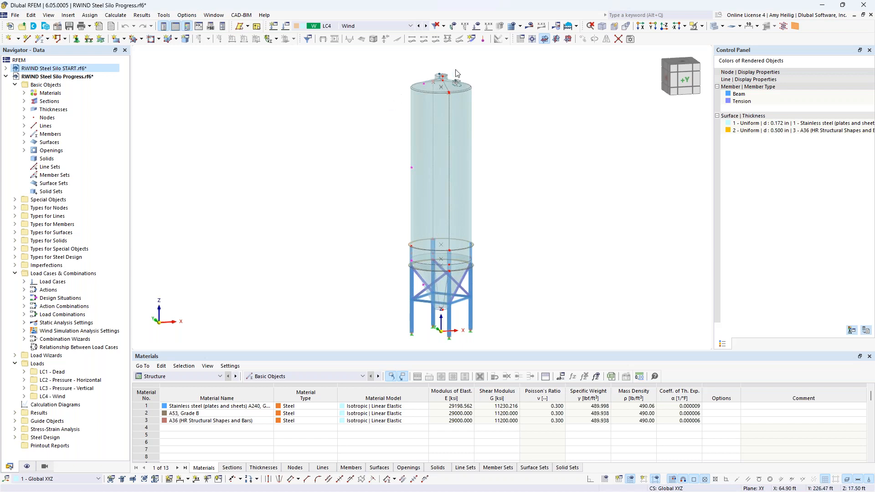
# Step: Show the results and switch the results navigator to Wind Simulation Analysis to view the surface pressures p
pyautogui.click(530, 26)
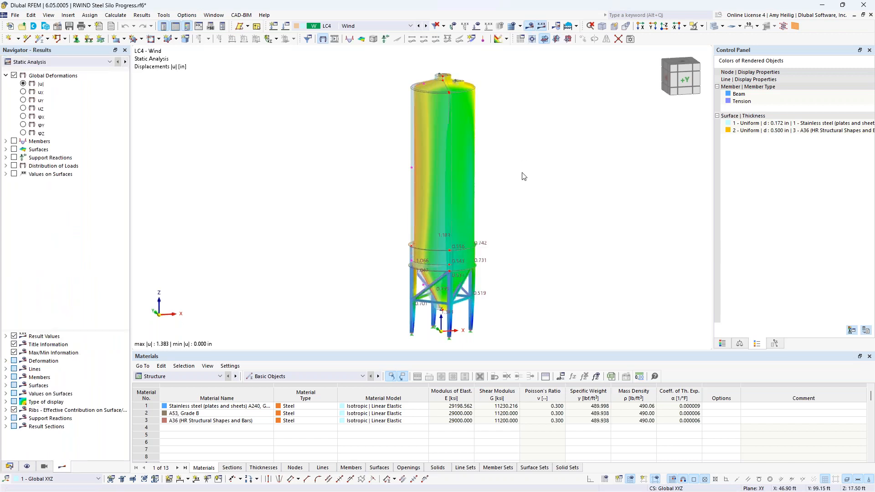
pyautogui.moveTo(500, 217); pyautogui.dragTo(473, 204, button='middle')
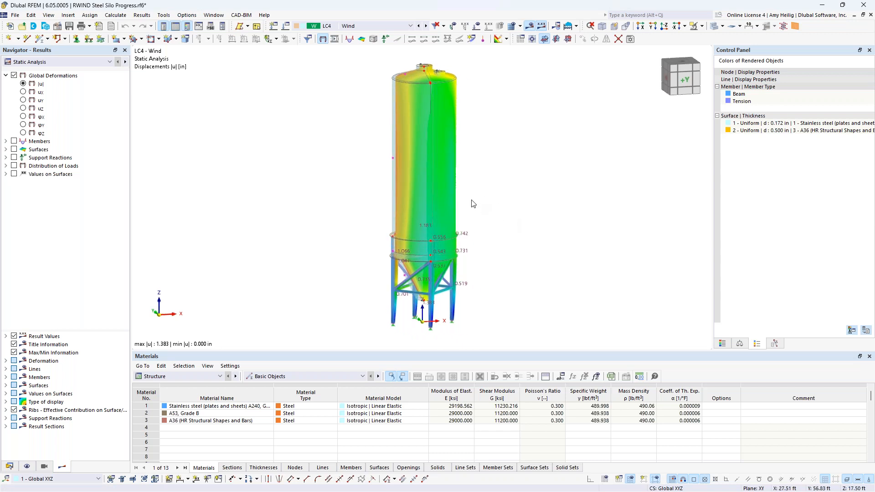
pyautogui.click(98, 62)
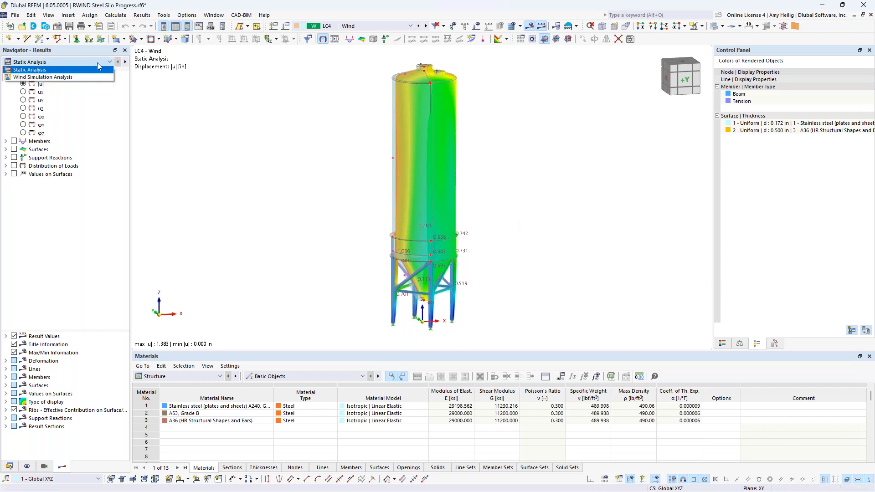
pyautogui.click(44, 77)
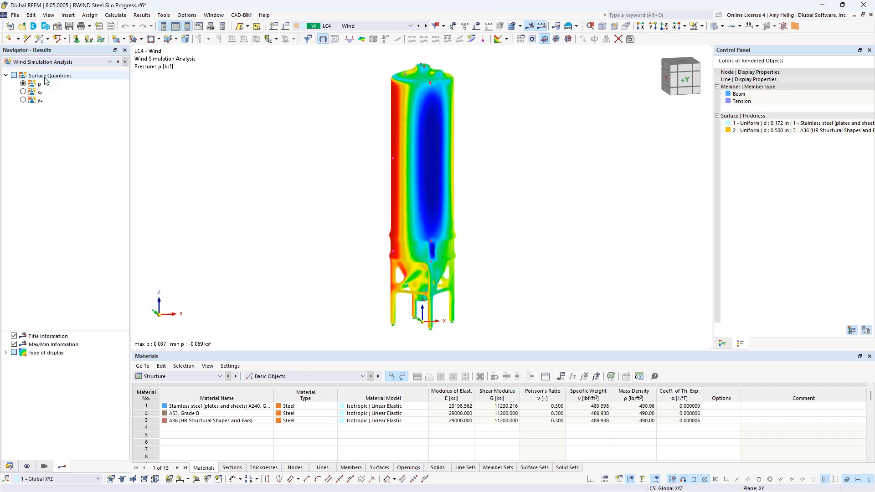
pyautogui.keyDown('ctrl'); pyautogui.moveTo(321, 248); pyautogui.dragTo(401, 248, button='middle'); pyautogui.keyUp('ctrl')
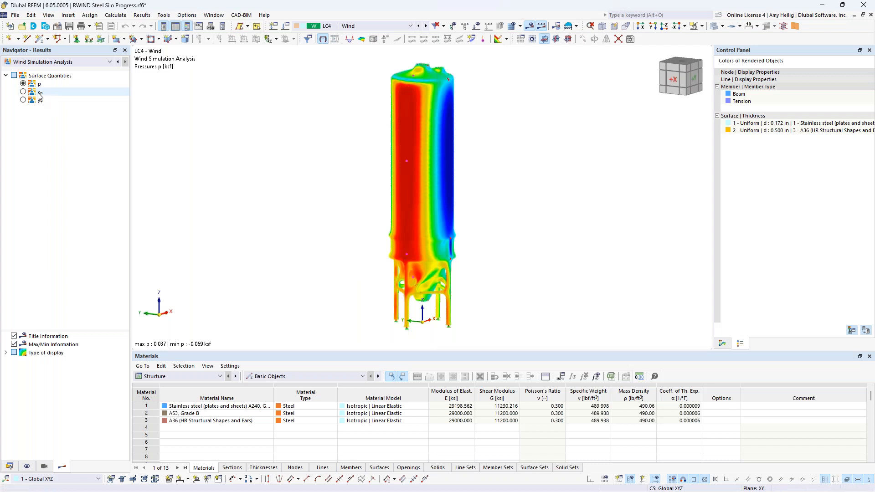
# Step: Switch back to Static Analysis results and display the wind loads together with the displacements
pyautogui.click(45, 62)
pyautogui.click(44, 69)
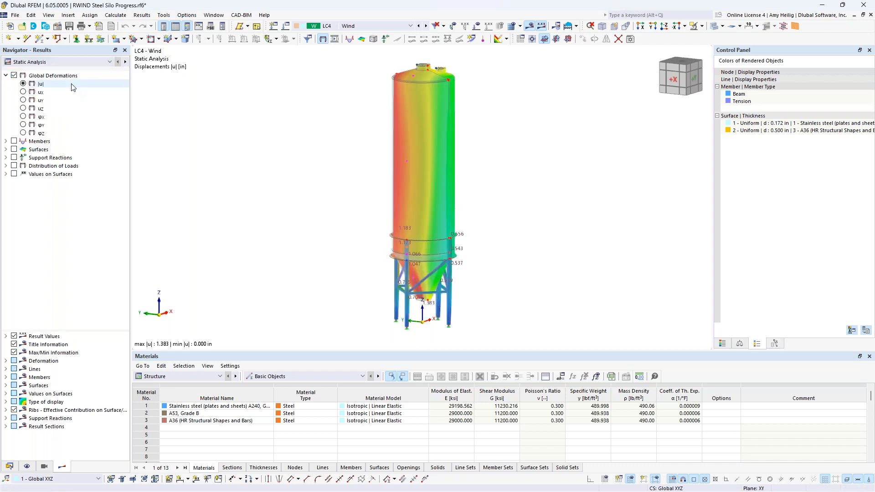
pyautogui.click(476, 26)
pyautogui.scroll(-1, 509, 177)
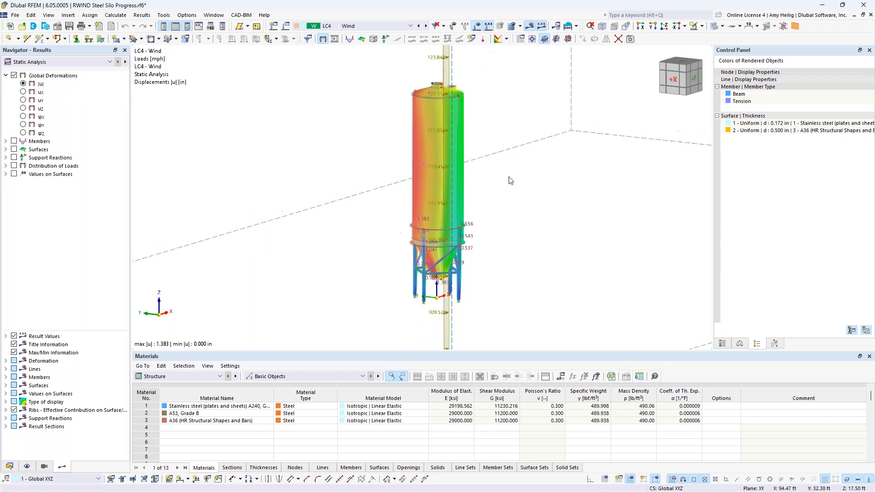
pyautogui.scroll(-3, 510, 180)
pyautogui.keyDown('ctrl'); pyautogui.moveTo(569, 185); pyautogui.dragTo(293, 201, button='middle'); pyautogui.keyUp('ctrl')
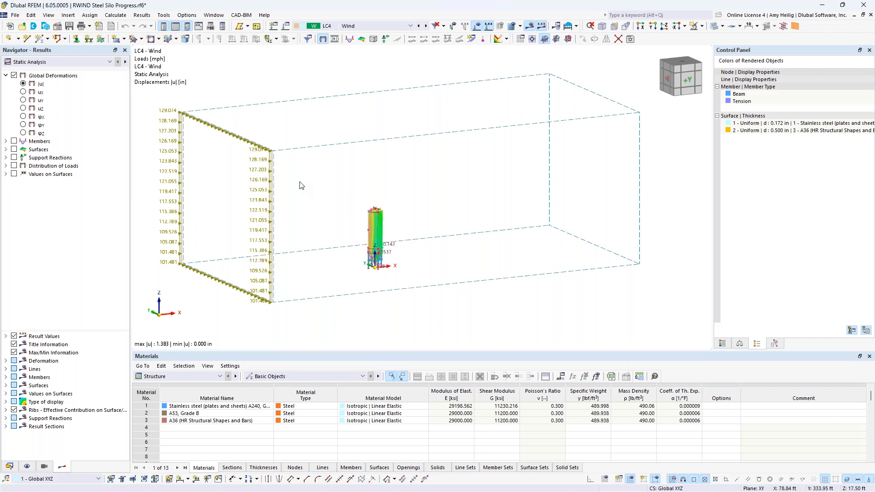
pyautogui.scroll(5, 378, 249)
pyautogui.scroll(-2, 377, 250)
pyautogui.scroll(-2, 434, 250)
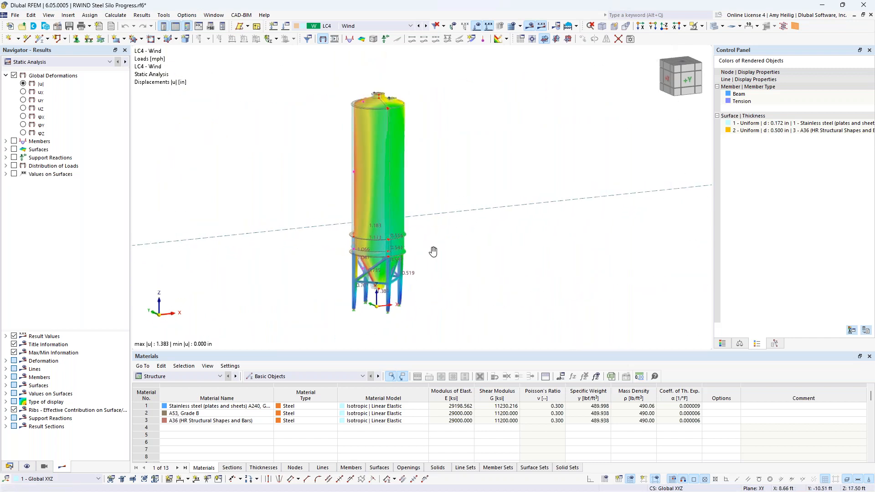
# Step: Raise the general deformation display factor to 64
pyautogui.click(740, 343)
pyautogui.click(858, 87)
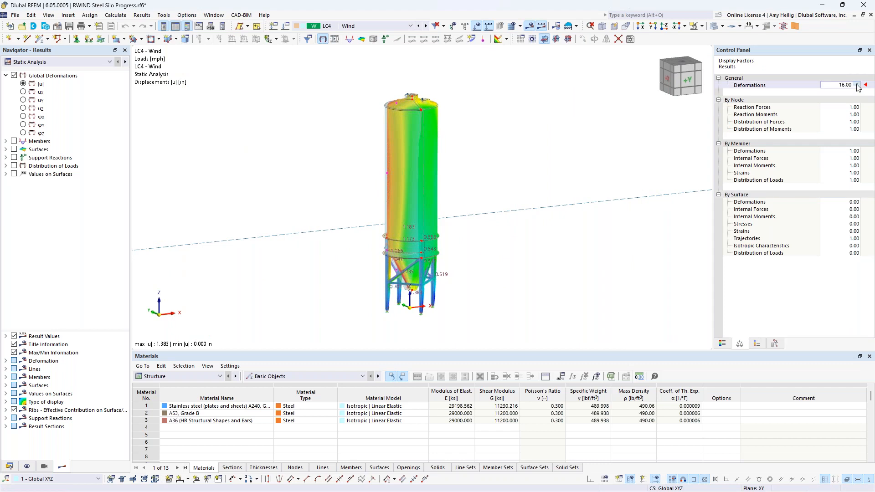
pyautogui.click(858, 87)
pyautogui.click(858, 87)
pyautogui.keyDown('ctrl'); pyautogui.moveTo(546, 224); pyautogui.dragTo(564, 229, button='middle'); pyautogui.keyUp('ctrl')
pyautogui.scroll(-1, 564, 228)
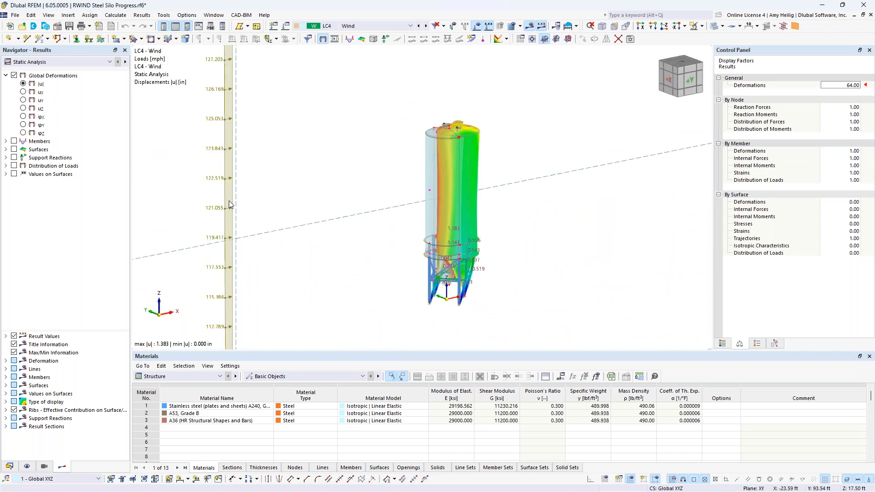
# Step: Hide the loads and display member axial forces N, viewing the support legs and bracing
pyautogui.click(477, 27)
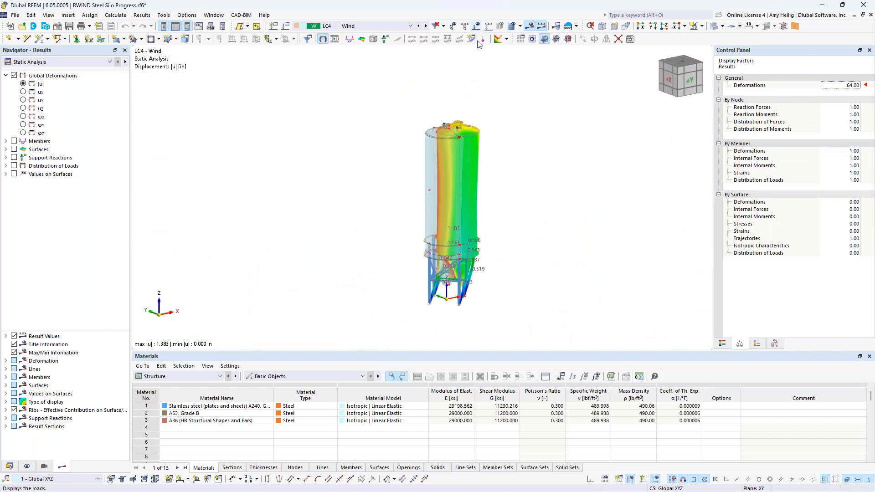
pyautogui.click(6, 141)
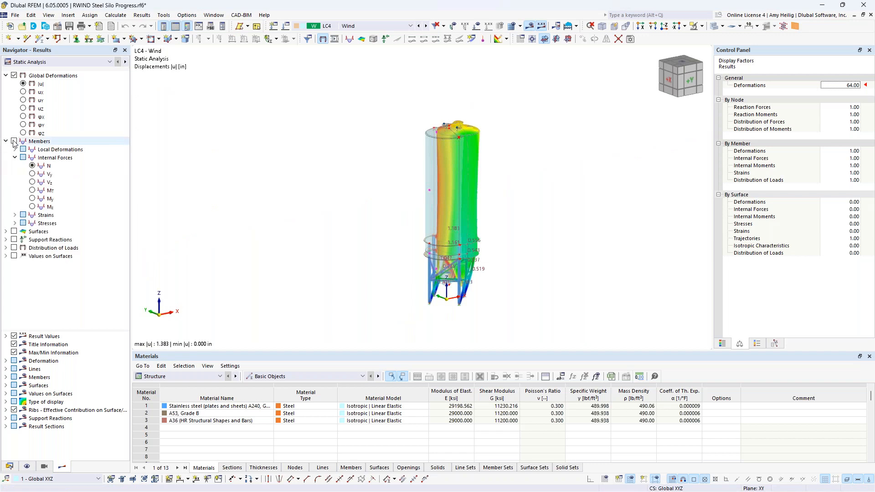
pyautogui.click(14, 142)
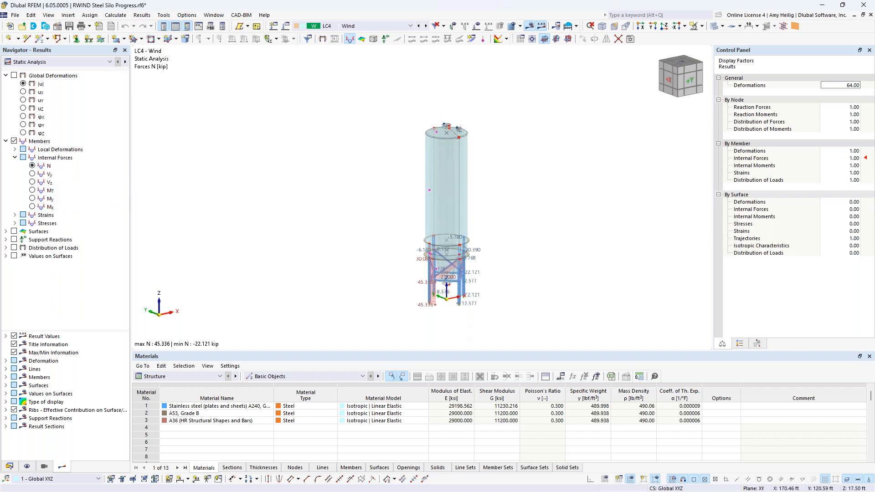
pyautogui.click(714, 27)
pyautogui.scroll(5, 439, 304)
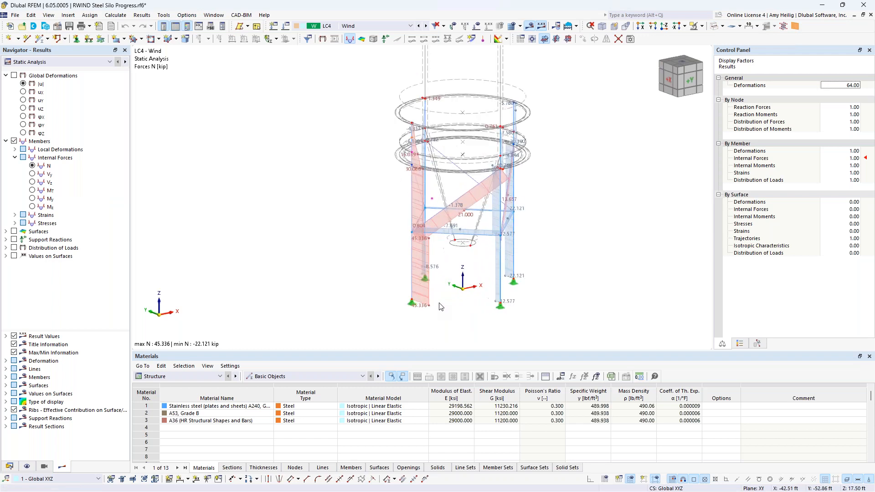
pyautogui.scroll(3, 441, 292)
pyautogui.keyDown('ctrl'); pyautogui.moveTo(458, 258); pyautogui.dragTo(383, 258, button='middle'); pyautogui.keyUp('ctrl')
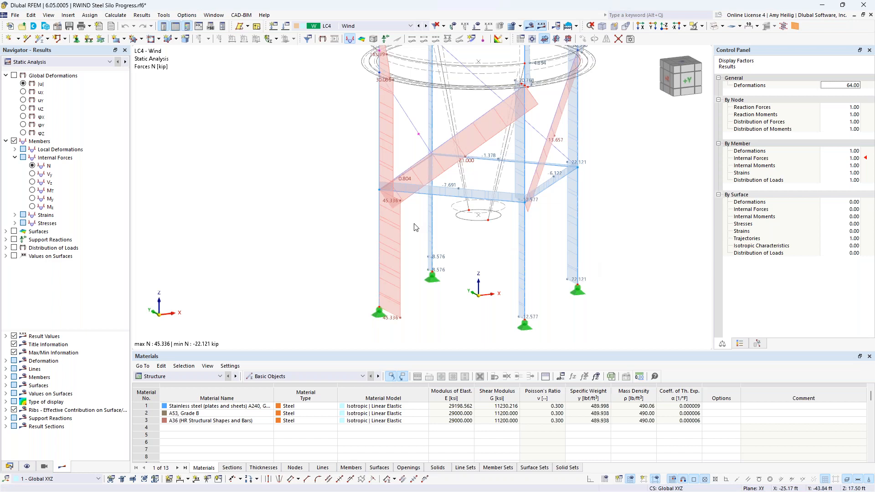
# Step: Hide member results and display surface equivalent von Mises stresses σeqv,Mises,Max, examining the hopper bottom
pyautogui.click(14, 142)
pyautogui.click(6, 142)
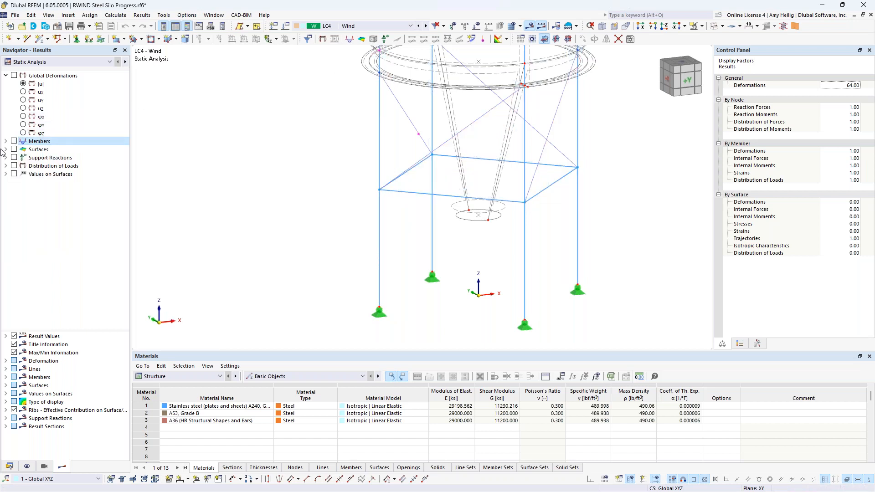
pyautogui.click(5, 150)
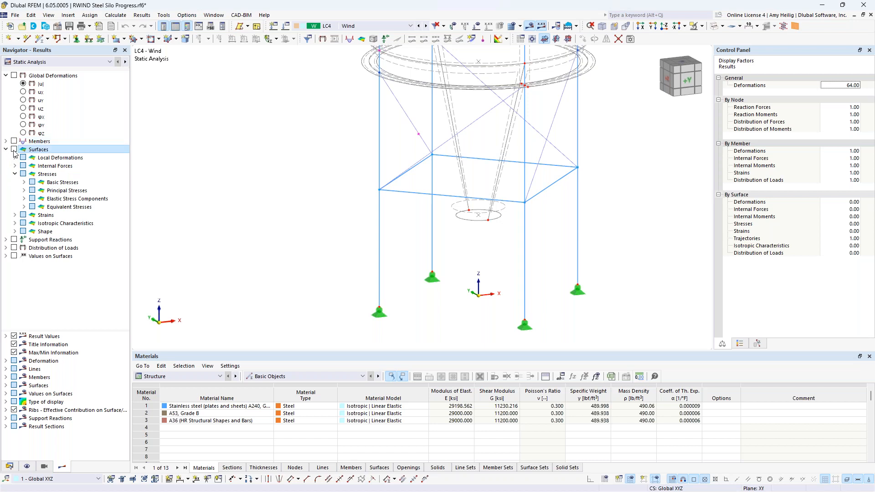
pyautogui.click(14, 150)
pyautogui.click(15, 166)
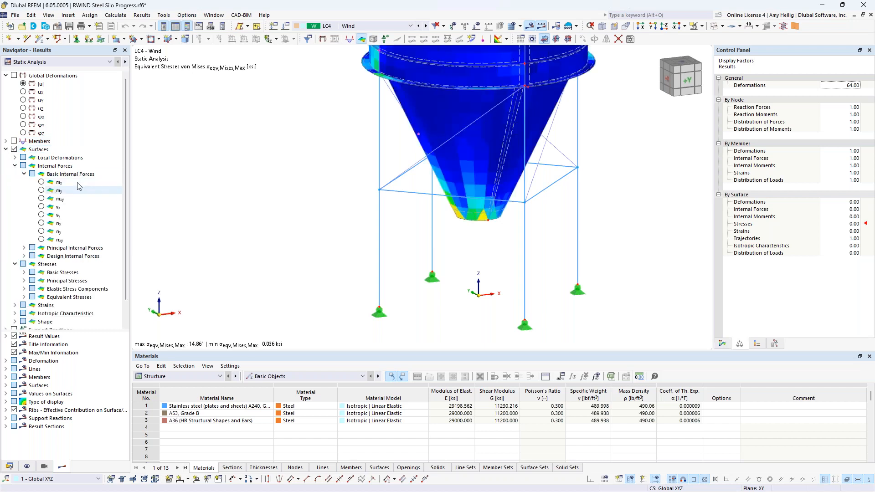
pyautogui.click(15, 167)
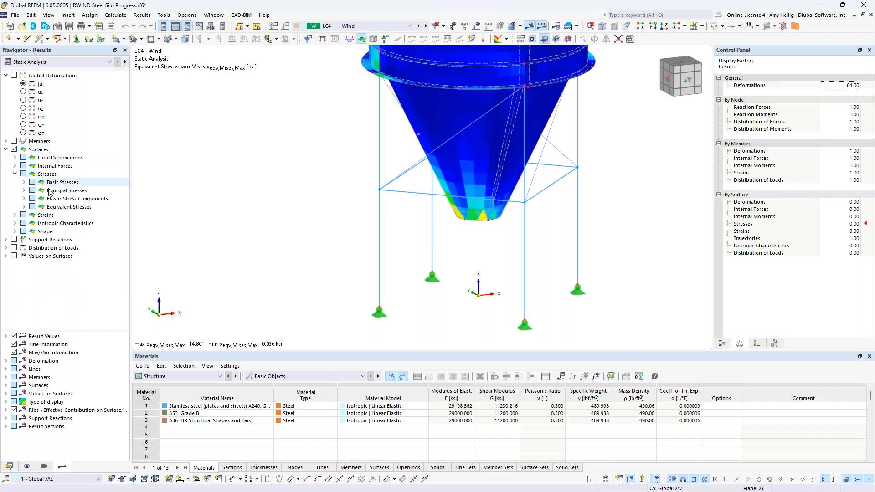
pyautogui.click(25, 207)
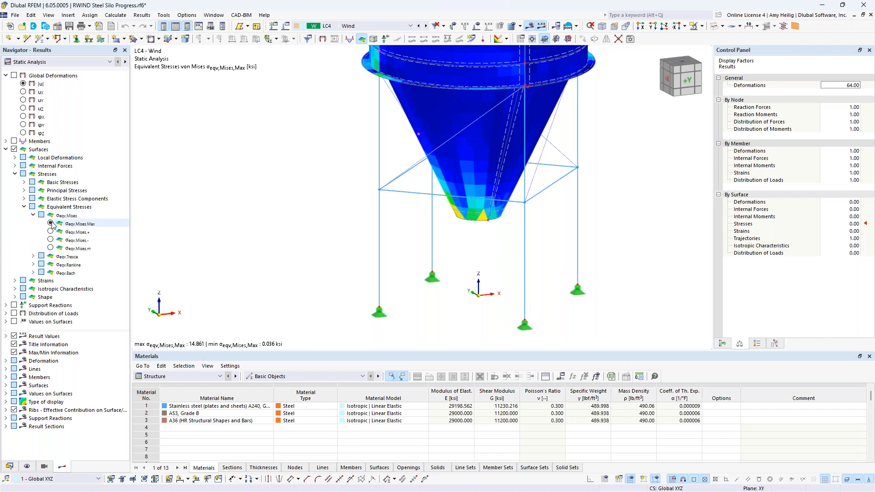
pyautogui.scroll(-2, 523, 204)
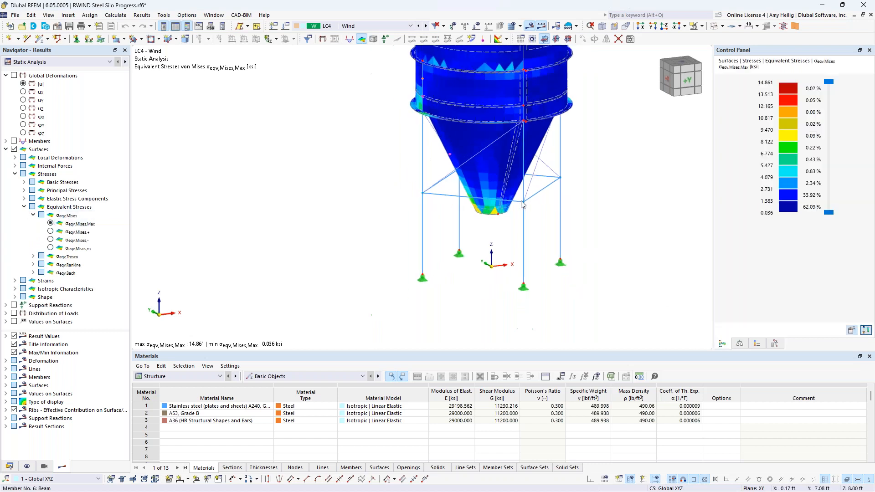
pyautogui.scroll(-2, 522, 205)
pyautogui.moveTo(523, 204); pyautogui.dragTo(495, 265, button='middle')
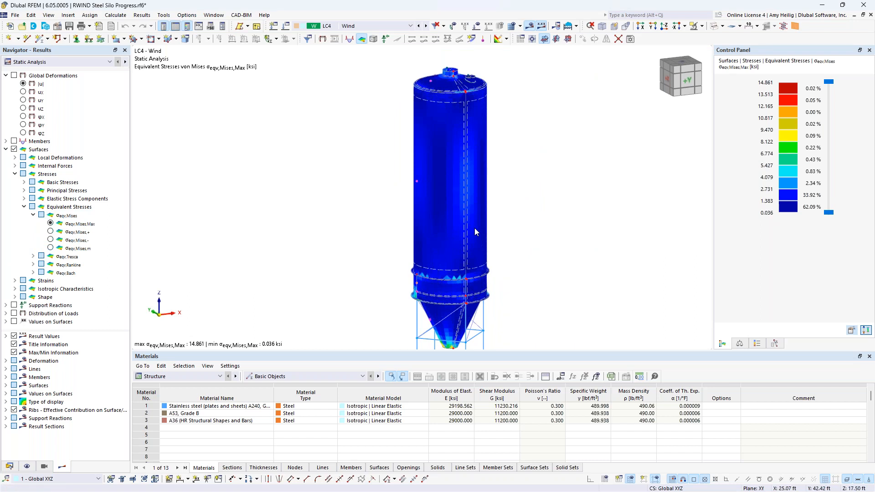
pyautogui.moveTo(503, 273); pyautogui.dragTo(510, 212, button='middle')
pyautogui.scroll(5, 472, 286)
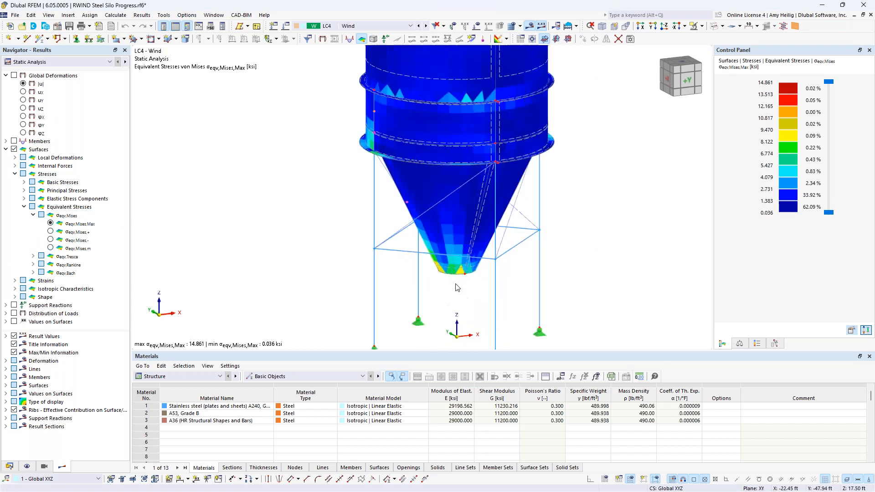
pyautogui.keyDown('ctrl'); pyautogui.moveTo(456, 287); pyautogui.dragTo(455, 235, button='middle'); pyautogui.keyUp('ctrl')
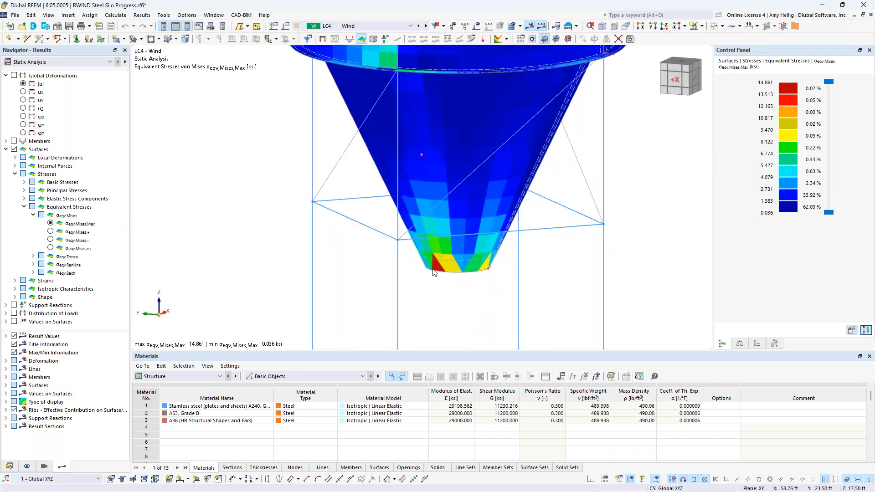
pyautogui.scroll(-5, 433, 272)
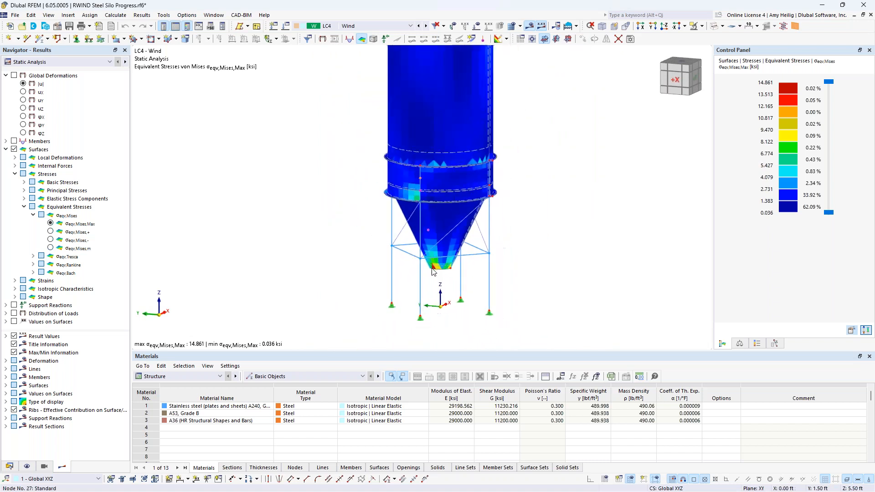
# Step: Hide the surface stress results and zoom out to the whole silo
pyautogui.click(5, 150)
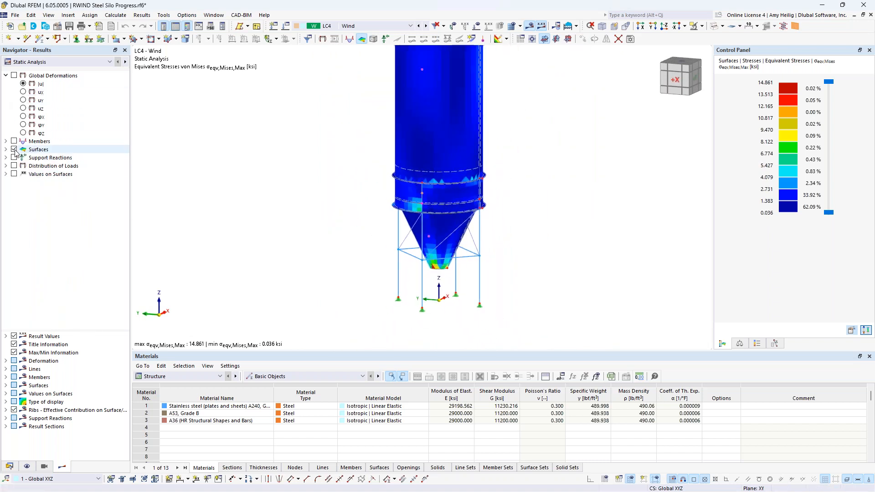
pyautogui.click(14, 150)
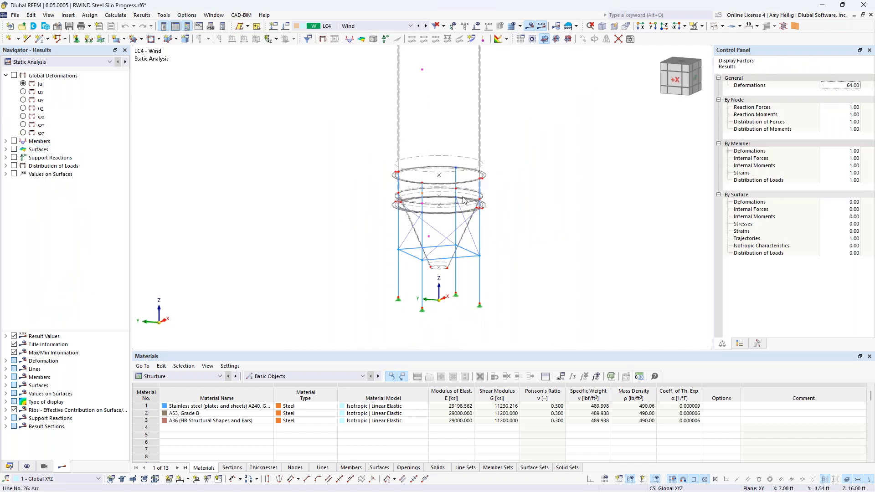
pyautogui.scroll(-3, 486, 153)
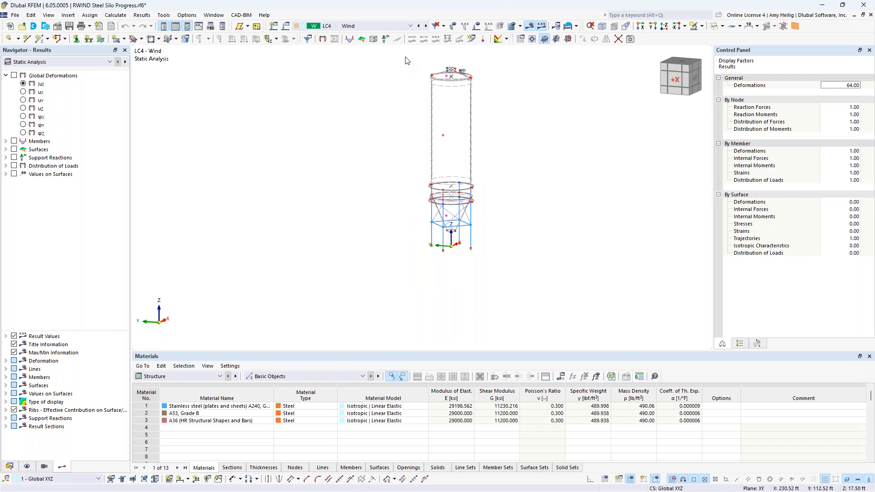
# Step: Switch to load combination CO5 (1.20D + L1 + W) and display its loads
pyautogui.click(392, 27)
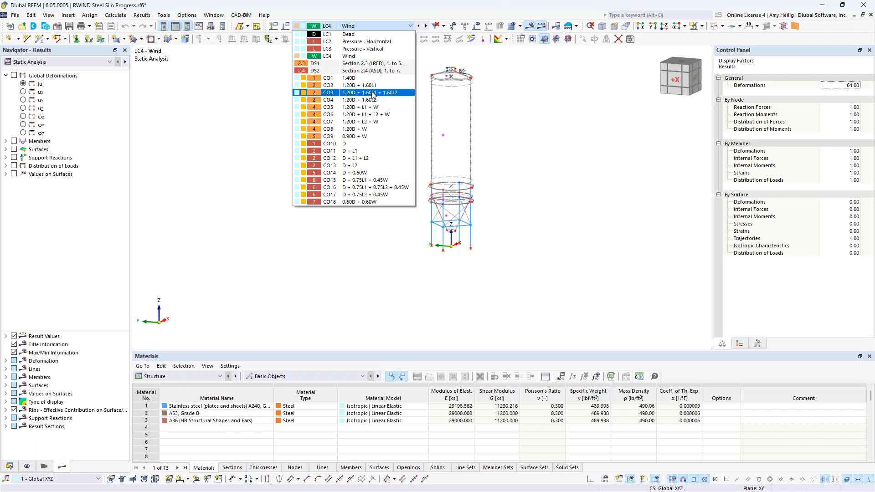
pyautogui.click(373, 107)
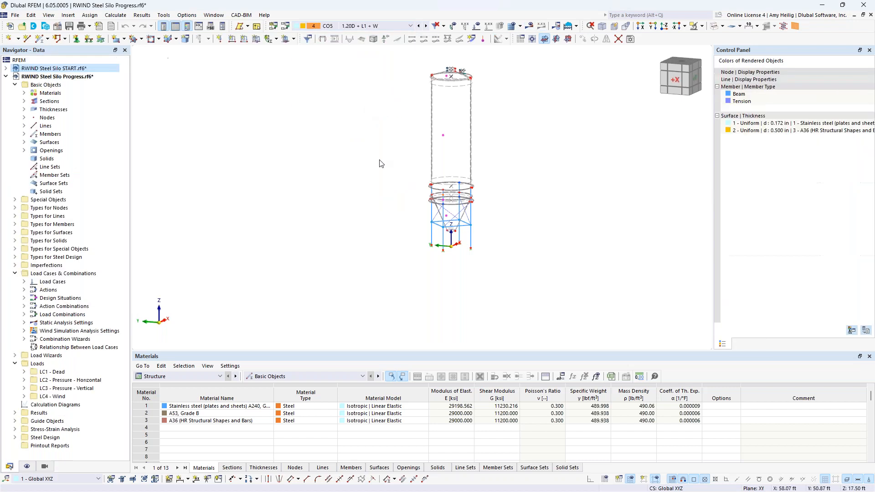
pyautogui.click(477, 25)
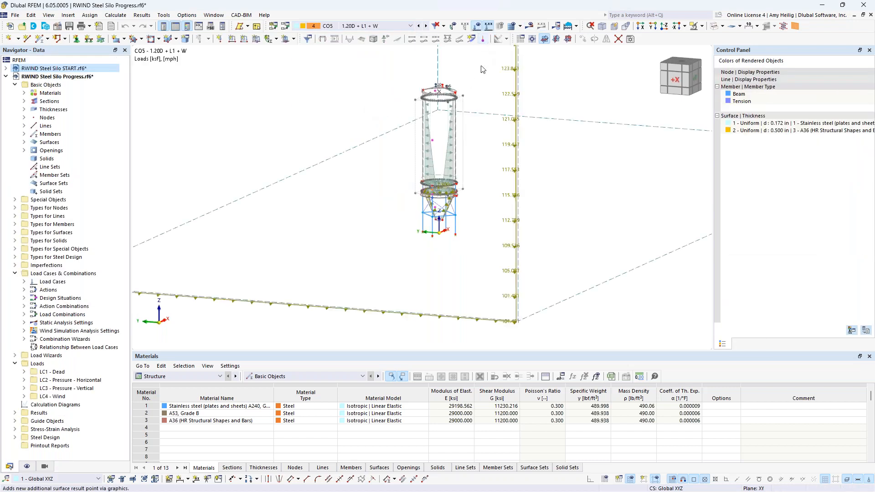
# Step: Switch from load combination CO5 to CO6 (1.20D + L1 + L2 + W) to view its loads
pyautogui.keyDown('ctrl'); pyautogui.moveTo(496, 146); pyautogui.dragTo(376, 209, button='middle'); pyautogui.keyUp('ctrl')
pyautogui.scroll(3, 376, 210)
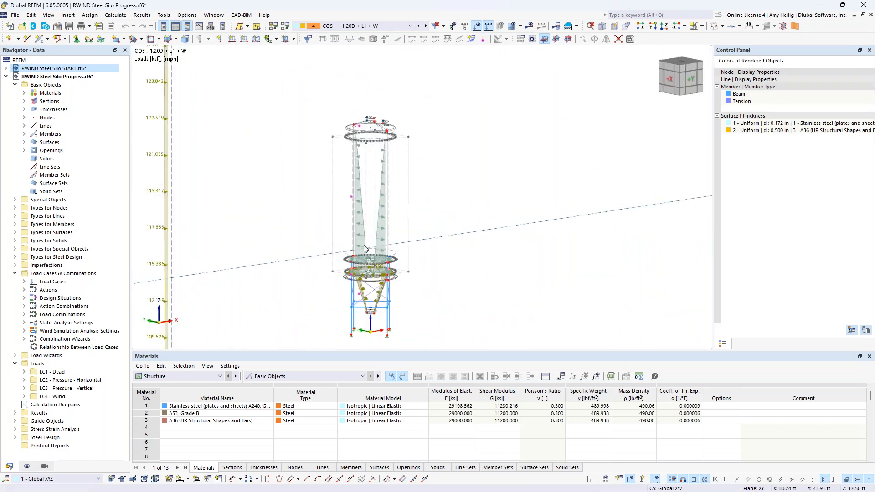
pyautogui.click(427, 28)
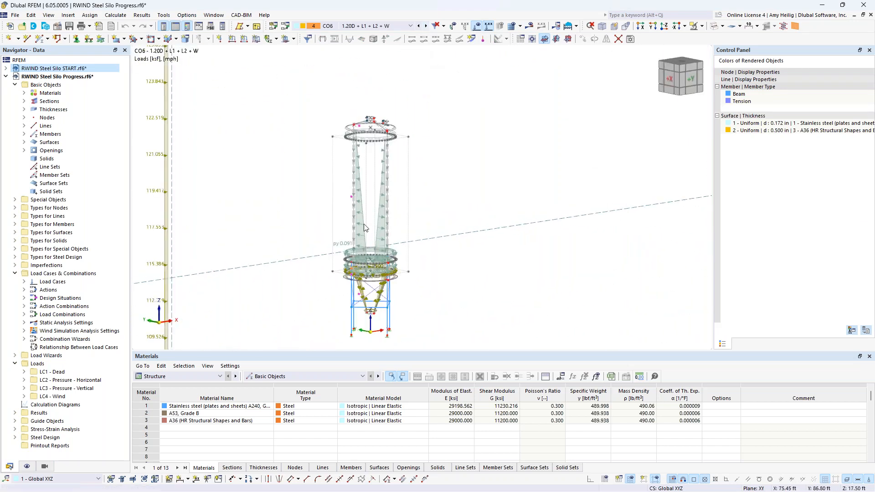
# Step: Change the model to solid rendered display and hide the loads, focusing on the silo's support frame
pyautogui.scroll(-3, 398, 211)
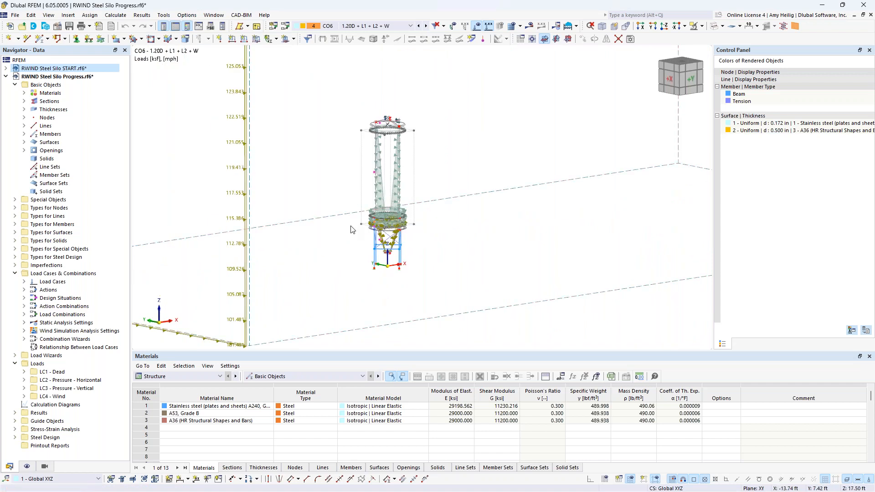
pyautogui.moveTo(385, 275); pyautogui.dragTo(385, 273, button='middle')
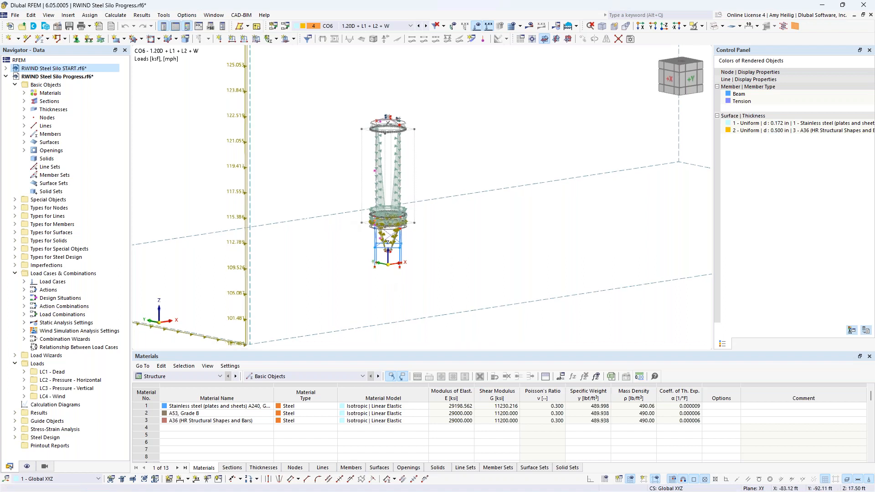
pyautogui.scroll(5, 428, 209)
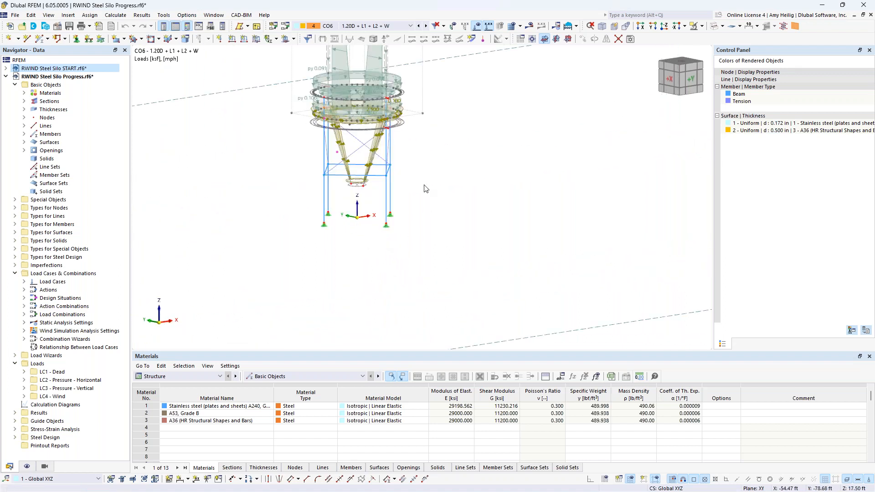
pyautogui.moveTo(457, 167); pyautogui.dragTo(488, 272, button='middle')
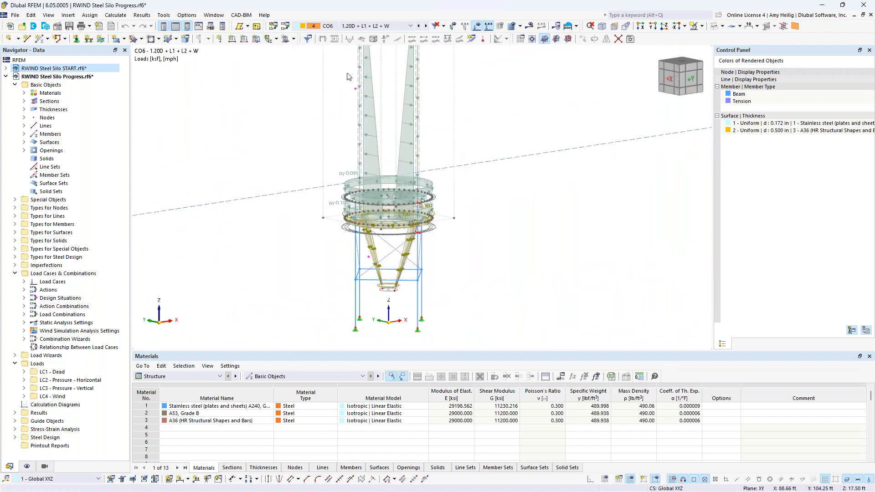
pyautogui.click(714, 30)
pyautogui.click(714, 30)
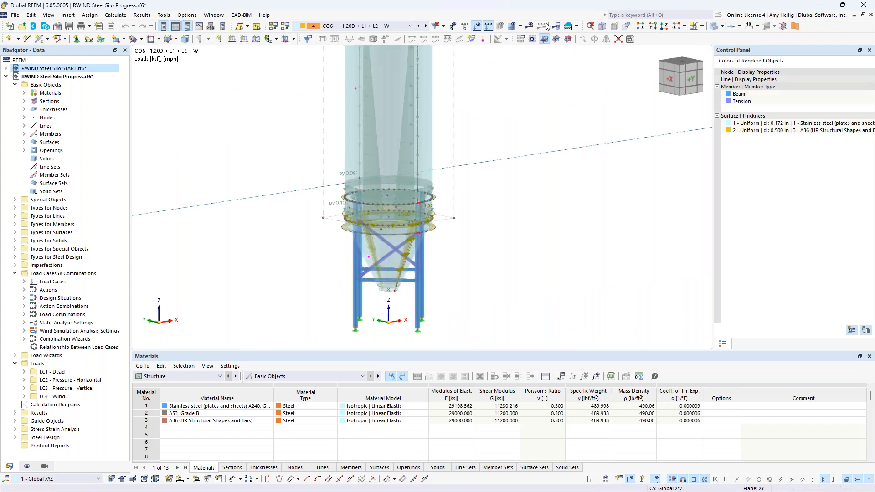
pyautogui.click(477, 28)
pyautogui.click(191, 378)
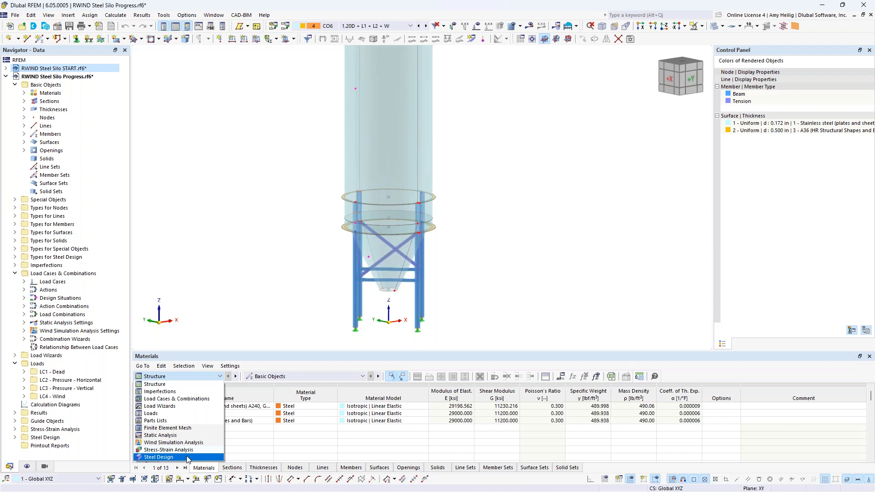
pyautogui.click(246, 294)
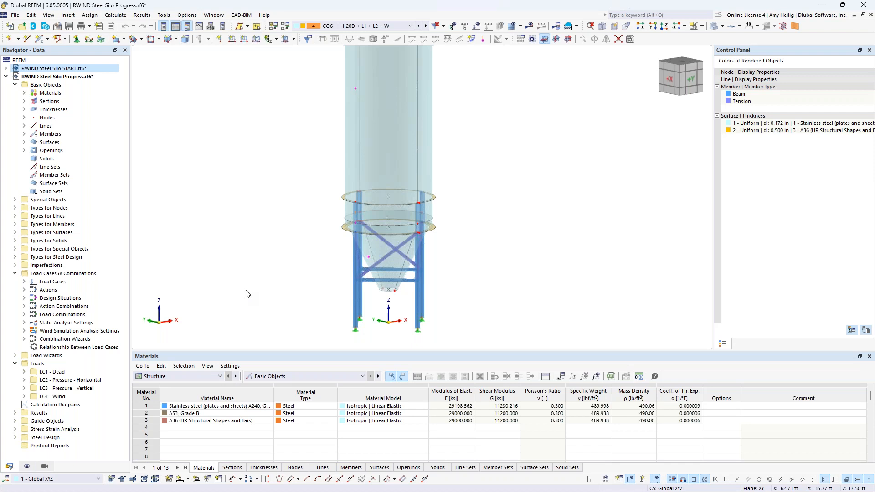
pyautogui.scroll(-3, 280, 233)
pyautogui.moveTo(279, 232); pyautogui.dragTo(355, 242, button='middle')
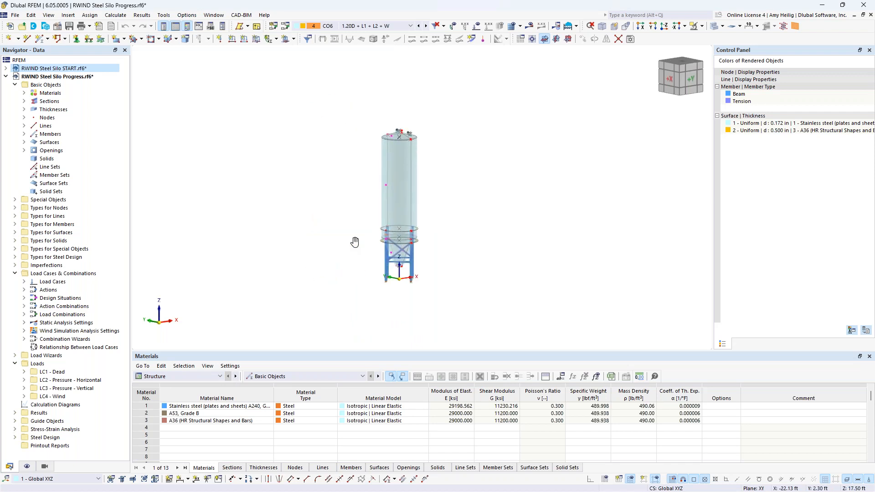
# Step: Switch to load case LC4 Wind and display its wind profile loads around the whole model
pyautogui.click(375, 26)
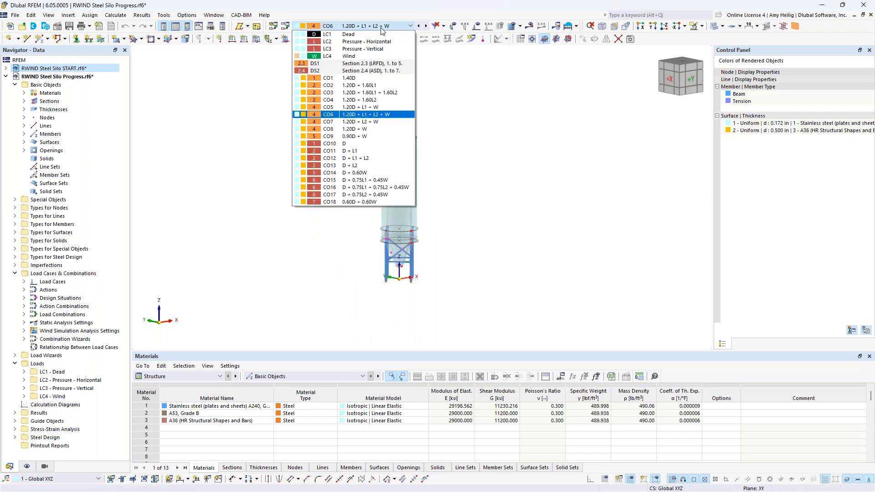
pyautogui.click(375, 56)
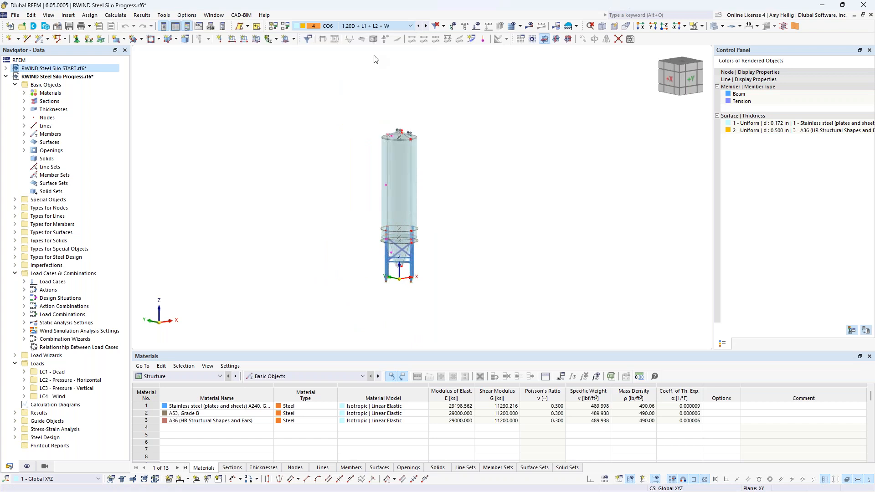
pyautogui.click(476, 28)
pyautogui.scroll(-4, 498, 142)
pyautogui.moveTo(508, 144); pyautogui.dragTo(406, 234, button='middle')
pyautogui.scroll(-1, 403, 234)
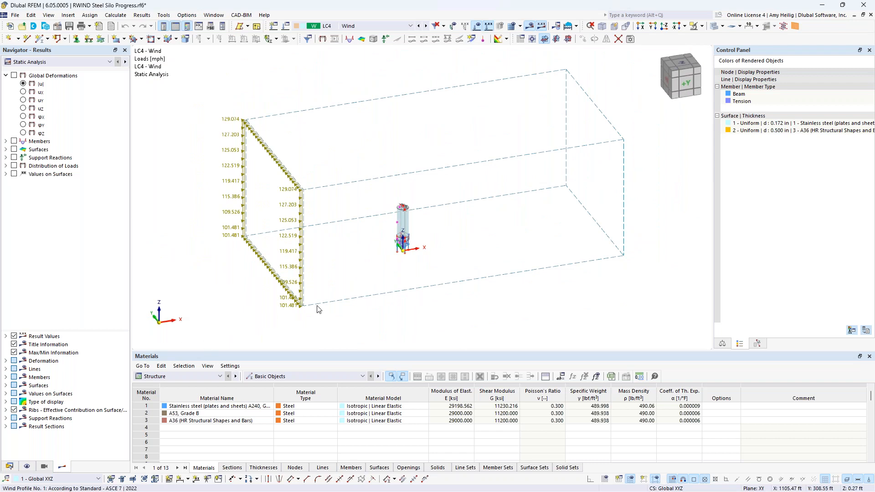
# Step: Open the load cases settings and duplicate LC4 Wind as a new load case LC5, viewing its wind simulation settings
pyautogui.moveTo(426, 309); pyautogui.dragTo(379, 324, button='middle')
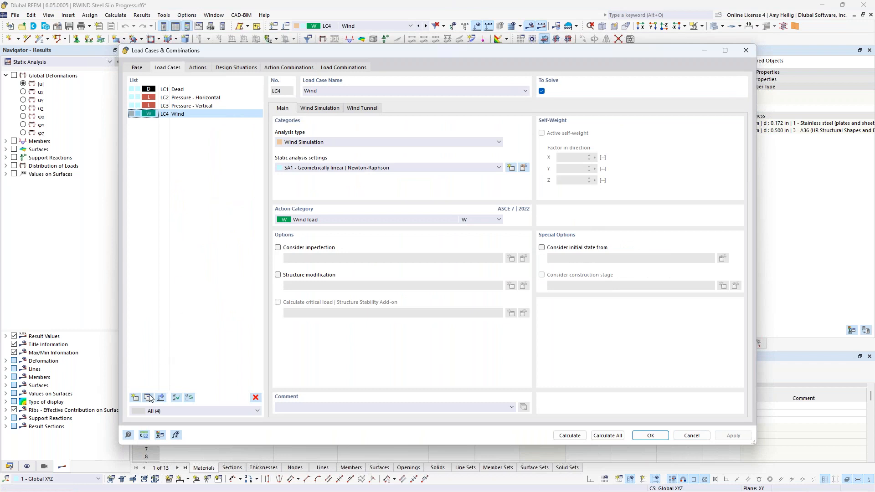
pyautogui.click(147, 398)
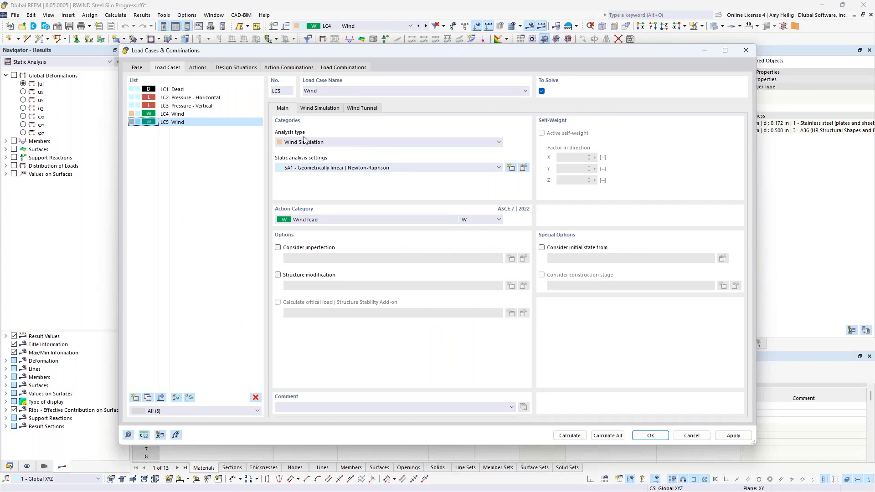
pyautogui.click(323, 108)
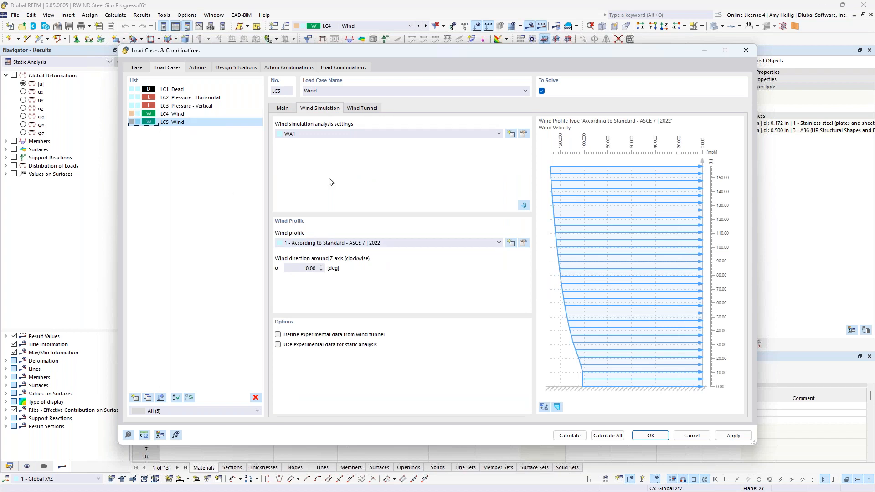
# Step: Set LC5's wind direction around the Z-axis to 30 degrees and accept deleting the existing results
pyautogui.click(296, 268)
pyautogui.write('30')
pyautogui.press('Return')
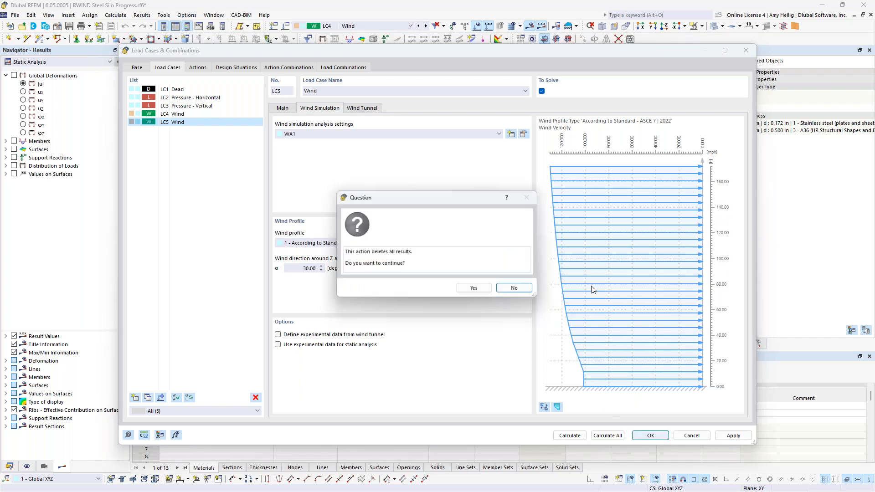
pyautogui.click(475, 289)
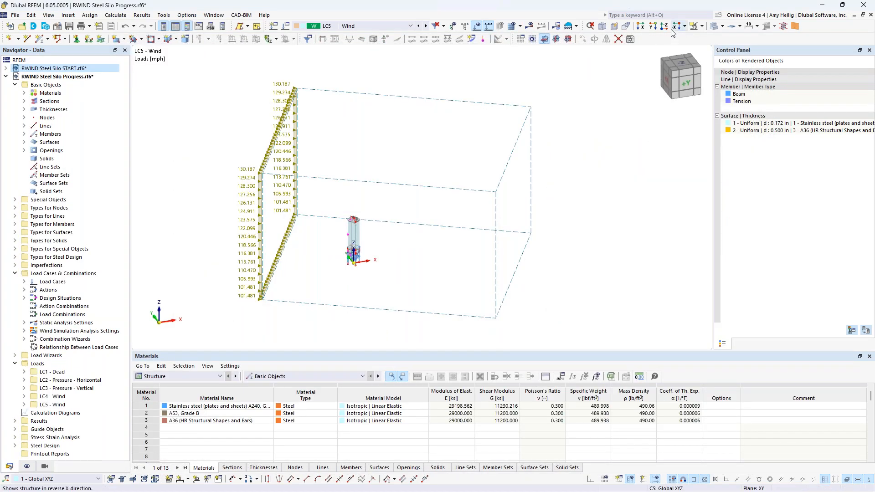
# Step: View the LC5 wind profile direction from the top (-Z) view
pyautogui.click(663, 26)
pyautogui.moveTo(461, 162); pyautogui.dragTo(448, 175, button='middle')
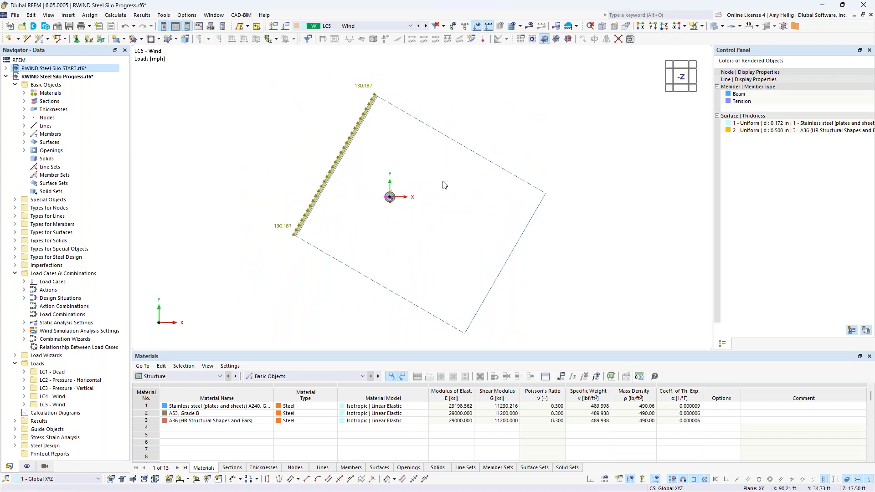
pyautogui.scroll(1, 392, 197)
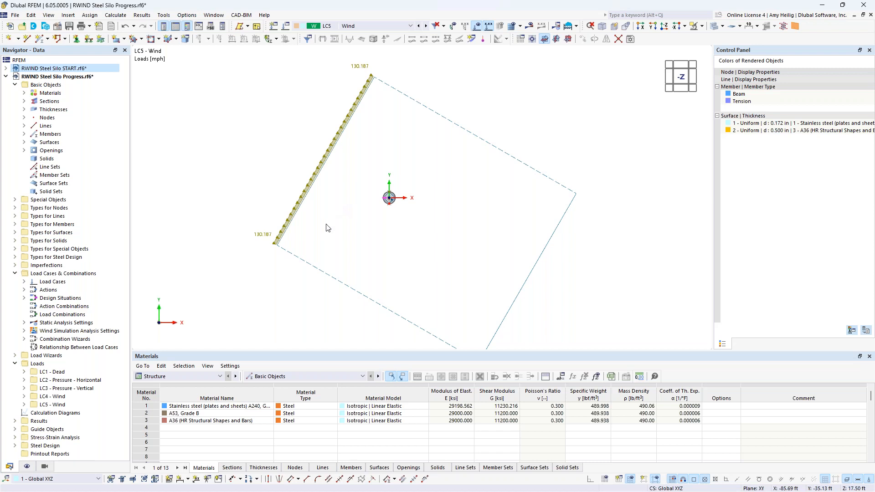
pyautogui.moveTo(348, 243); pyautogui.dragTo(322, 266, button='middle')
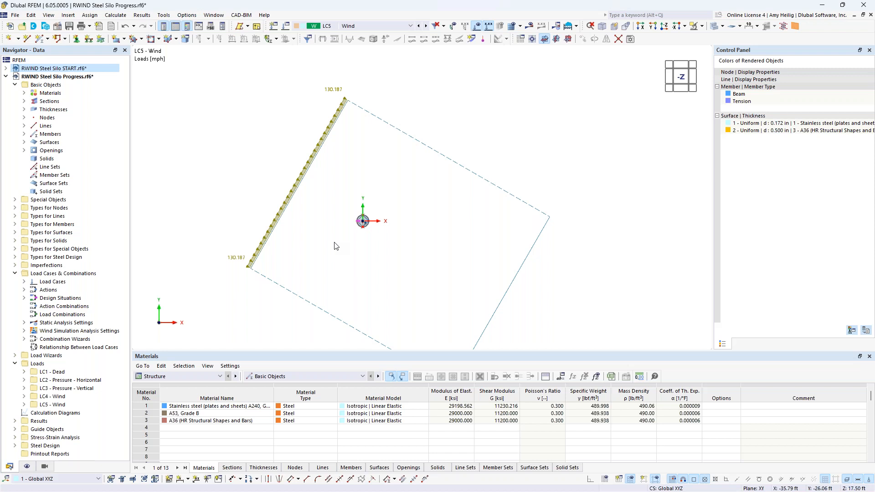
# Step: Set up the Wind Simulations load wizard with a 30° step angle, 0° start angle and 180° end angle, then apply it
pyautogui.click(14, 274)
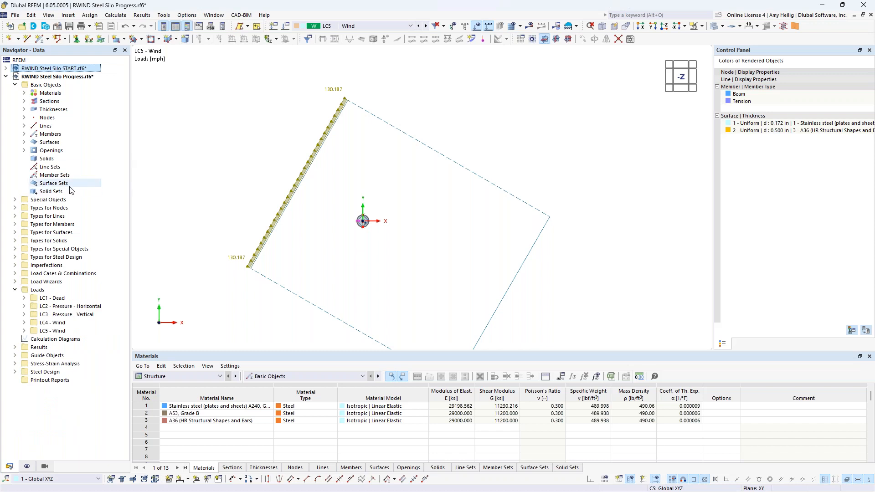
pyautogui.click(14, 282)
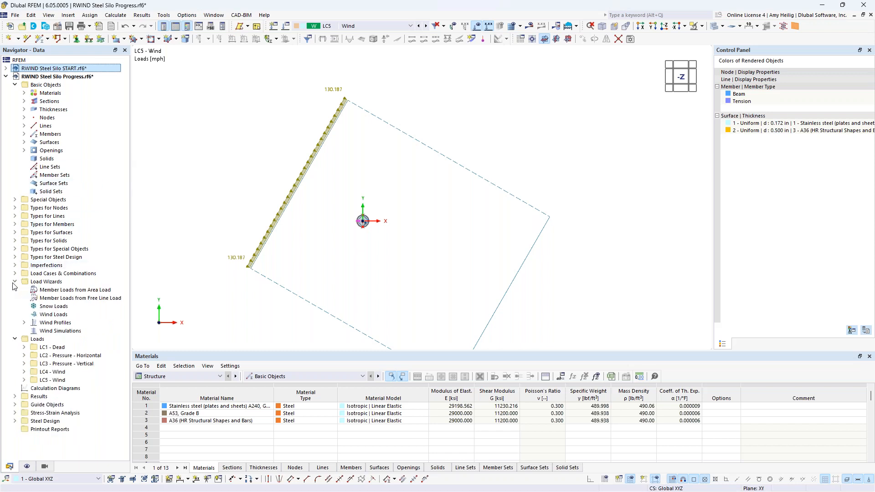
pyautogui.doubleClick(78, 331)
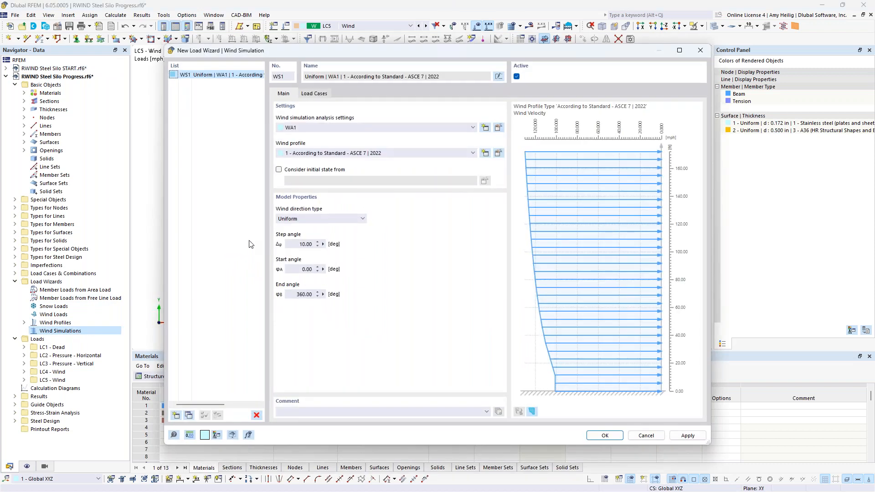
pyautogui.click(291, 243)
pyautogui.doubleClick(291, 243)
pyautogui.write('30')
pyautogui.click(305, 294)
pyautogui.write('180')
pyautogui.click(297, 273)
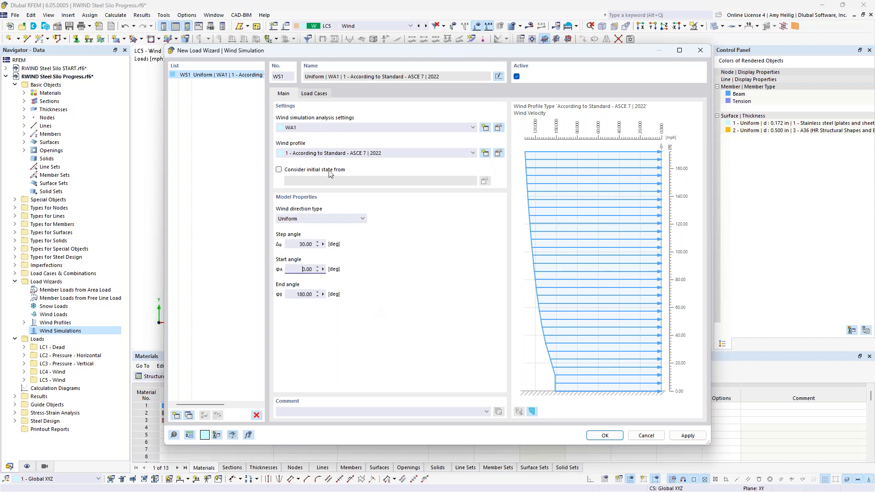
pyautogui.click(319, 95)
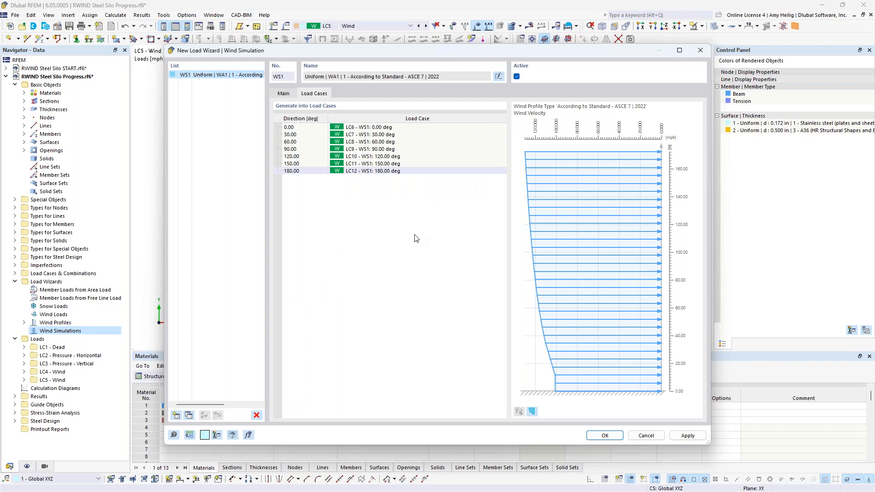
pyautogui.click(604, 436)
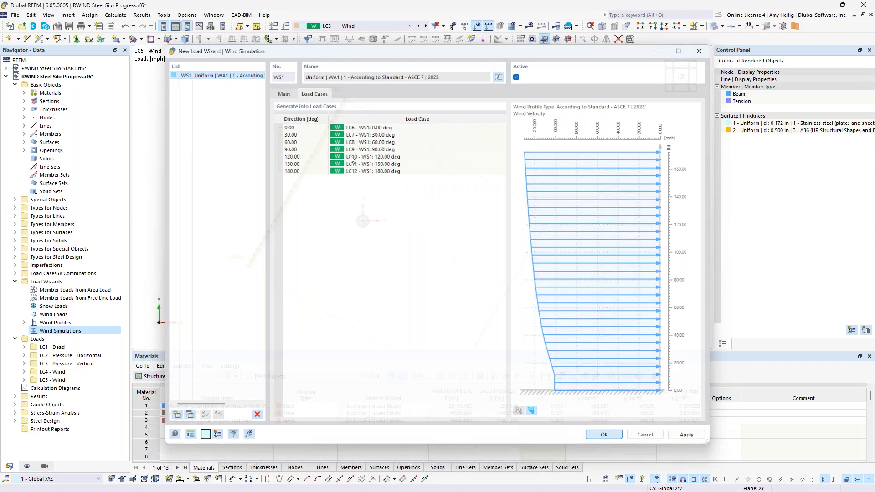
# Step: Step through the generated wind load cases from LC6 WS1: 0.00 deg to LC12 WS1: 180.00 deg
pyautogui.click(391, 26)
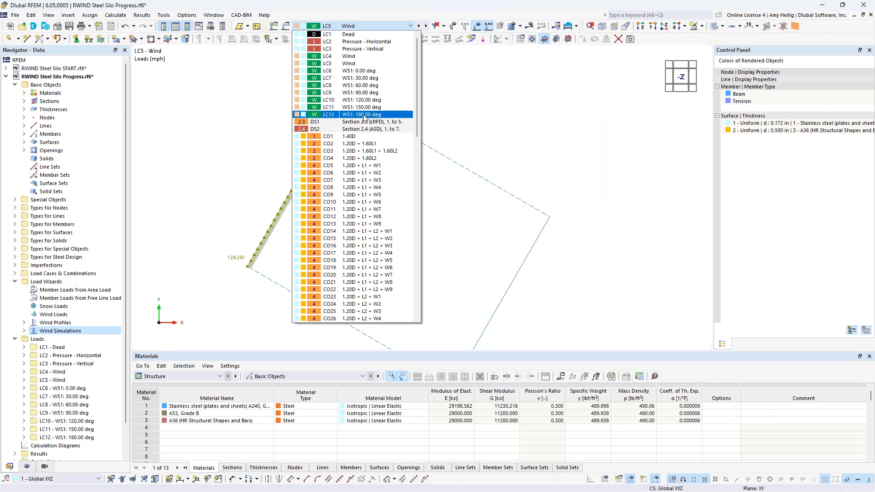
pyautogui.click(373, 71)
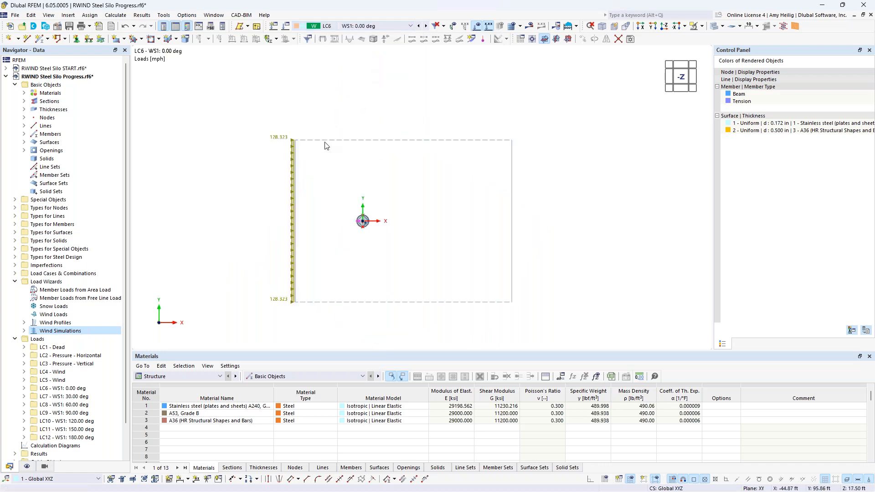
pyautogui.click(427, 27)
pyautogui.click(427, 27)
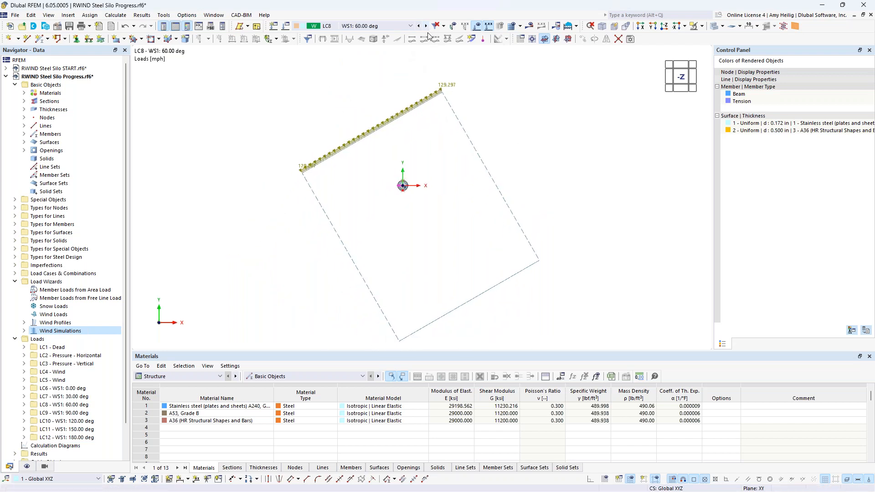
pyautogui.click(426, 27)
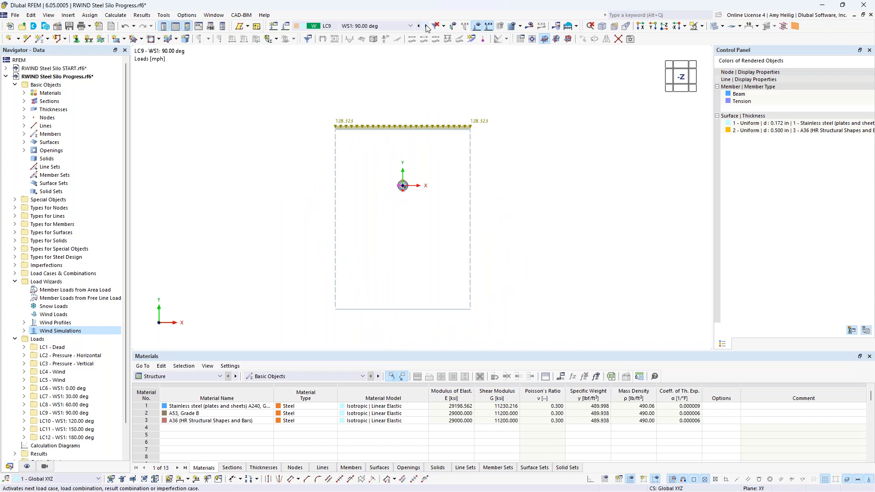
pyautogui.click(427, 27)
pyautogui.click(428, 27)
pyautogui.click(427, 26)
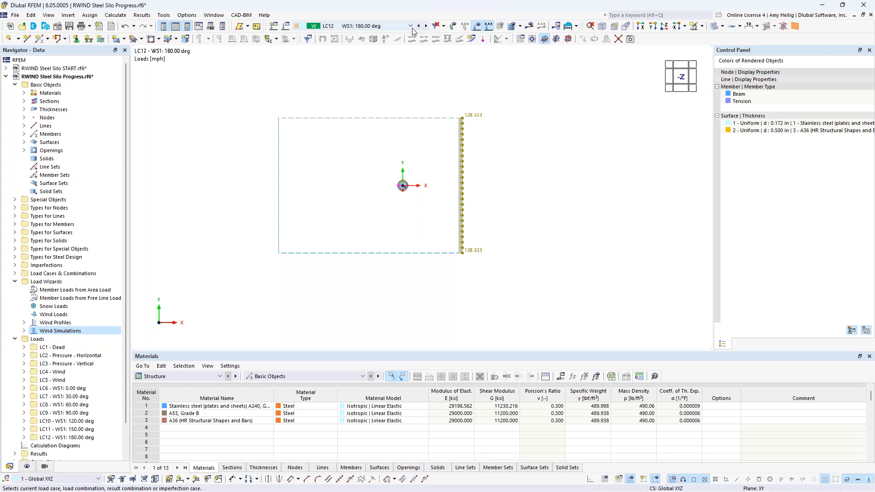
# Step: Switch back to load case LC4 Wind
pyautogui.click(410, 26)
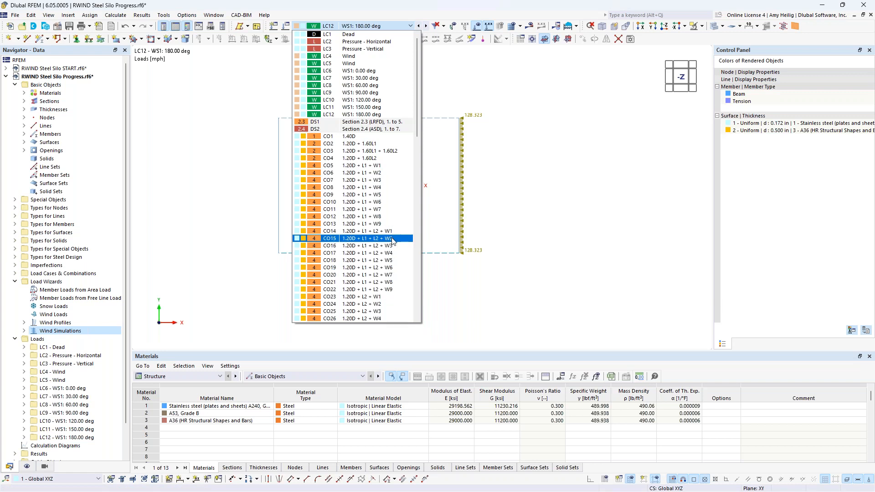
pyautogui.click(566, 233)
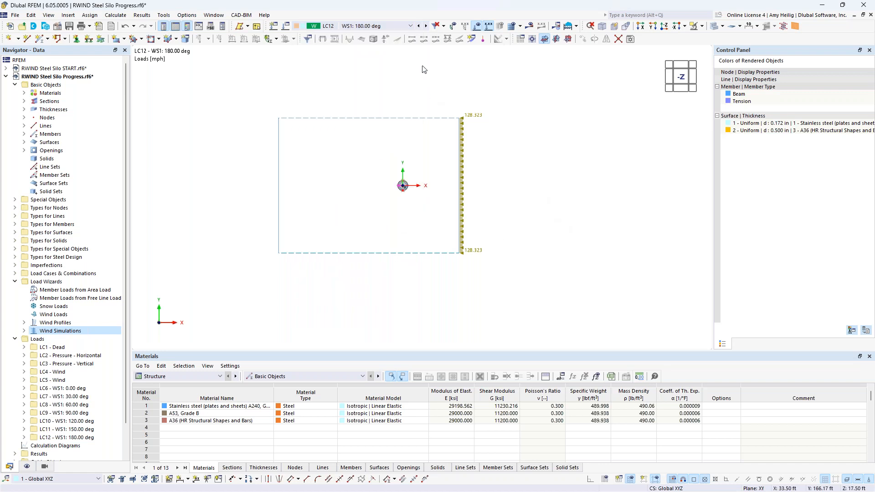
pyautogui.click(410, 26)
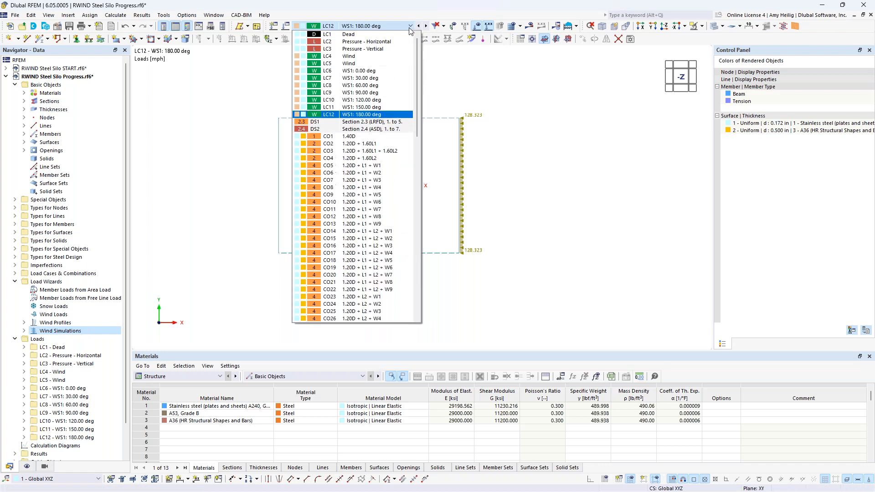
pyautogui.click(388, 57)
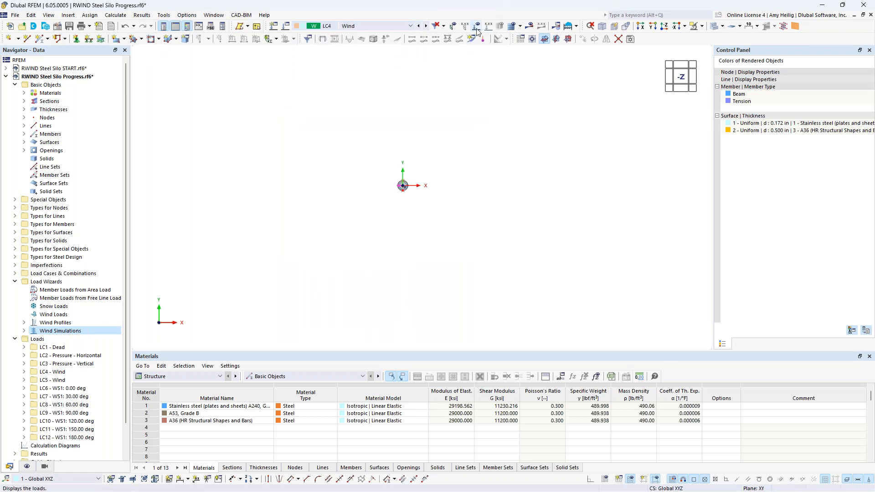
# Step: Import the Silo IFC.ifc model into the project and place it at a Y insertion coordinate of 14 ft
pyautogui.click(562, 27)
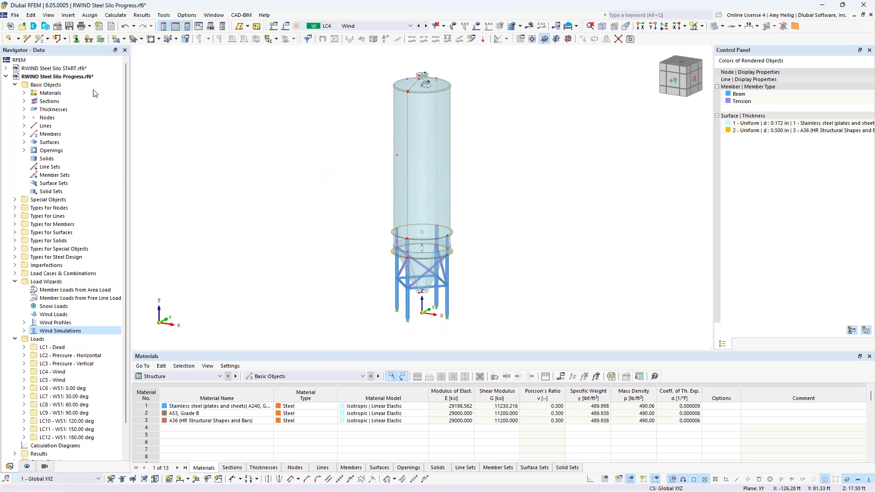
pyautogui.click(15, 15)
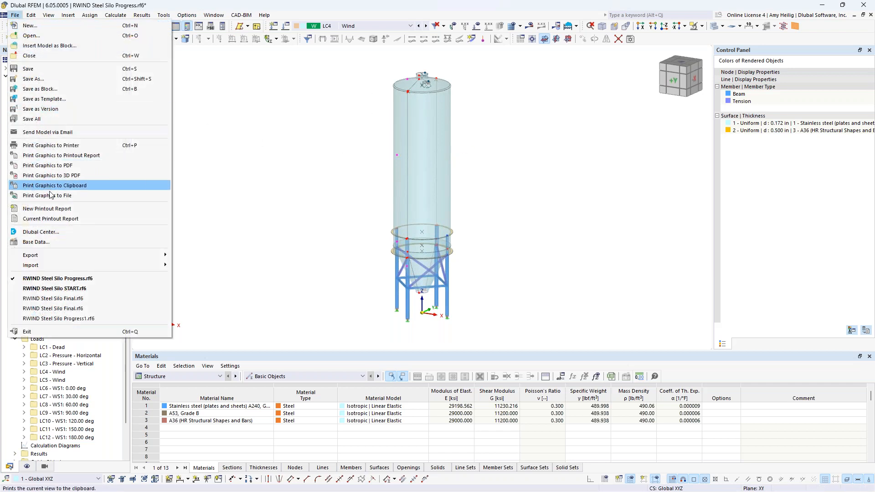
pyautogui.moveTo(62, 258)
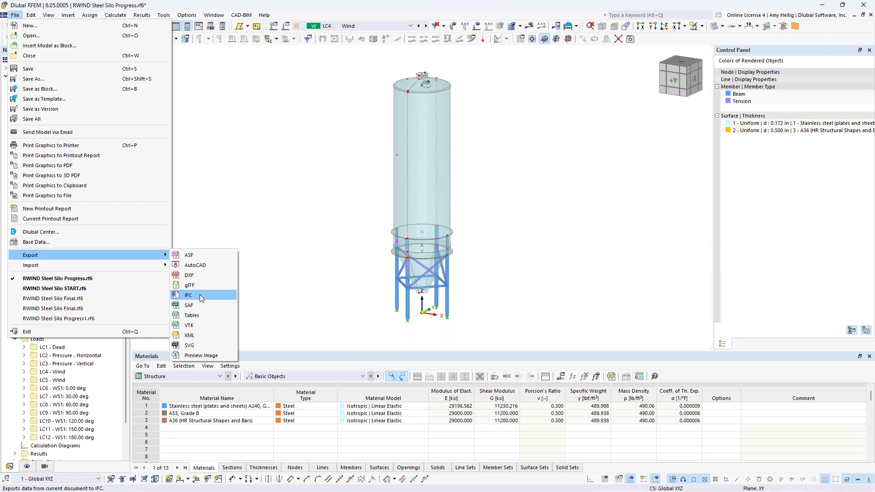
pyautogui.moveTo(133, 264)
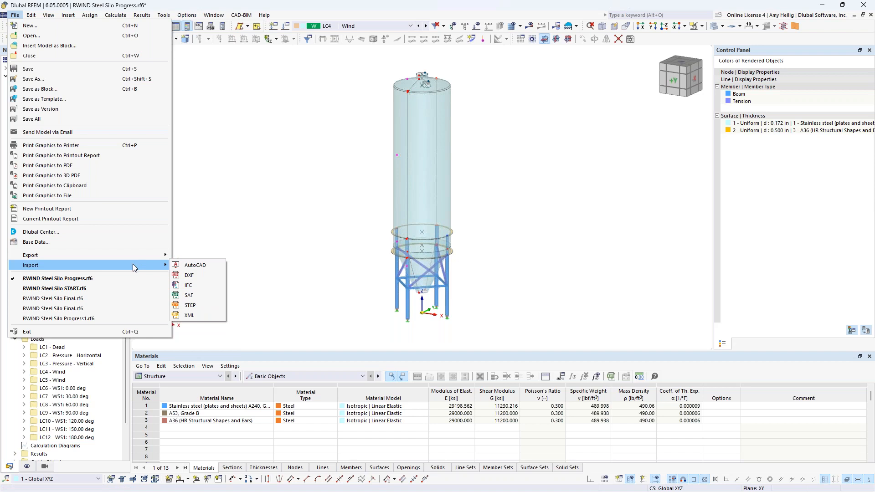
pyautogui.click(195, 285)
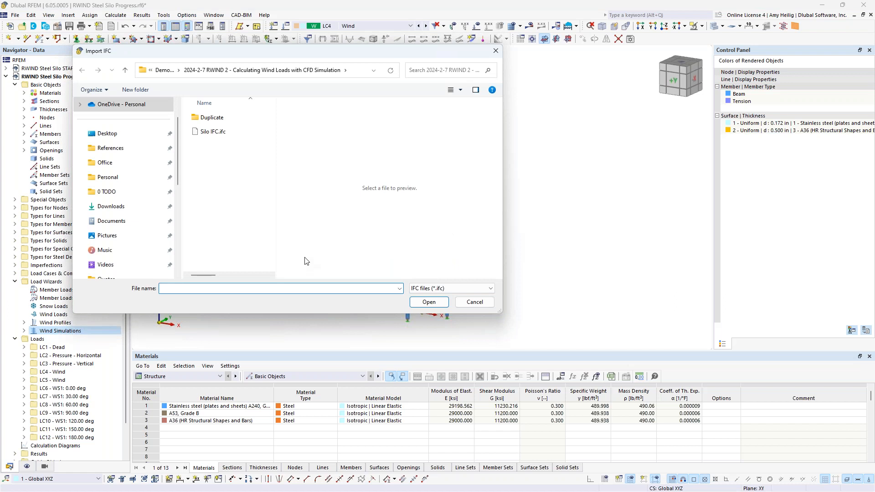
pyautogui.click(223, 133)
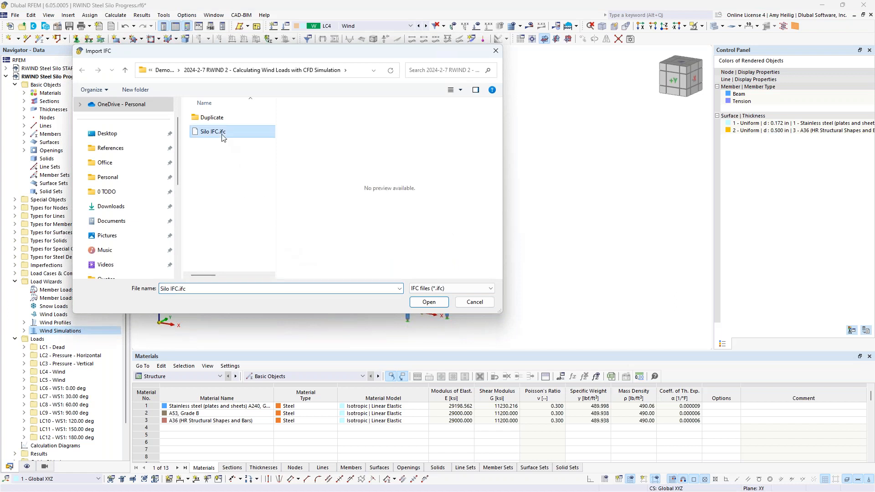
pyautogui.click(425, 303)
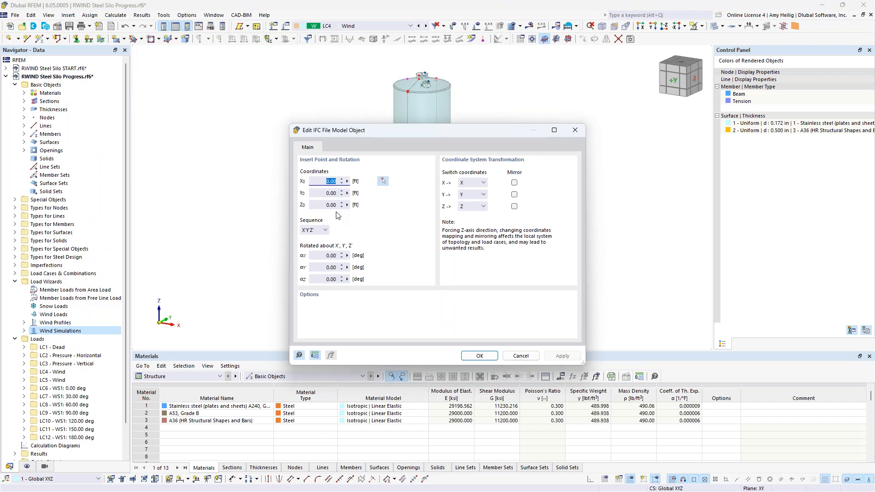
pyautogui.press('BackSpace')
pyautogui.press('Tab')
pyautogui.write('14')
pyautogui.press('Tab')
pyautogui.click(481, 355)
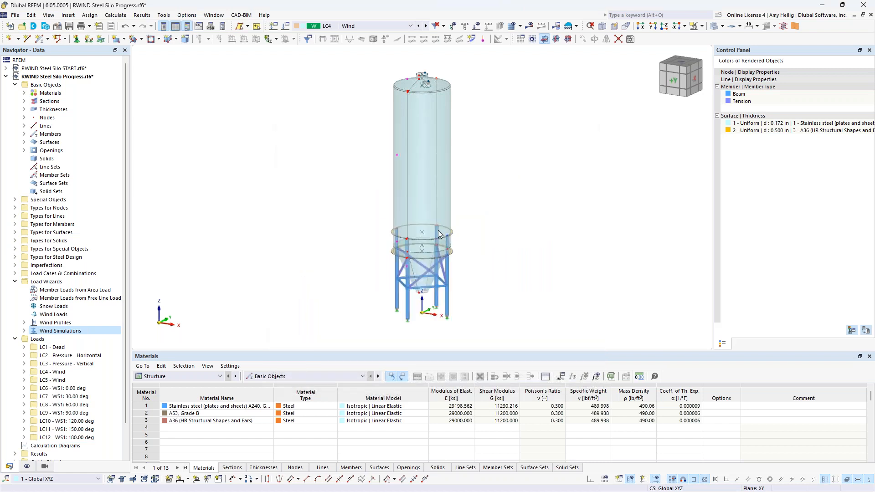
pyautogui.click(551, 403)
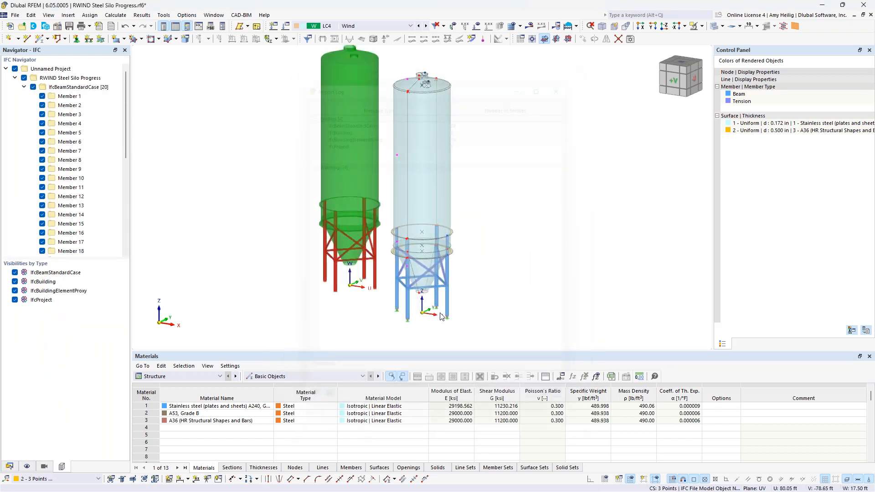
# Step: Examine the imported IFC silo object, its context options and its visibility in the IFC navigator
pyautogui.keyDown('ctrl'); pyautogui.moveTo(333, 301); pyautogui.dragTo(448, 297, button='middle'); pyautogui.keyUp('ctrl')
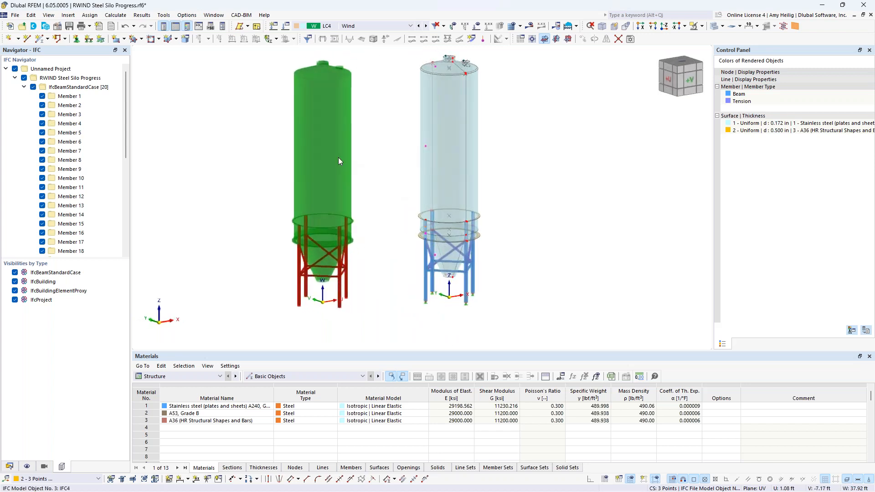
pyautogui.click(316, 140)
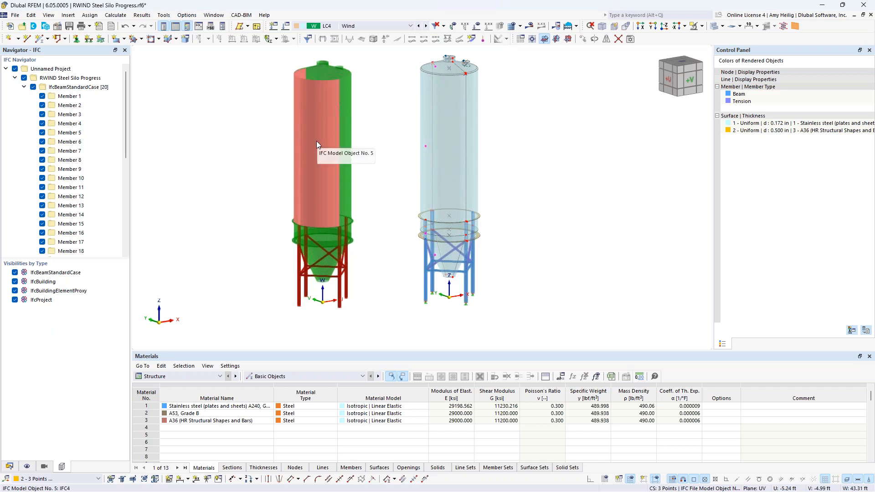
pyautogui.rightClick(317, 141)
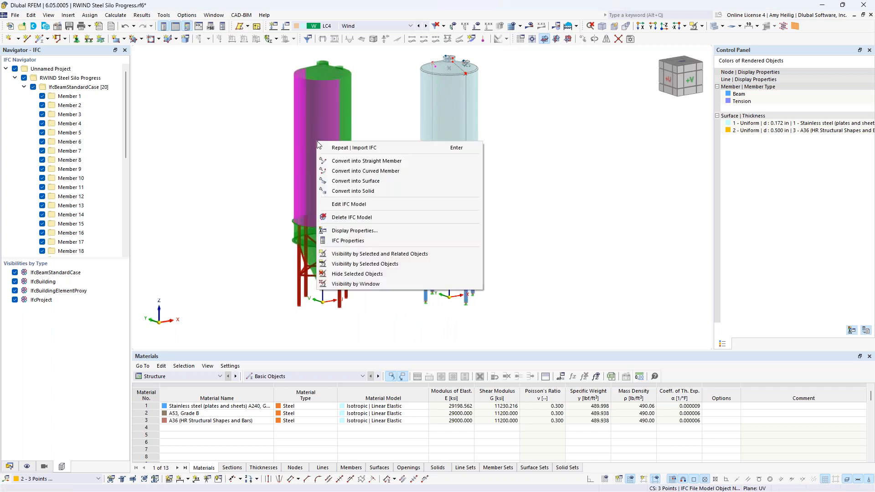
pyautogui.click(234, 177)
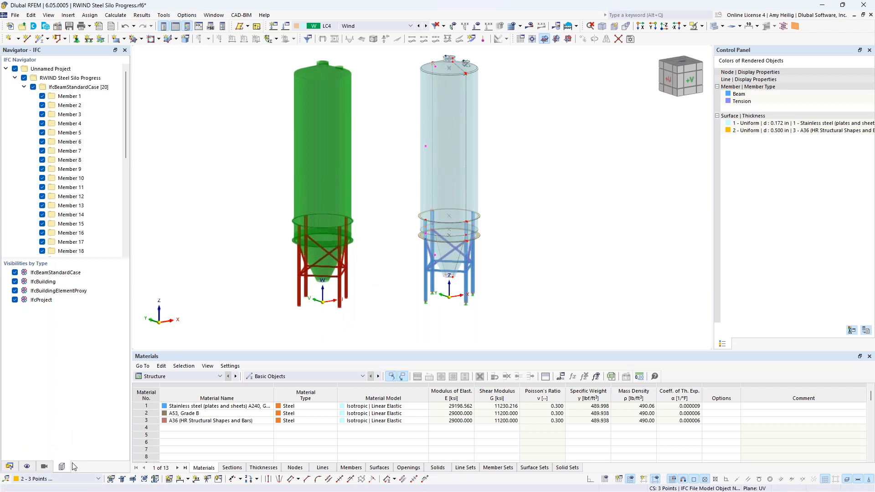
pyautogui.click(15, 69)
pyautogui.click(15, 68)
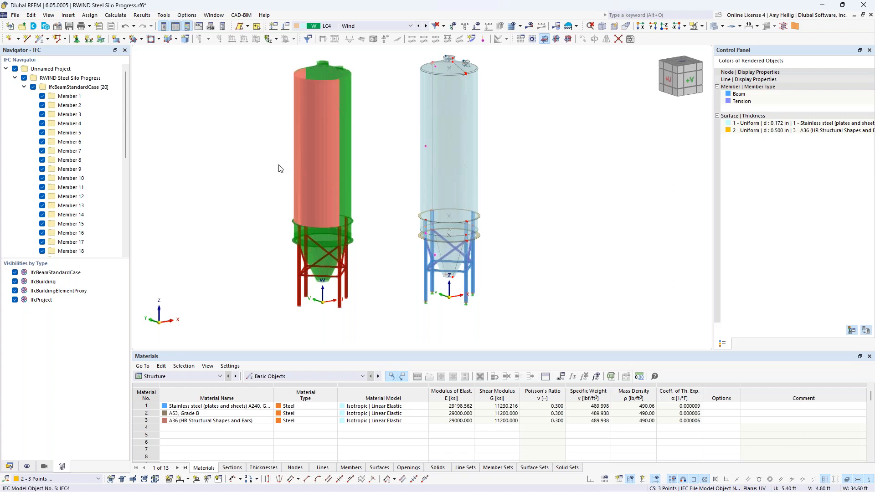
# Step: Import Silo IFC.ifc a second time and set its insertion coordinates to Y = -14 ft and Z = 0 ft
pyautogui.click(15, 14)
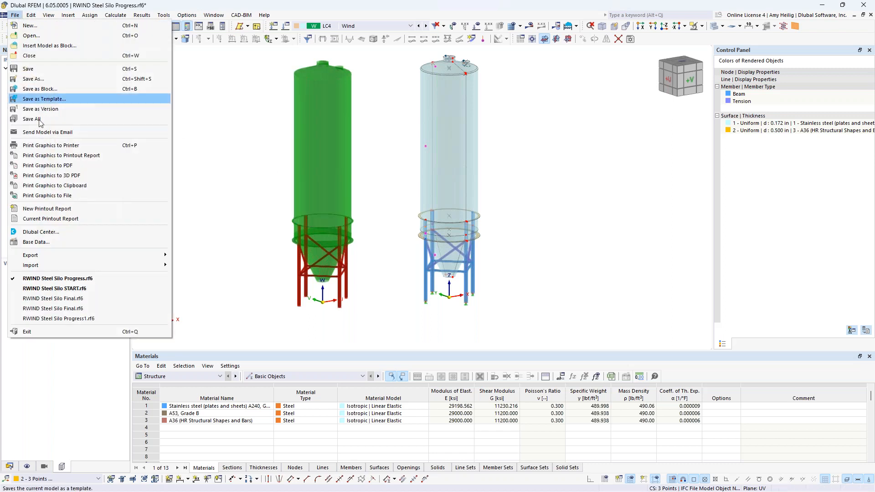
pyautogui.moveTo(51, 269)
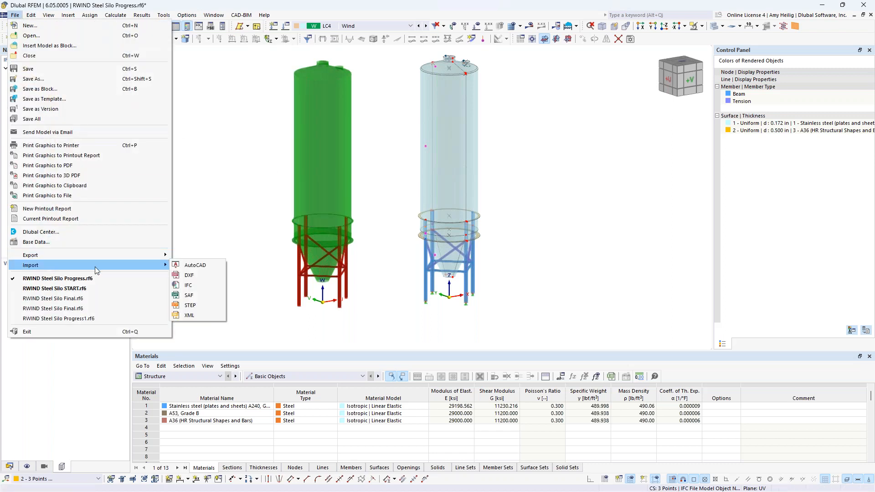
pyautogui.click(191, 285)
pyautogui.click(235, 133)
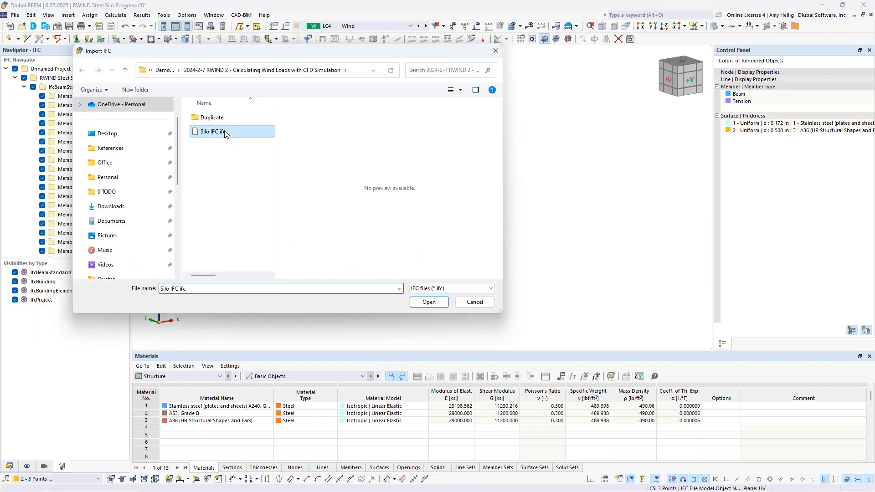
pyautogui.click(429, 302)
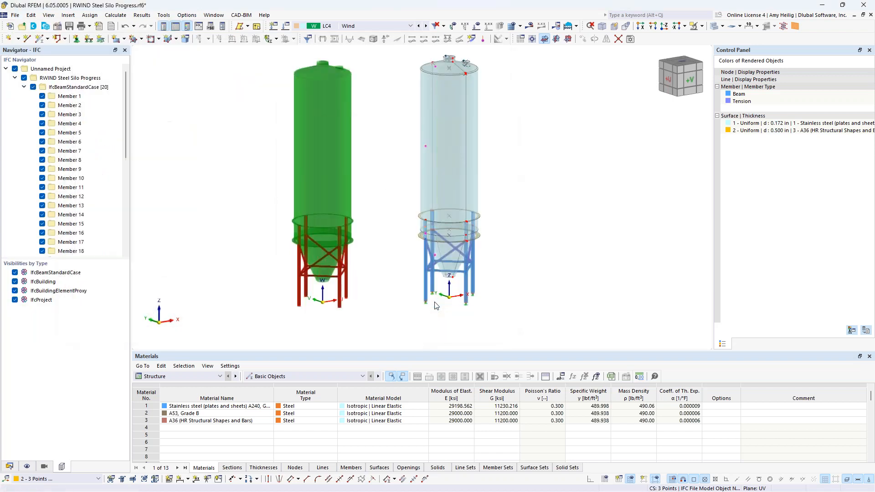
pyautogui.doubleClick(326, 181)
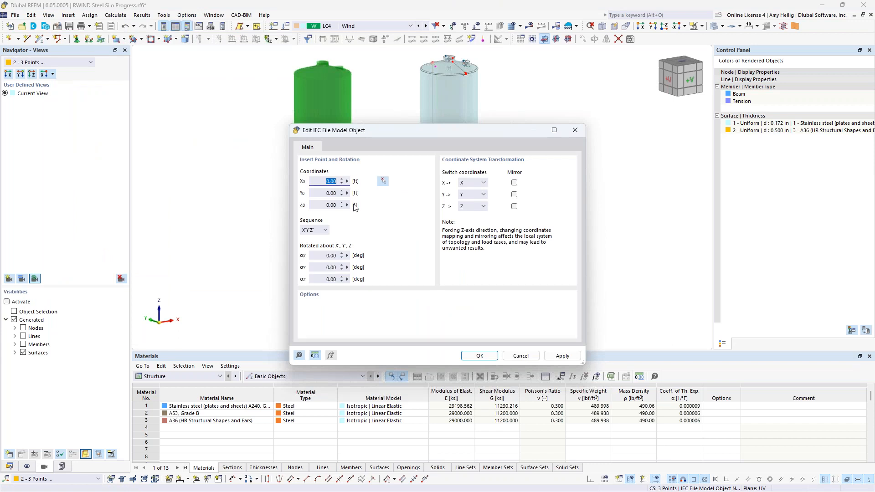
pyautogui.press('BackSpace')
pyautogui.press('Tab')
pyautogui.write('-14')
pyautogui.press('Tab')
pyautogui.write('0')
pyautogui.click(479, 356)
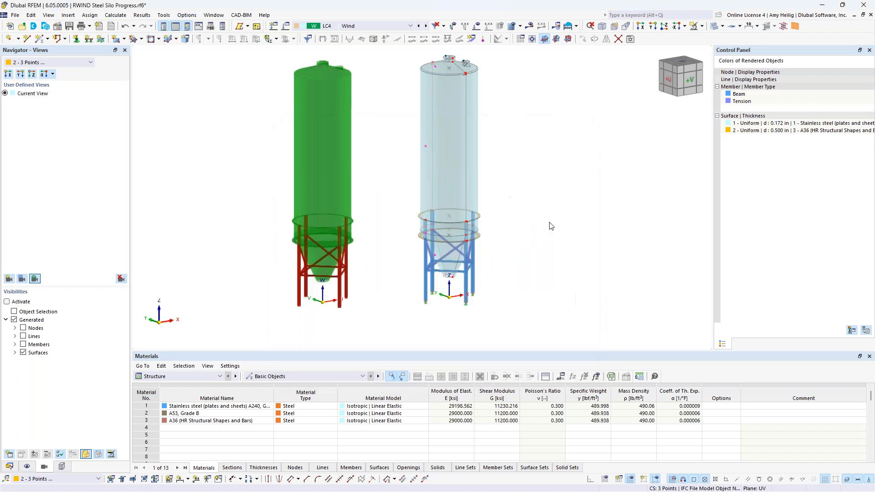
pyautogui.click(551, 399)
pyautogui.keyDown('ctrl'); pyautogui.moveTo(556, 230); pyautogui.dragTo(535, 243, button='middle'); pyautogui.keyUp('ctrl')
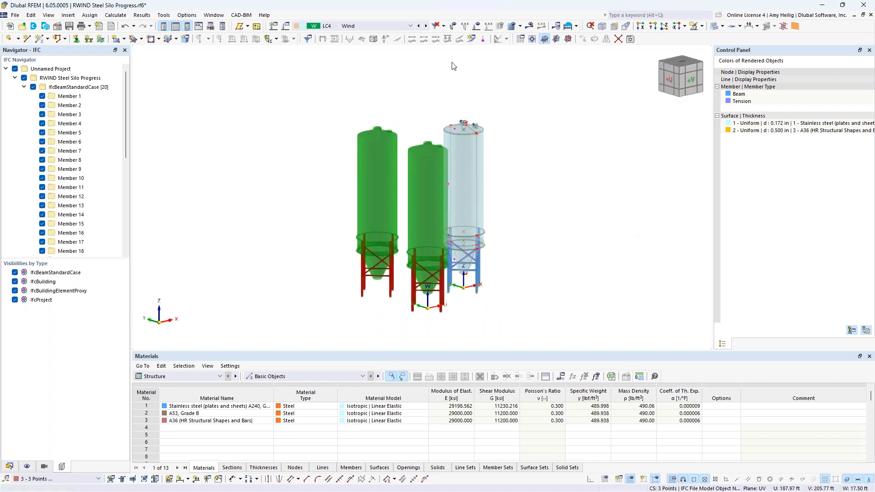
# Step: Display the LC4 wind profile loads around the silos to check their extent, then hide them again
pyautogui.click(488, 26)
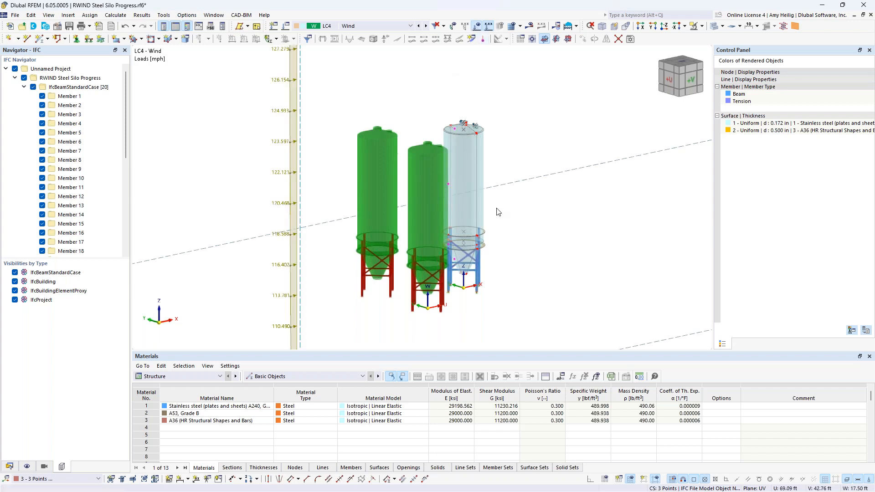
pyautogui.scroll(-4, 497, 212)
pyautogui.moveTo(555, 232)
pyautogui.keyDown('ctrl'); pyautogui.mouseDown(button='middle')
pyautogui.moveTo(559, 226)
pyautogui.moveTo(464, 233)
pyautogui.moveTo(543, 238)
pyautogui.mouseUp(button='middle'); pyautogui.keyUp('ctrl')
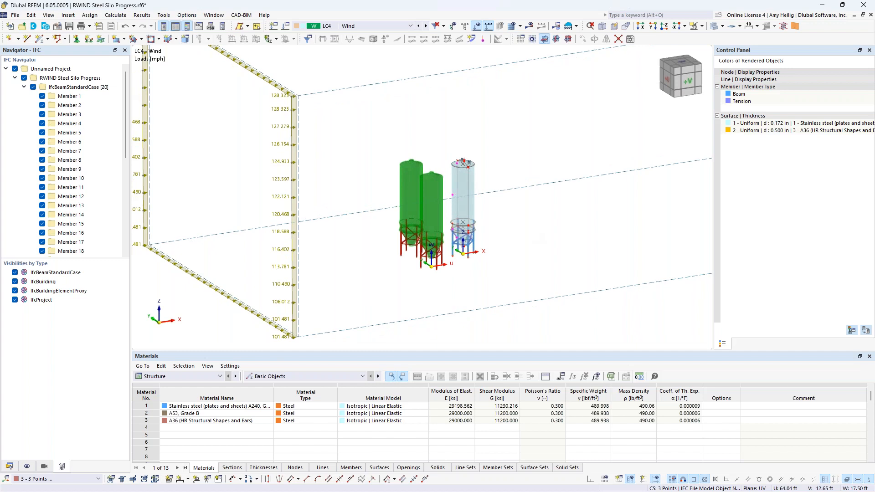
pyautogui.click(477, 27)
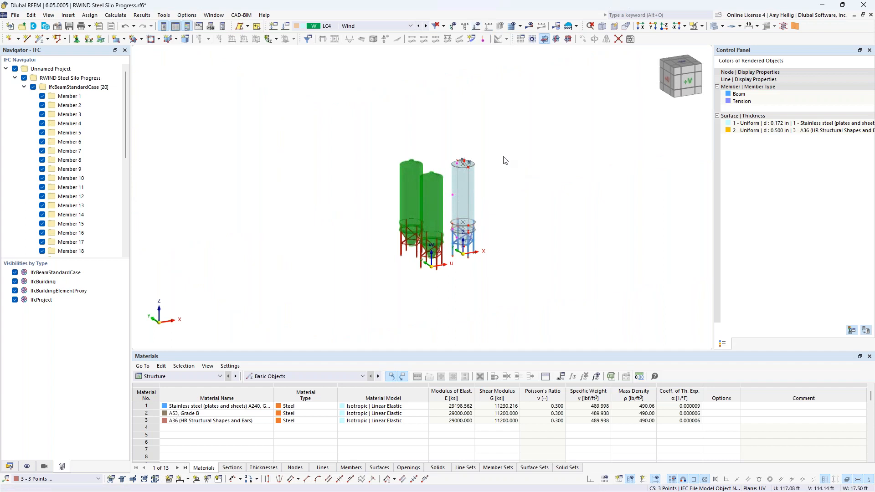
# Step: In the wind simulation mesh settings, enable the surrounding model using all IFC objects
pyautogui.click(115, 15)
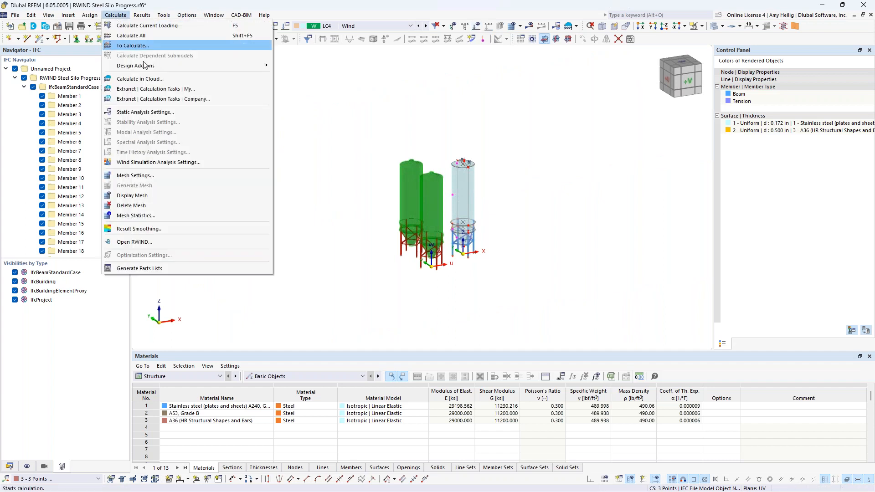
pyautogui.click(158, 180)
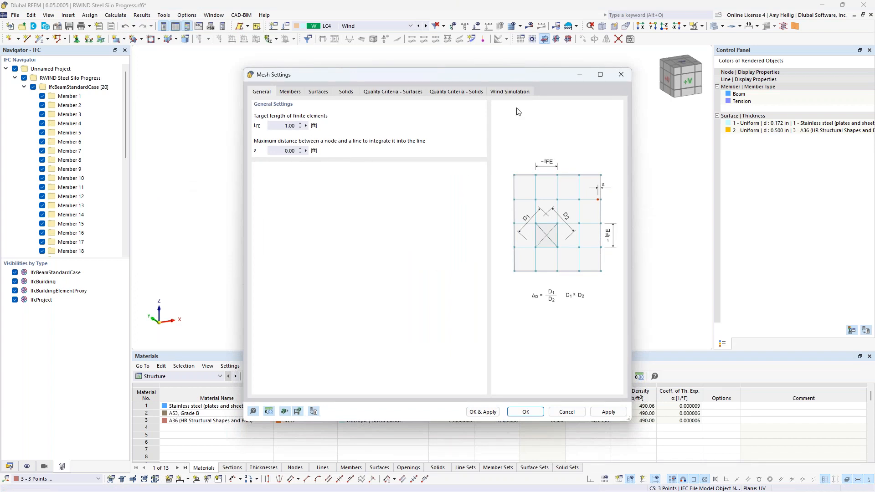
pyautogui.click(513, 93)
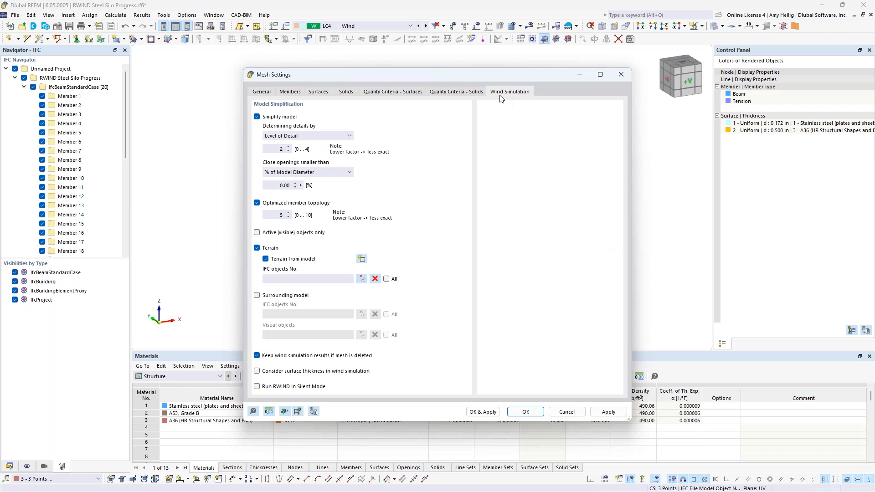
pyautogui.click(257, 296)
pyautogui.click(386, 315)
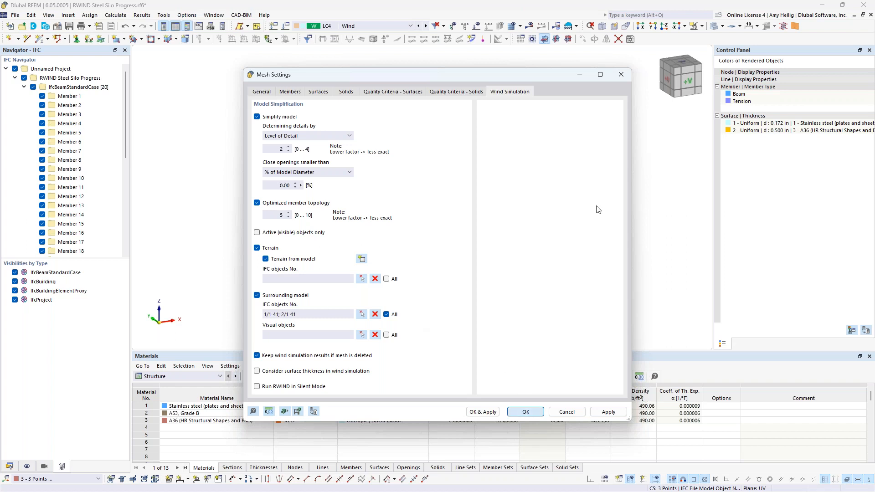
pyautogui.press('Return')
# Step: Hide the imported IFC surrounding silos in the view
pyautogui.scroll(3, 478, 254)
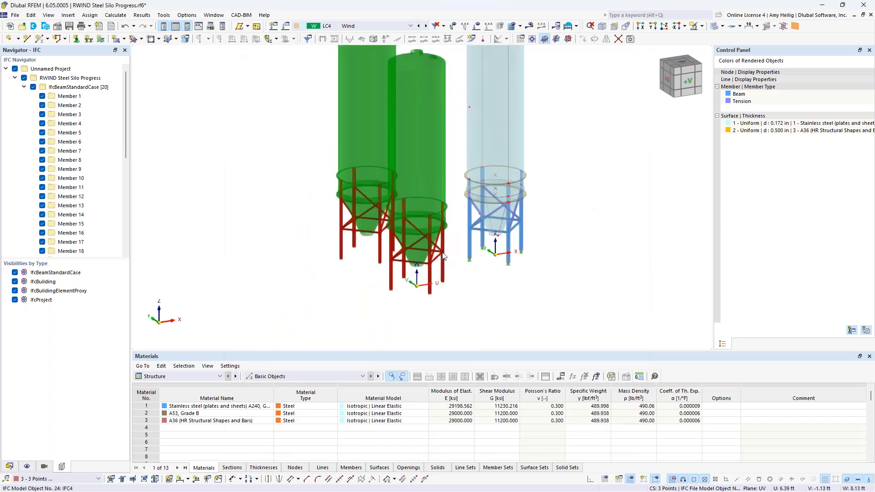
pyautogui.moveTo(472, 249); pyautogui.dragTo(457, 283, button='middle')
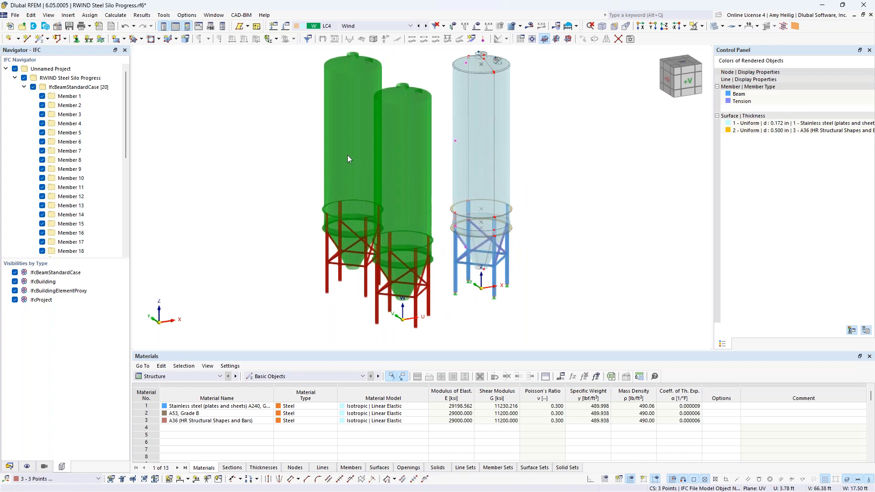
pyautogui.moveTo(268, 195); pyautogui.dragTo(240, 197, button='middle')
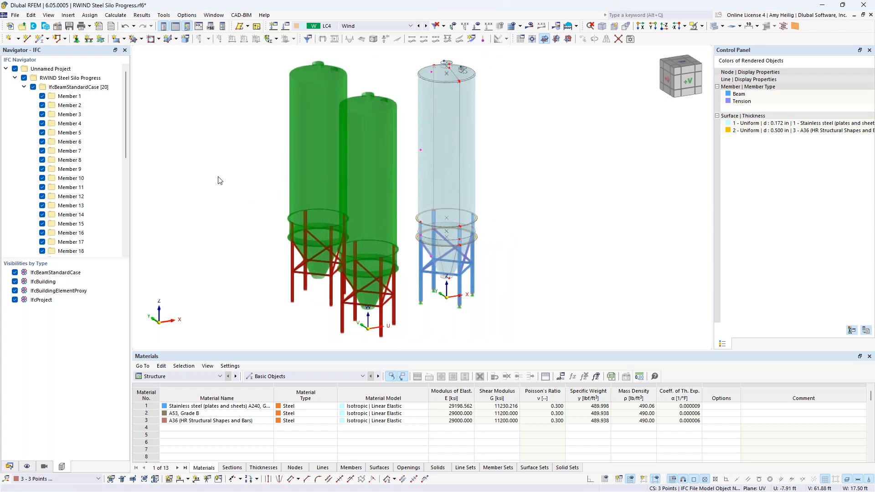
pyautogui.click(15, 69)
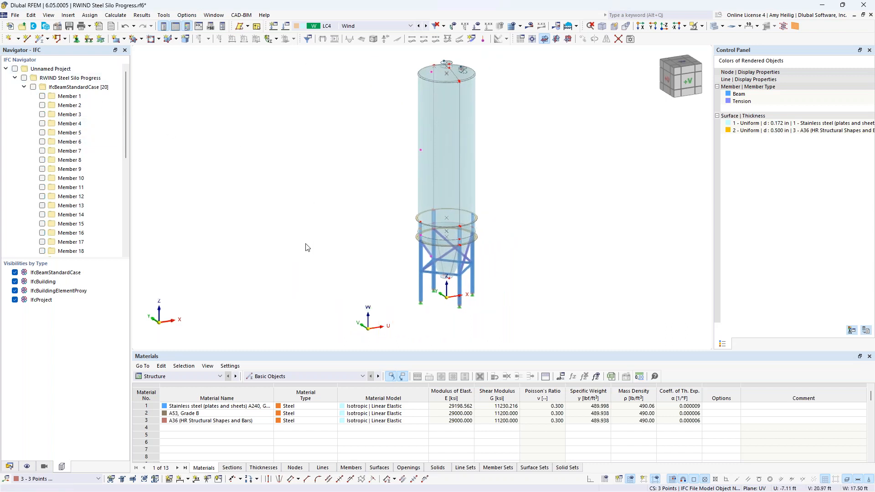
pyautogui.moveTo(360, 250); pyautogui.dragTo(317, 235, button='middle')
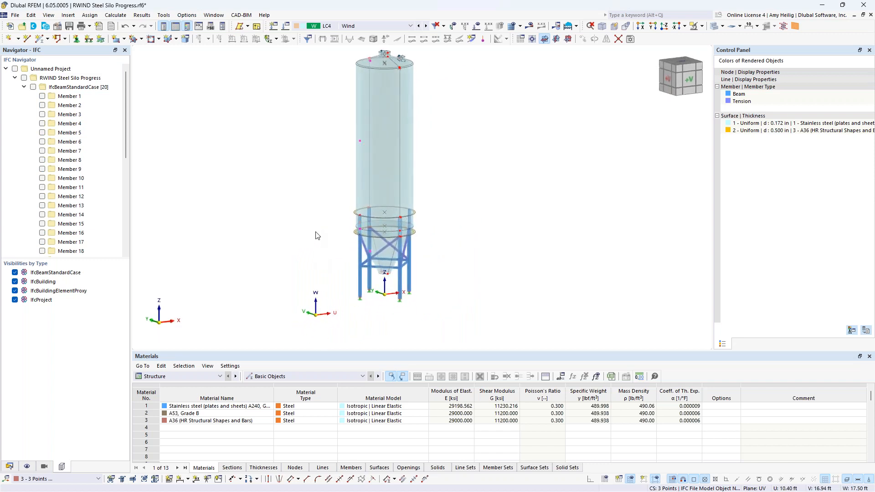
# Step: In the LC4 wind load case, enable defining experimental data from a wind tunnel and confirm
pyautogui.click(9, 467)
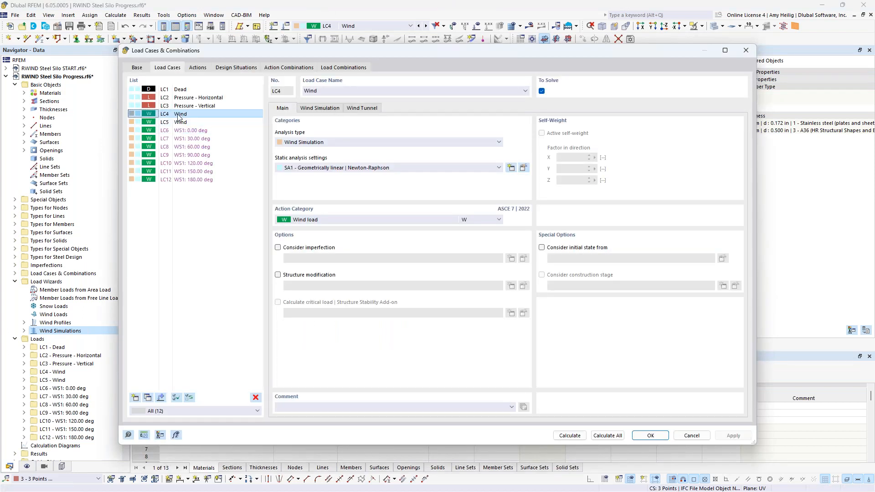
pyautogui.click(314, 109)
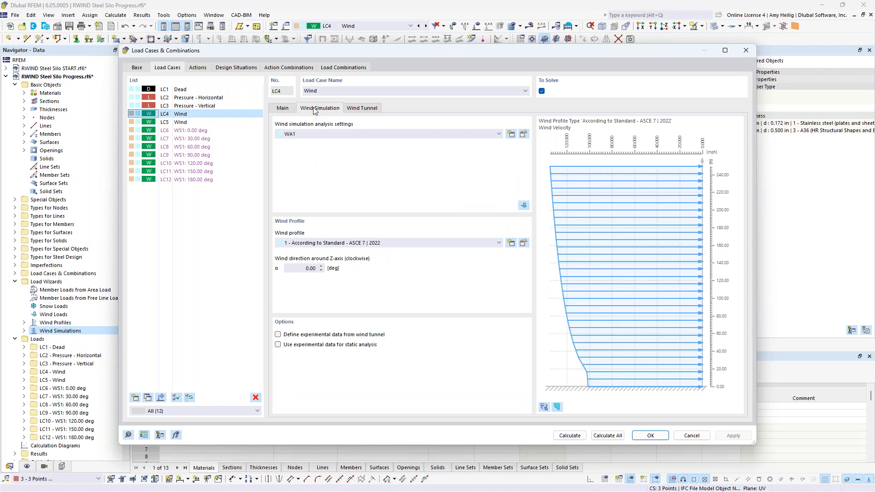
pyautogui.click(278, 335)
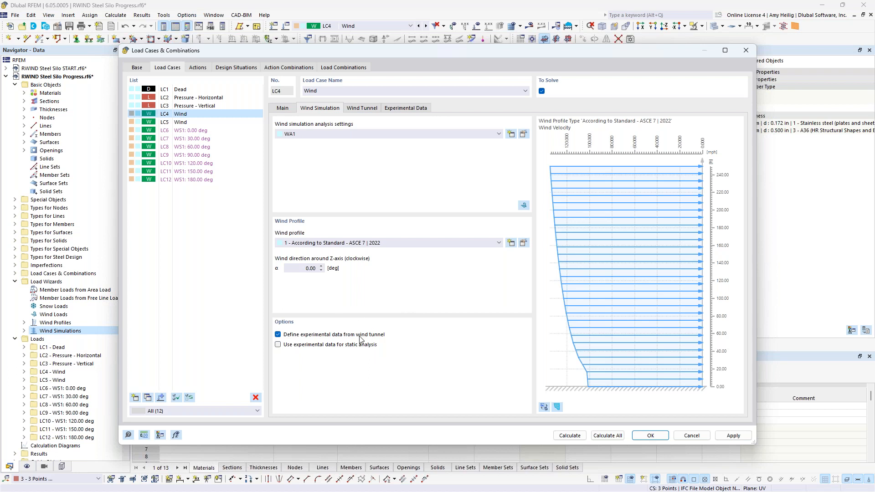
pyautogui.click(406, 109)
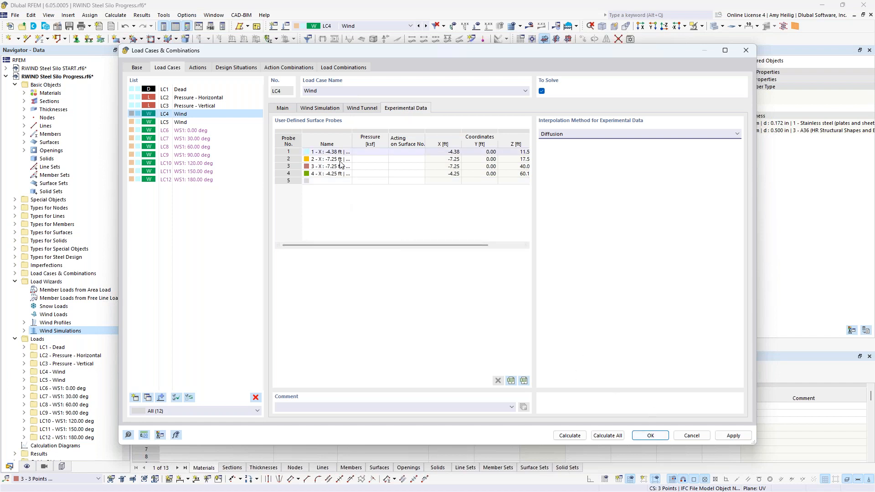
pyautogui.click(644, 435)
# Step: Examine the silo's shell, legs and bracing closely in the view
pyautogui.click(16, 282)
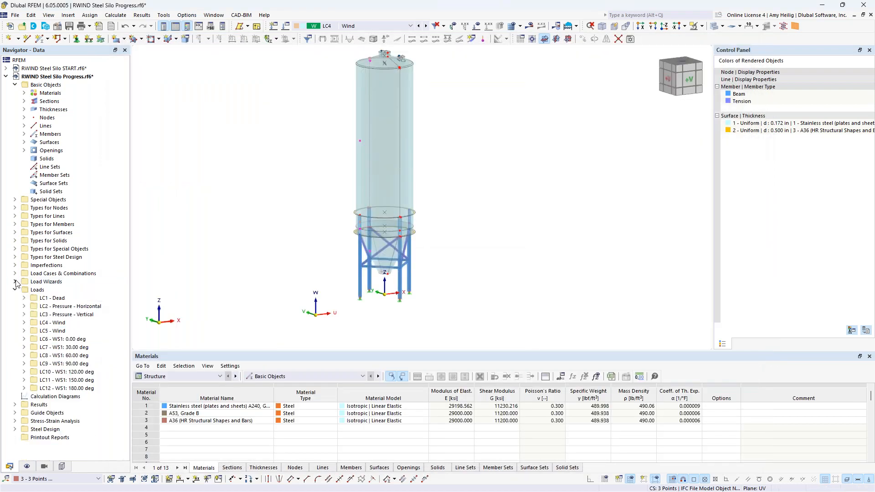
pyautogui.click(15, 233)
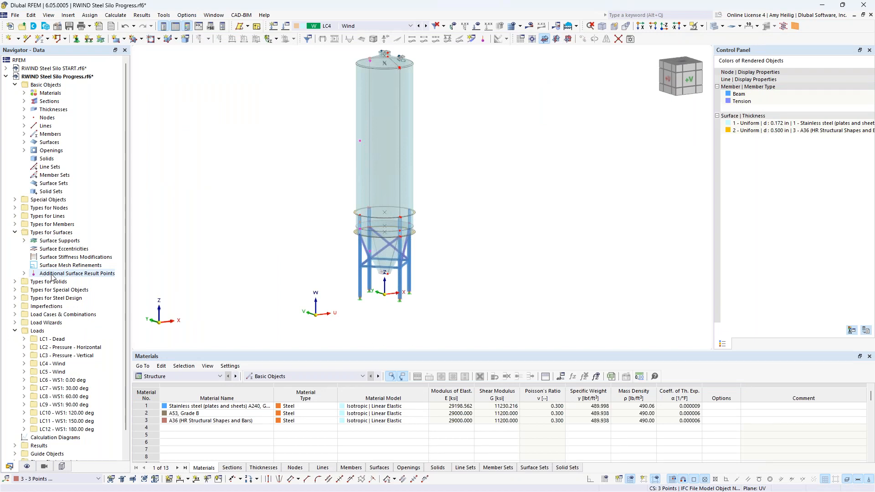
pyautogui.moveTo(290, 261); pyautogui.dragTo(316, 276, button='middle')
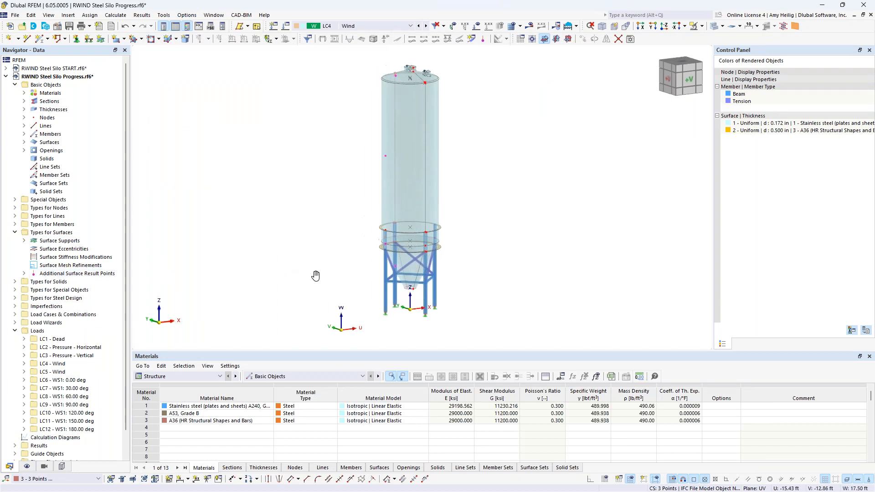
pyautogui.scroll(2, 359, 287)
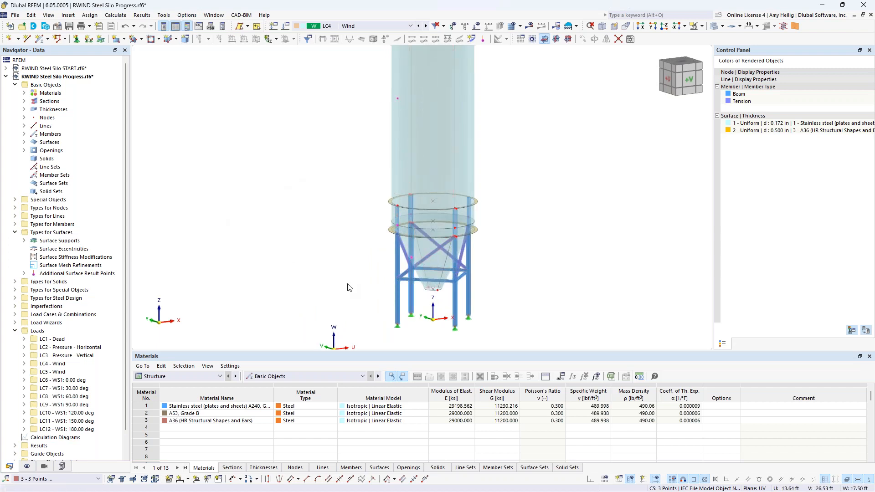
pyautogui.scroll(4, 355, 266)
pyautogui.scroll(1, 355, 263)
pyautogui.moveTo(363, 252); pyautogui.dragTo(238, 233, button='middle')
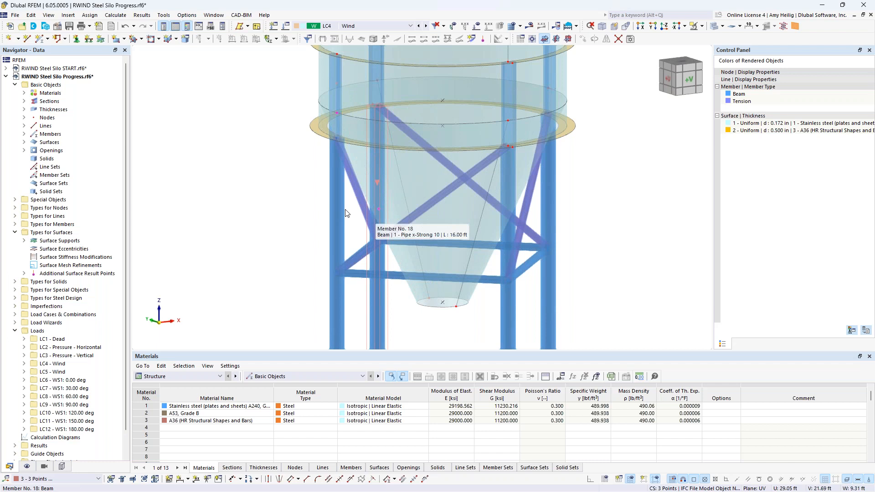
pyautogui.moveTo(276, 174); pyautogui.dragTo(295, 272, button='middle')
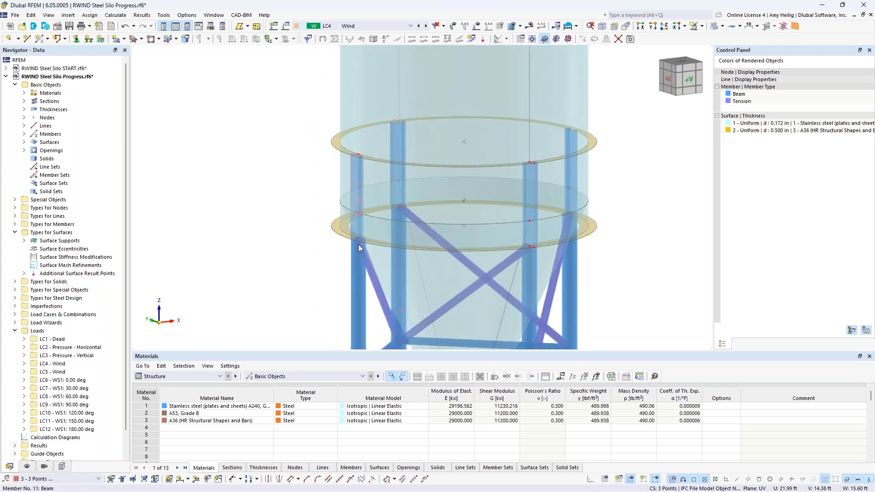
pyautogui.scroll(-4, 296, 139)
pyautogui.moveTo(297, 139); pyautogui.dragTo(304, 303, button='middle')
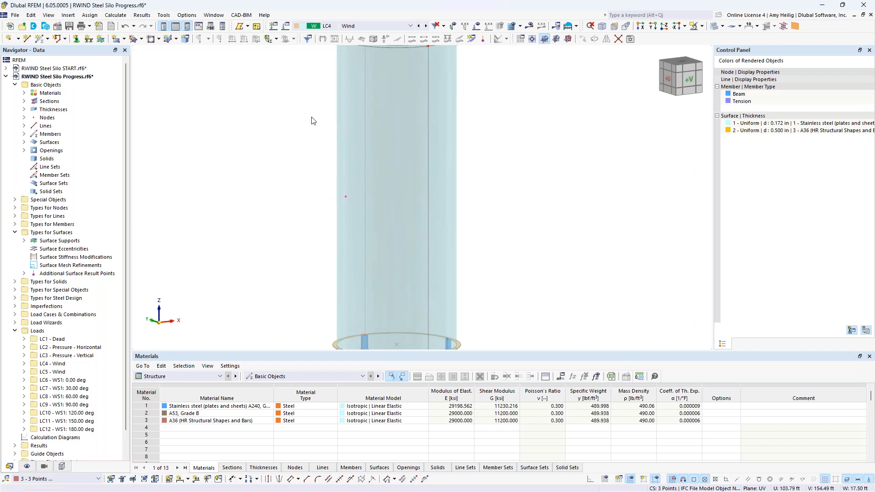
pyautogui.moveTo(311, 117); pyautogui.dragTo(306, 248, button='middle')
pyautogui.click(360, 163)
pyautogui.scroll(-5, 530, 172)
pyautogui.moveTo(529, 172); pyautogui.dragTo(478, 179, button='middle')
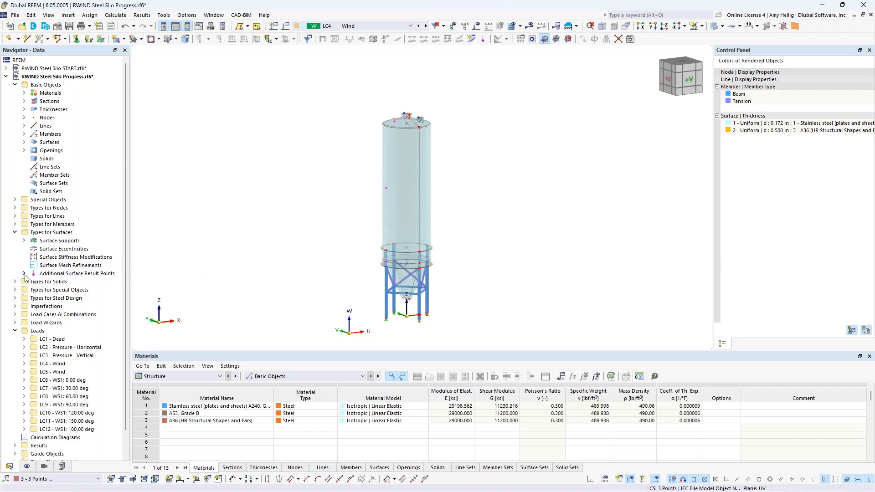
# Step: Open the additional surface result points for editing and review the coordinates of probes 1 and 3
pyautogui.doubleClick(78, 273)
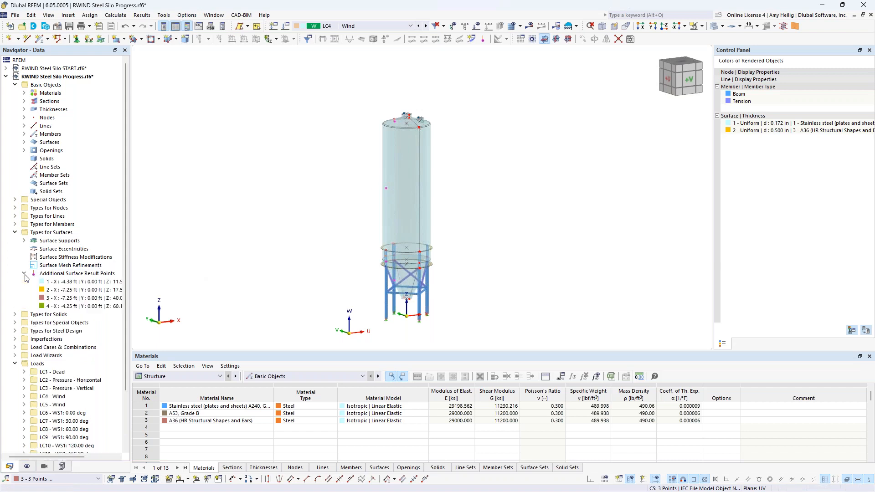
pyautogui.click(81, 274)
pyautogui.rightClick(81, 276)
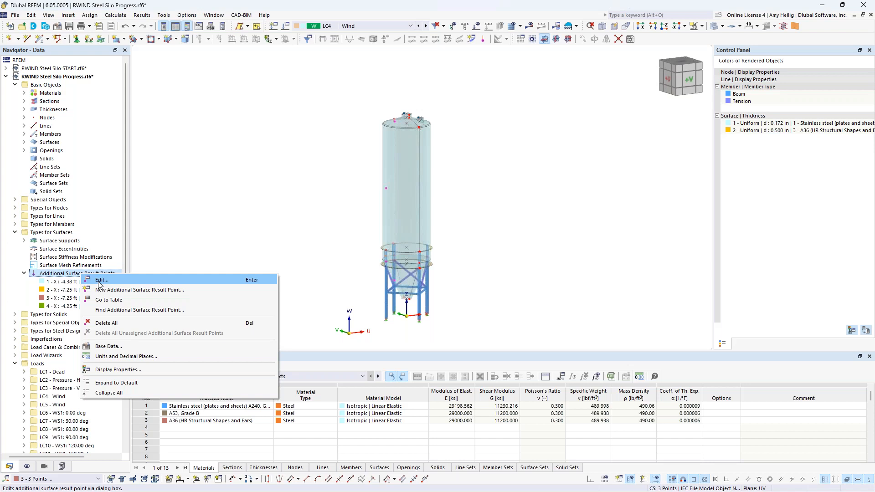
pyautogui.click(100, 281)
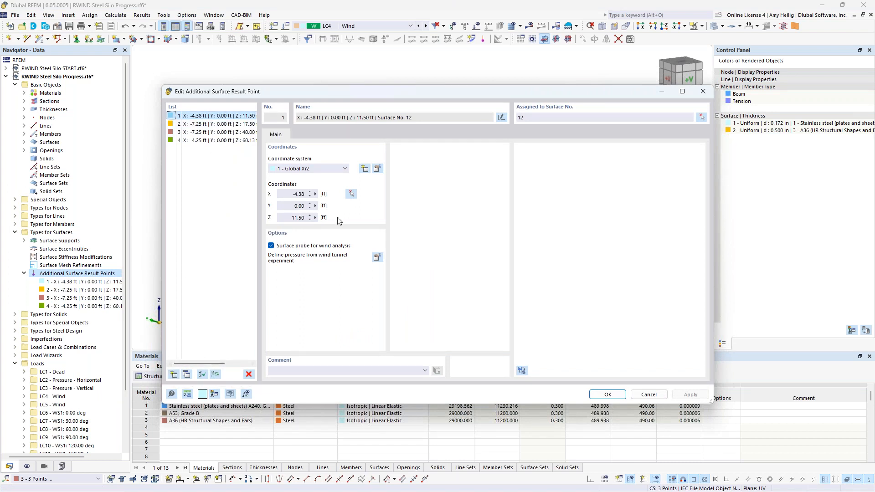
pyautogui.moveTo(382, 90); pyautogui.dragTo(355, 287)
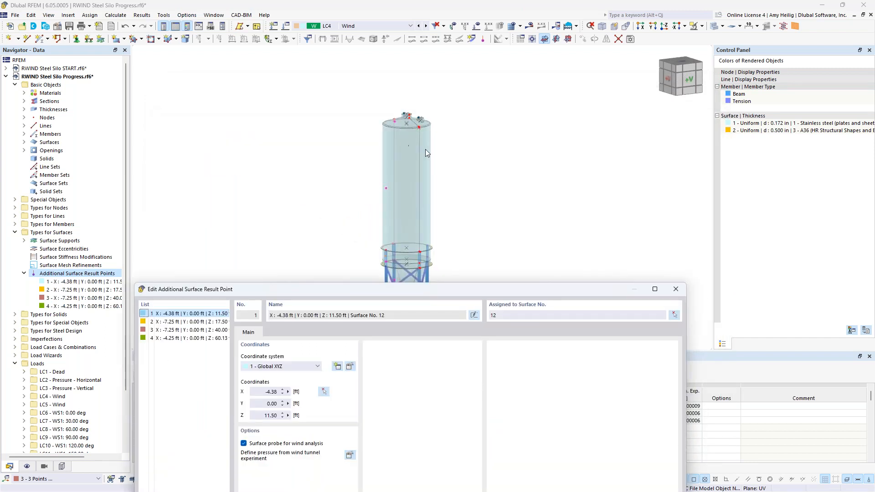
pyautogui.moveTo(430, 291); pyautogui.dragTo(462, 103)
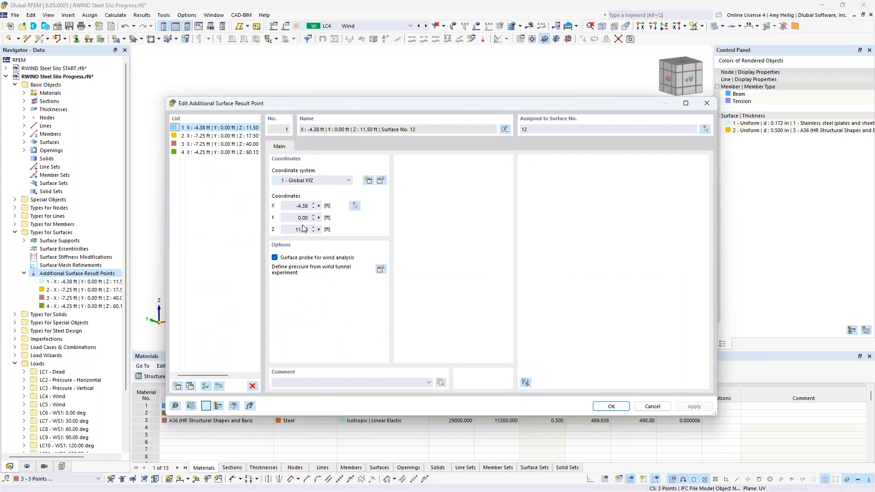
pyautogui.click(219, 144)
pyautogui.click(357, 205)
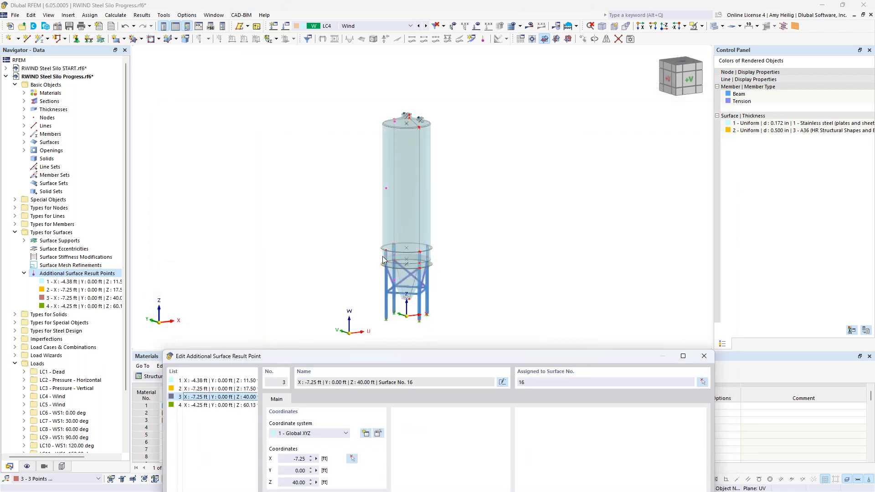
pyautogui.click(409, 355)
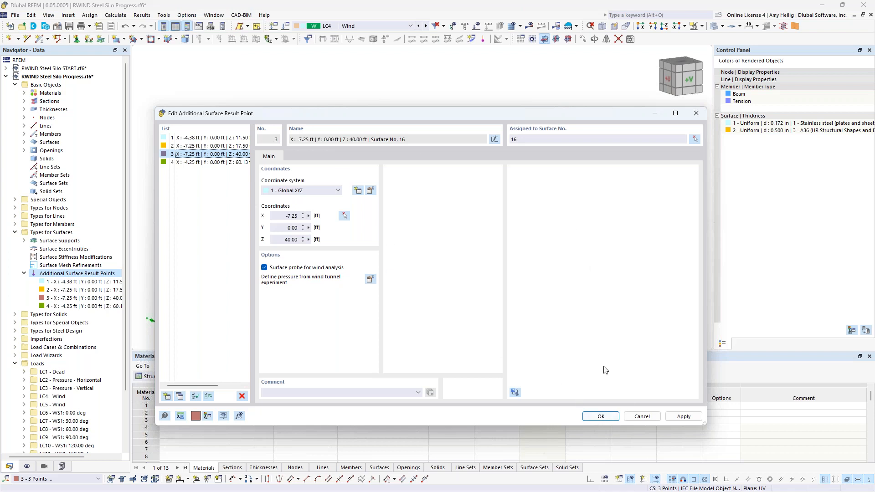
pyautogui.click(600, 417)
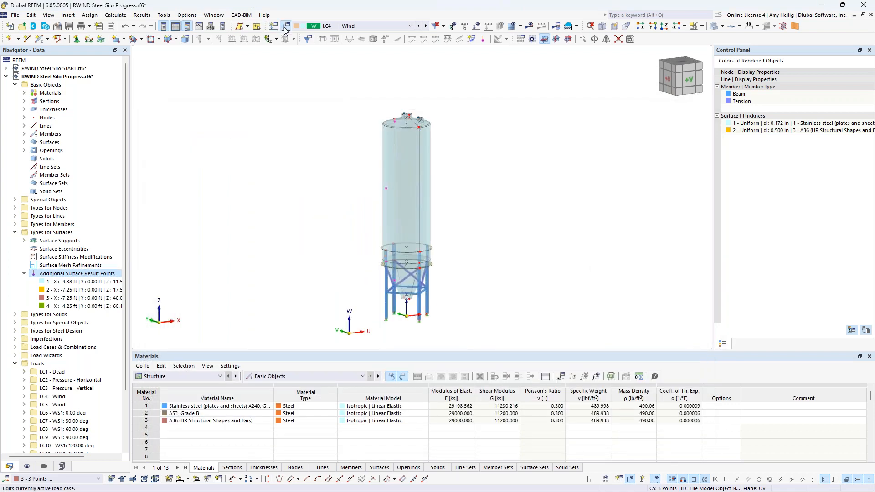
# Step: In LC4's experimental data, enter probe pressures of 0.010, 0.040, 0.040 and -0.005 ksf for probes 1 to 4
pyautogui.click(286, 26)
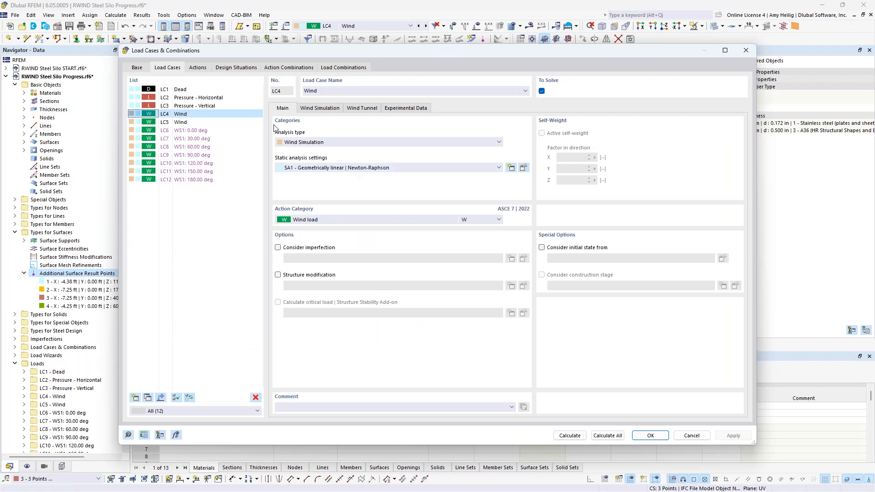
pyautogui.click(397, 109)
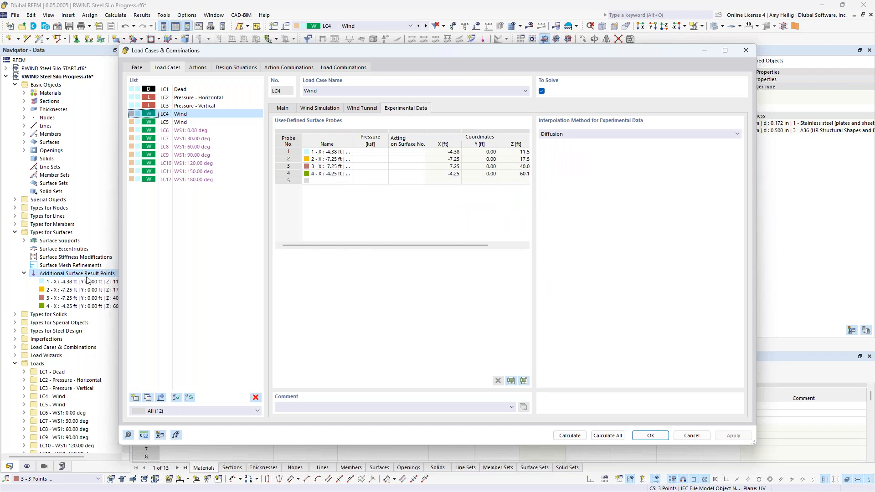
pyautogui.click(368, 151)
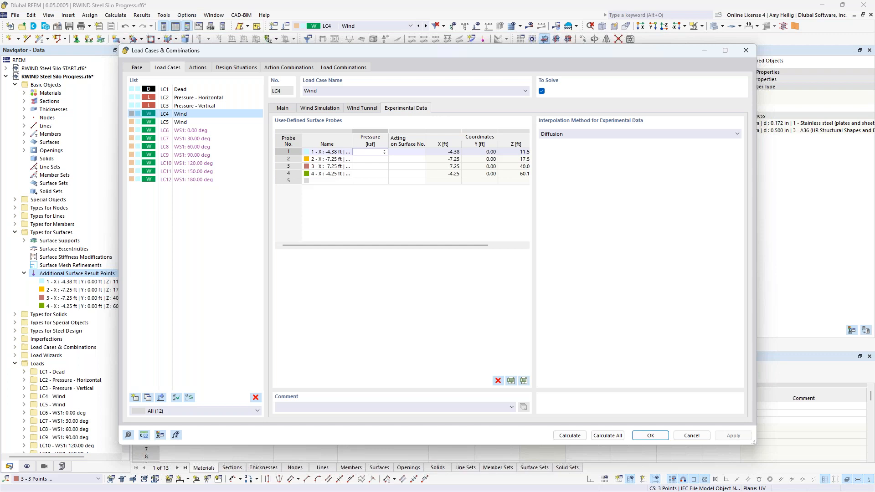
pyautogui.write('0.01')
pyautogui.click(373, 181)
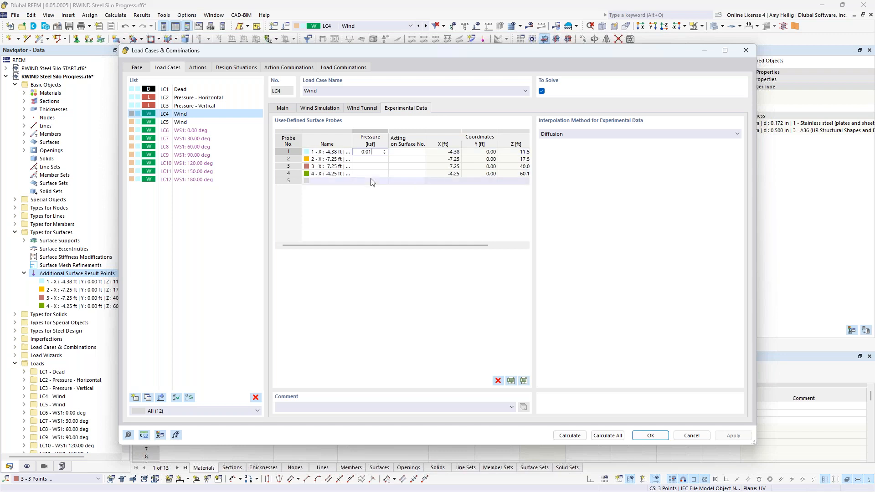
pyautogui.click(370, 159)
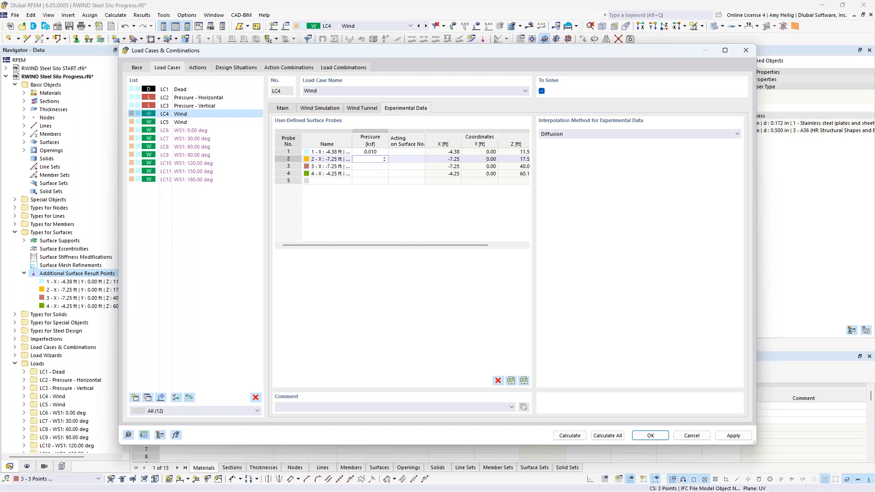
pyautogui.write('0.04')
pyautogui.press('Return')
pyautogui.write('0.04')
pyautogui.press('Return')
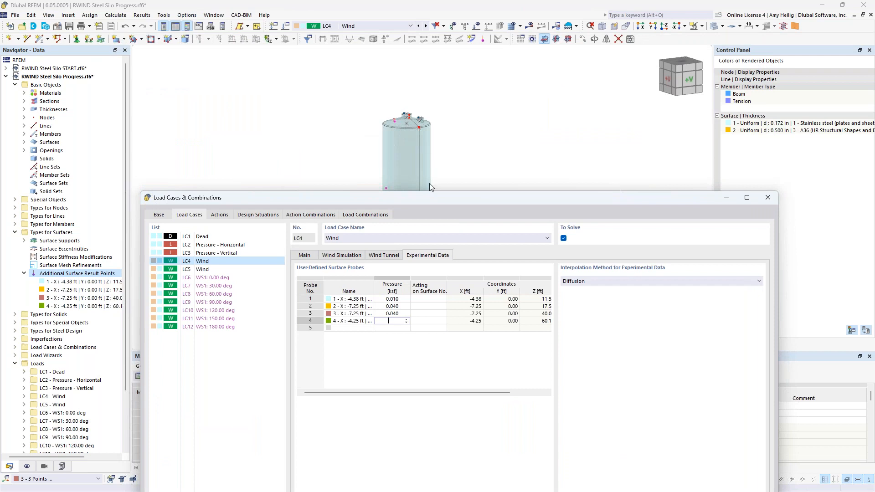
pyautogui.moveTo(431, 198); pyautogui.dragTo(434, 81)
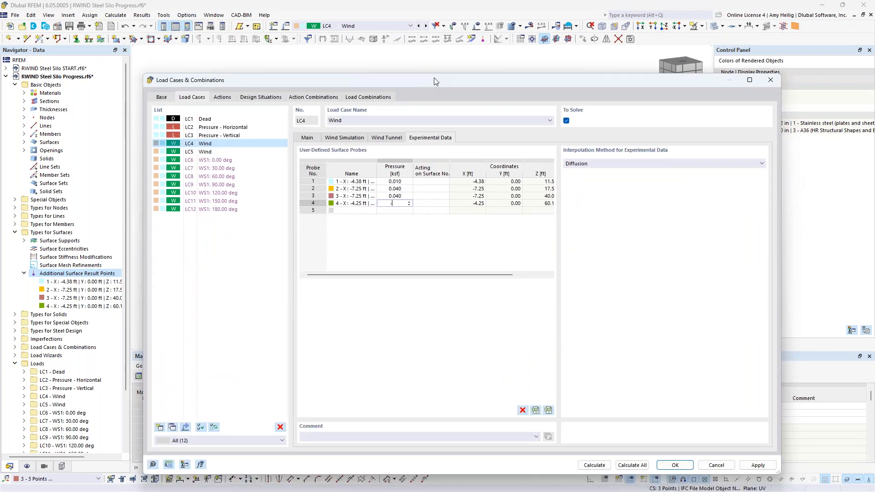
pyautogui.write('-0.005')
pyautogui.click(458, 250)
# Step: Copy the probes' surface numbers into the acting-on-surface column and set the interpolation method to Gaussian | User-defined
pyautogui.click(438, 182)
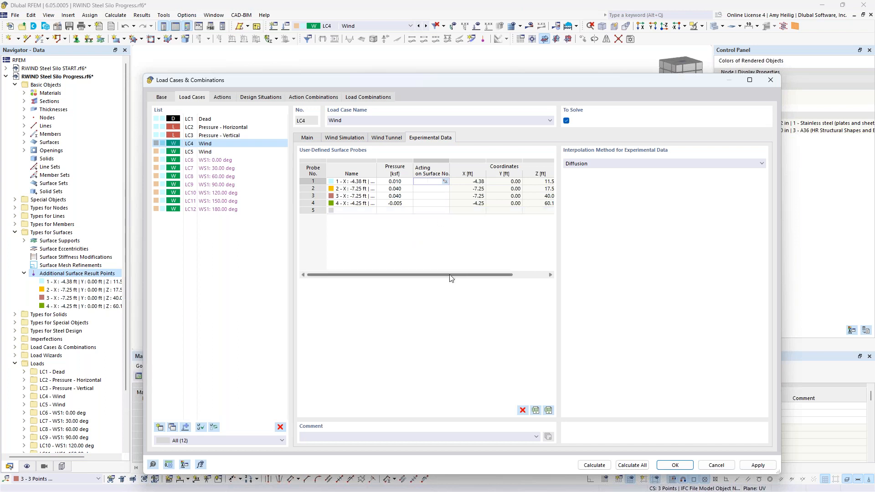
pyautogui.moveTo(453, 275); pyautogui.dragTo(487, 275)
pyautogui.moveTo(543, 182); pyautogui.dragTo(544, 202)
pyautogui.hotkey('ctrl', 'c')
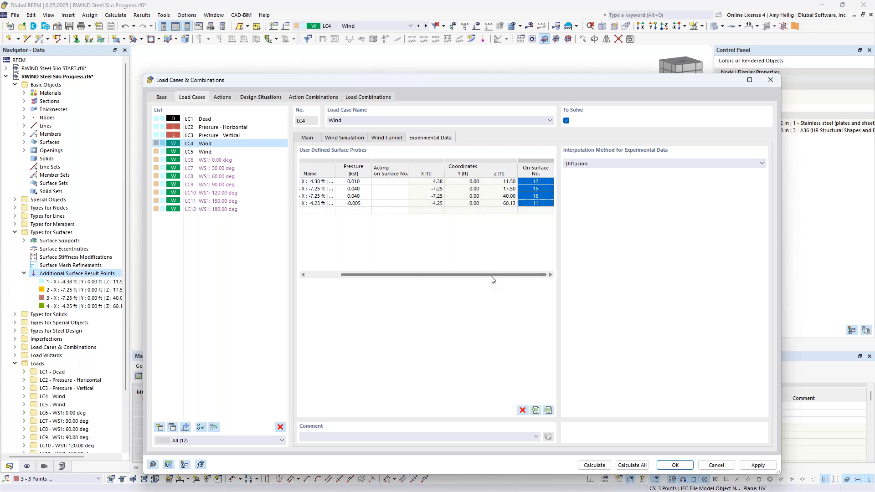
pyautogui.moveTo(390, 181); pyautogui.dragTo(396, 206)
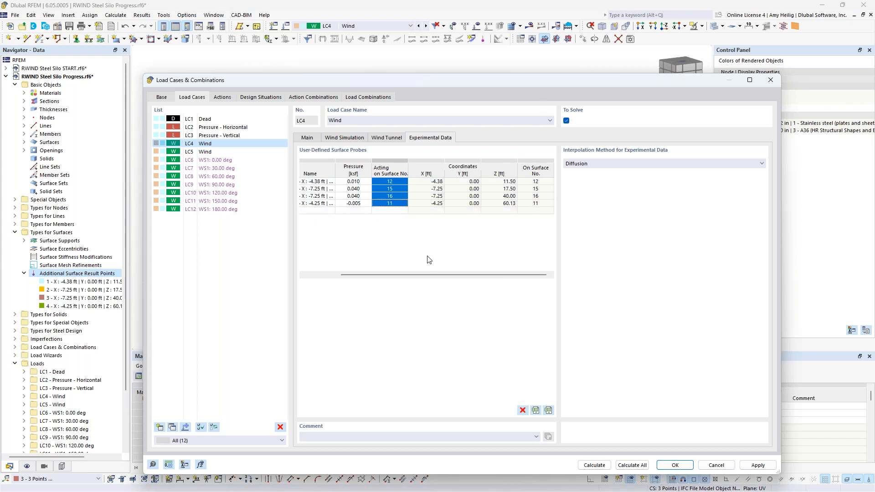
pyautogui.hotkey('ctrl', 'v')
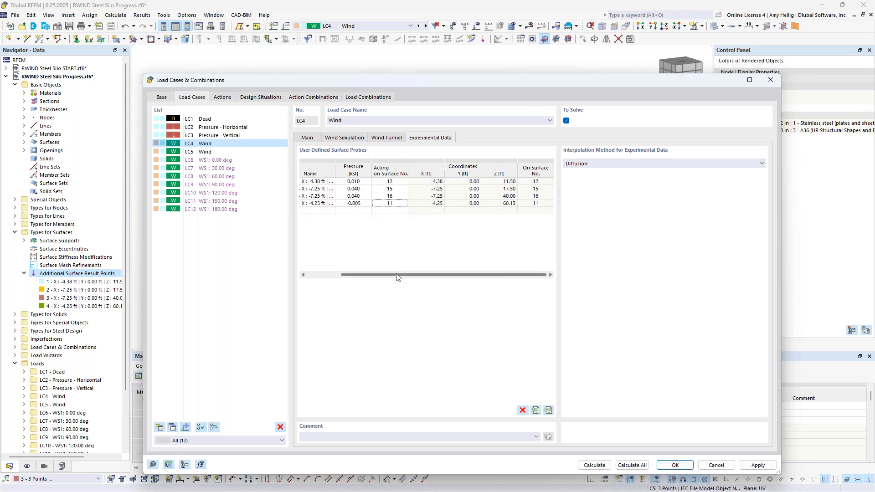
pyautogui.moveTo(397, 275); pyautogui.dragTo(329, 275)
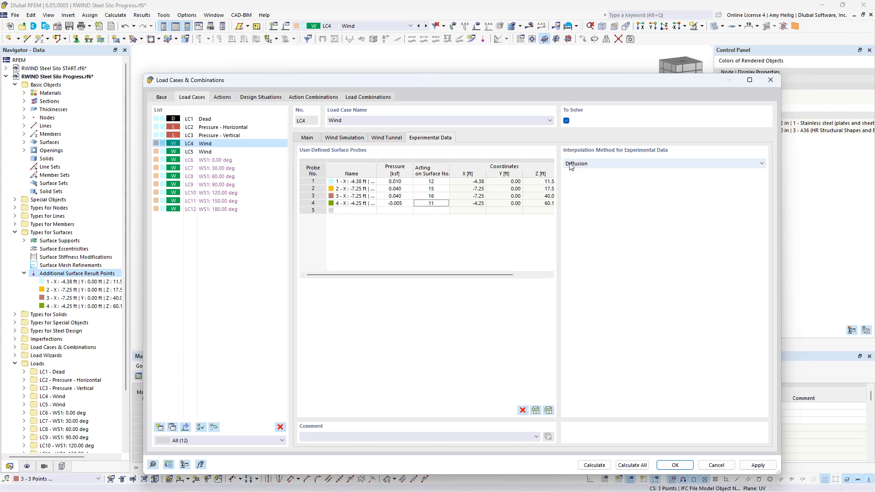
pyautogui.click(599, 166)
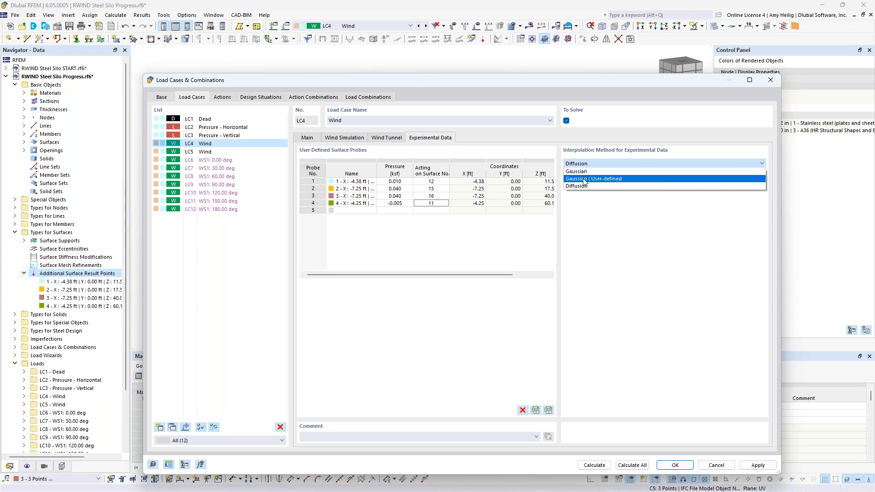
pyautogui.click(584, 180)
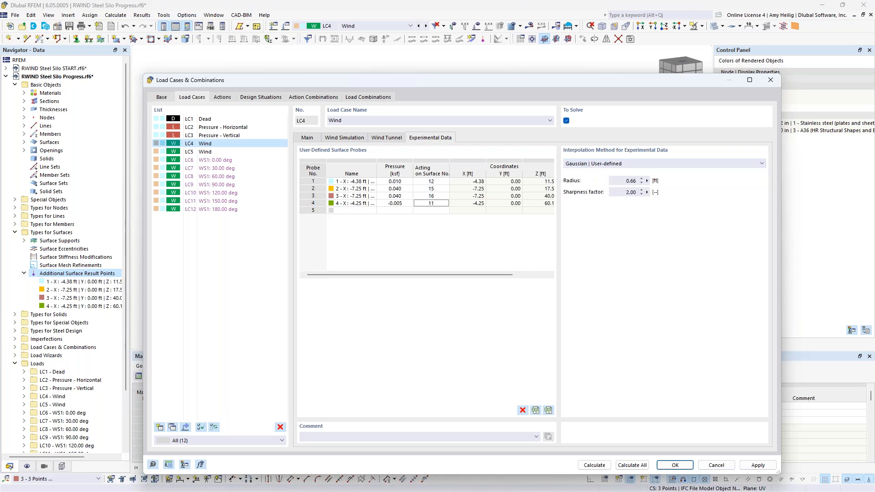
# Step: Set the Gaussian interpolation radius to 20 ft and confirm the load case settings
pyautogui.click(620, 181)
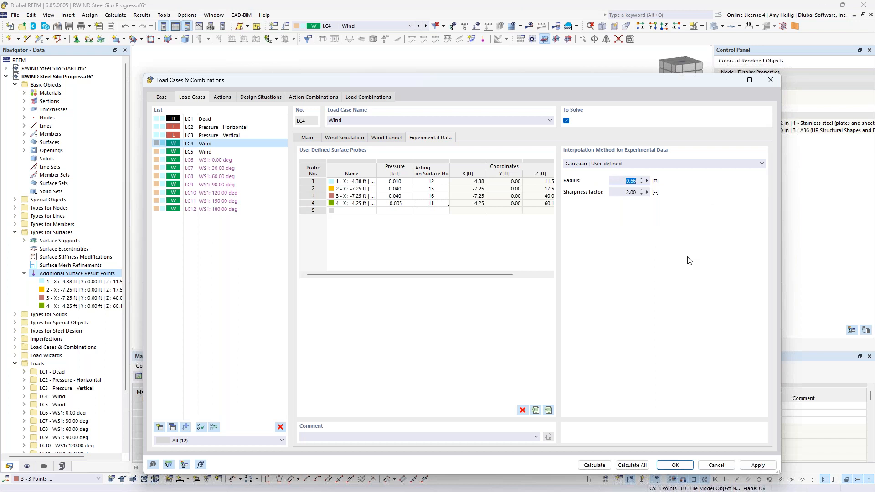
pyautogui.write('20')
pyautogui.click(420, 197)
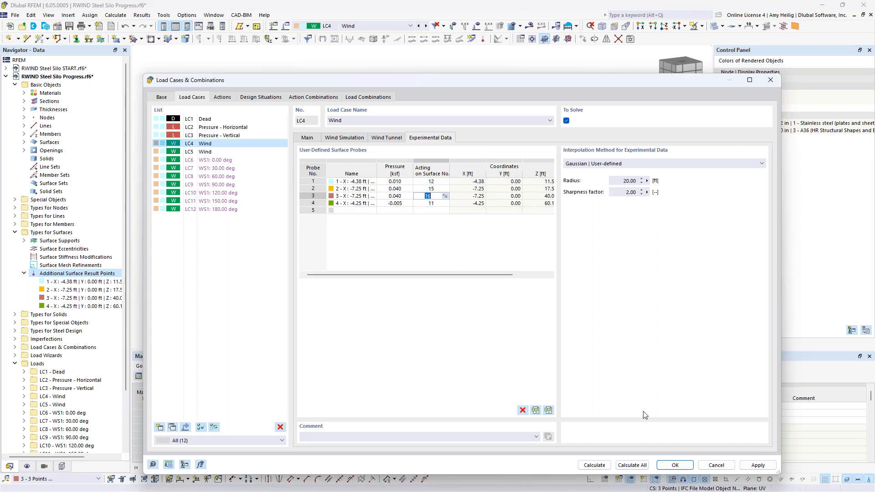
pyautogui.click(674, 465)
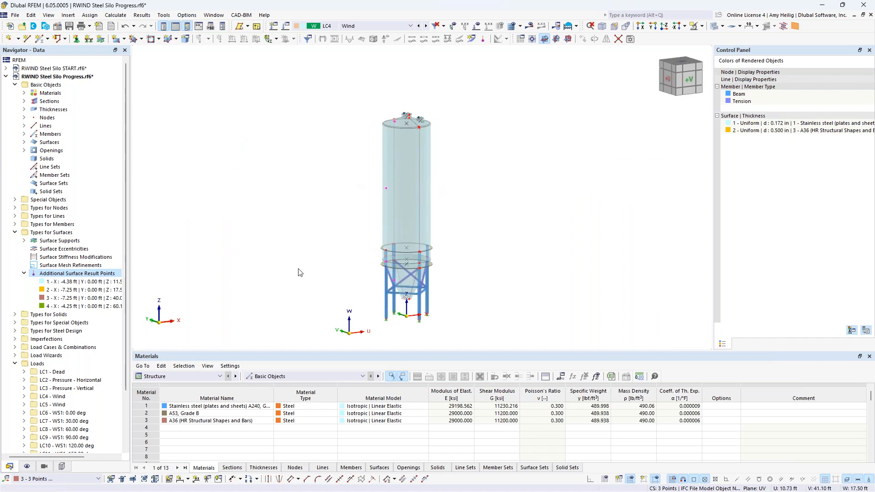
# Step: Show all IFC project objects so the surrounding silos appear in the model view
pyautogui.click(62, 466)
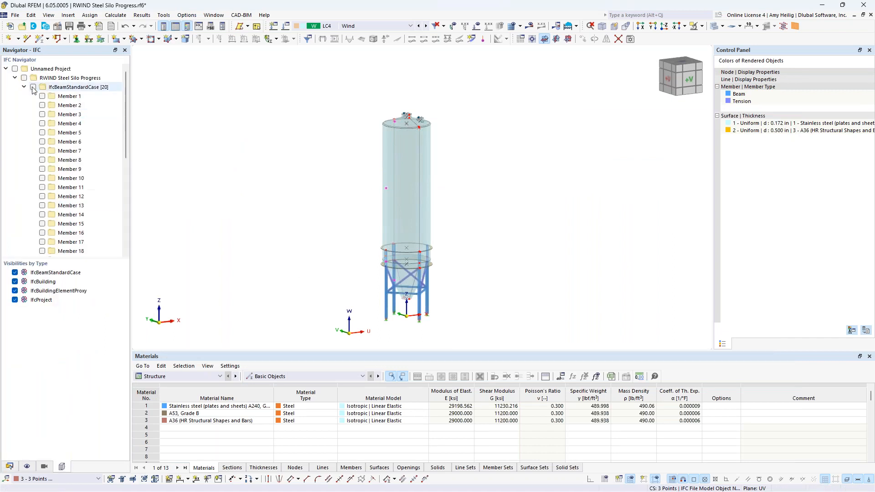
pyautogui.click(15, 69)
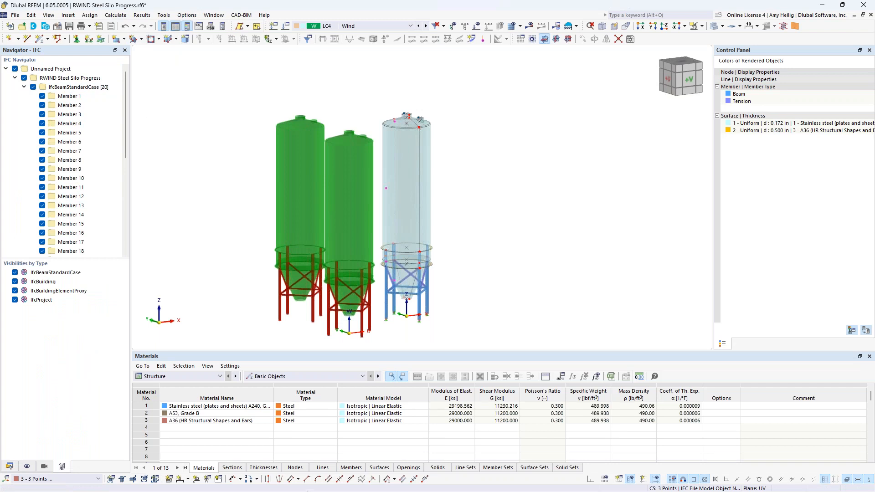
# Step: Launch RWIND Simulation 2.05 from the Windows start menu search
pyautogui.click(357, 483)
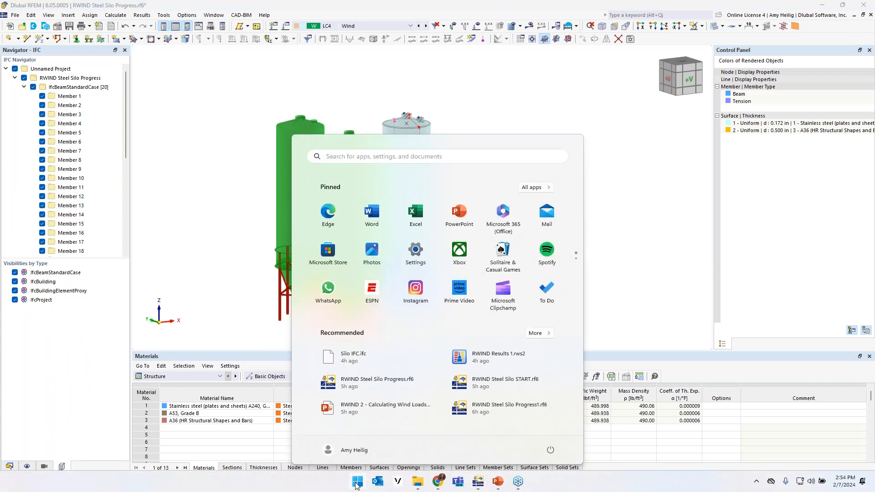
pyautogui.write('rwind')
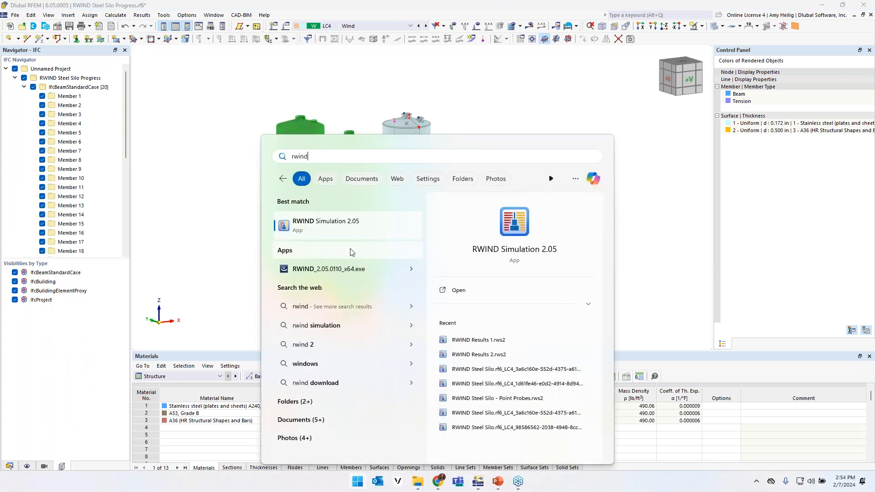
pyautogui.click(285, 225)
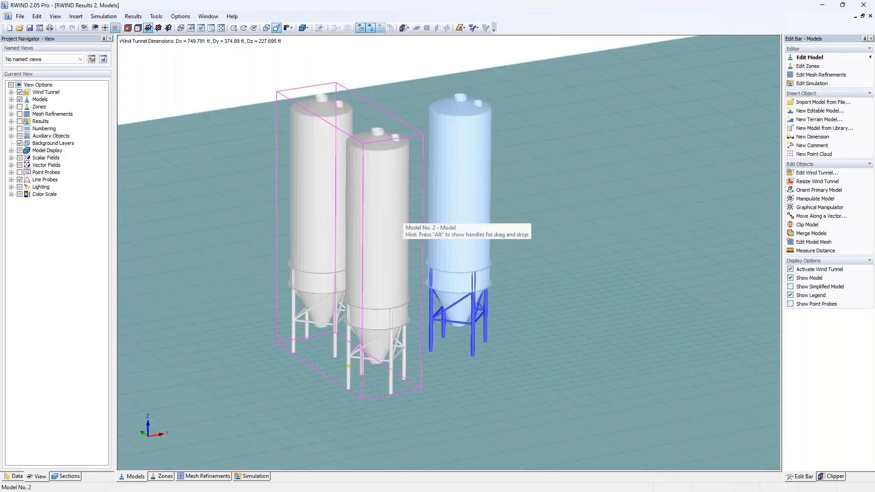
# Step: Open the simulation results for the silo group in the wind tunnel
pyautogui.scroll(2, 477, 220)
pyautogui.scroll(-5, 492, 230)
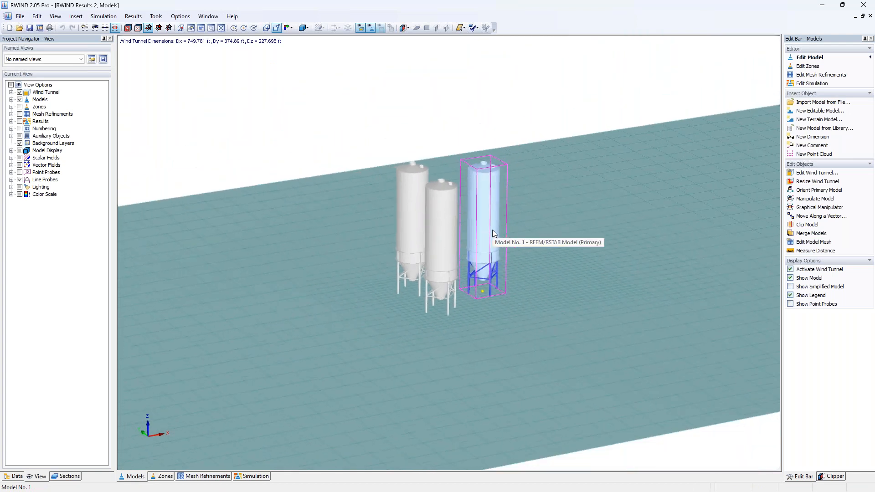
pyautogui.scroll(5, 487, 254)
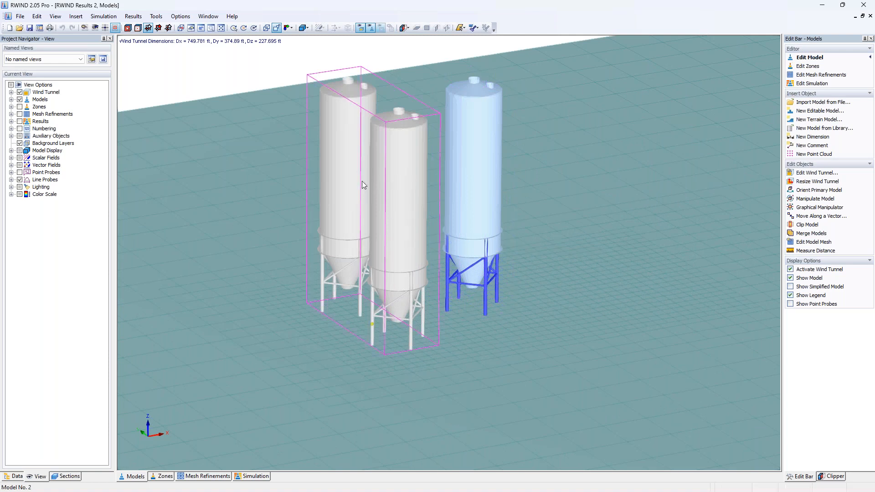
pyautogui.scroll(-5, 384, 243)
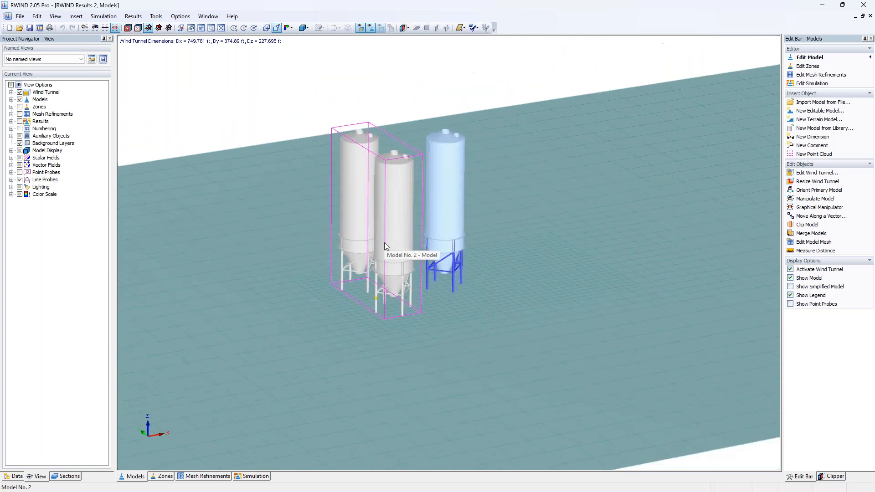
pyautogui.scroll(-3, 384, 242)
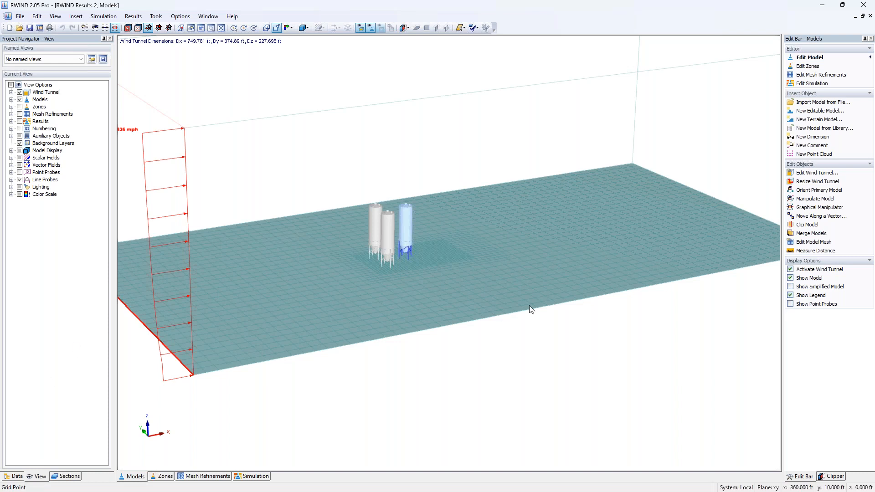
pyautogui.click(252, 476)
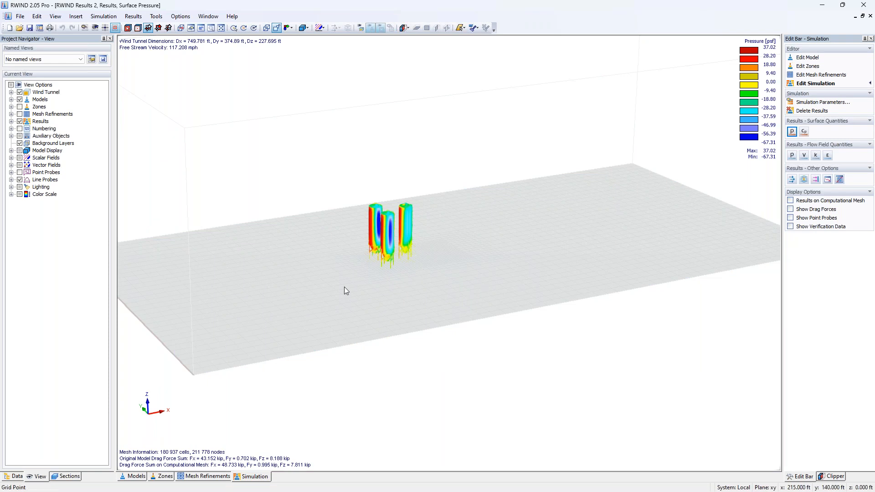
# Step: Display the flow field as streamlines around the silos
pyautogui.moveTo(410, 240)
pyautogui.scroll(6, 384, 239)
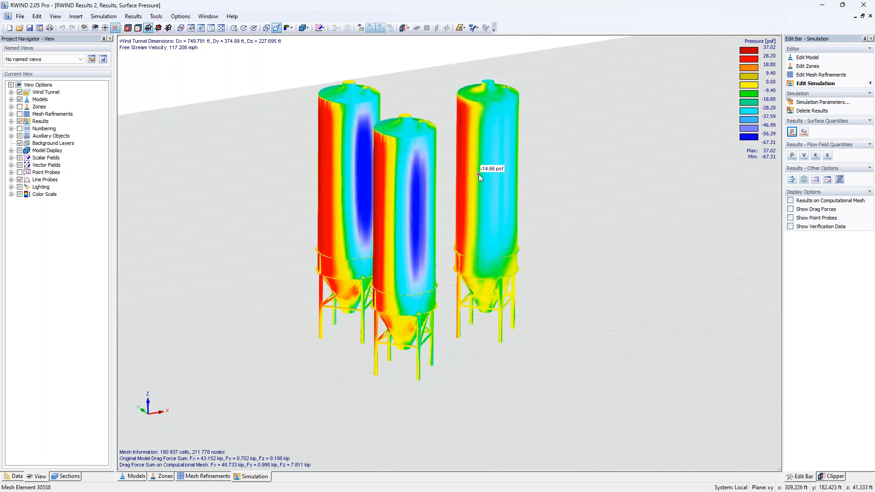
pyautogui.click(805, 180)
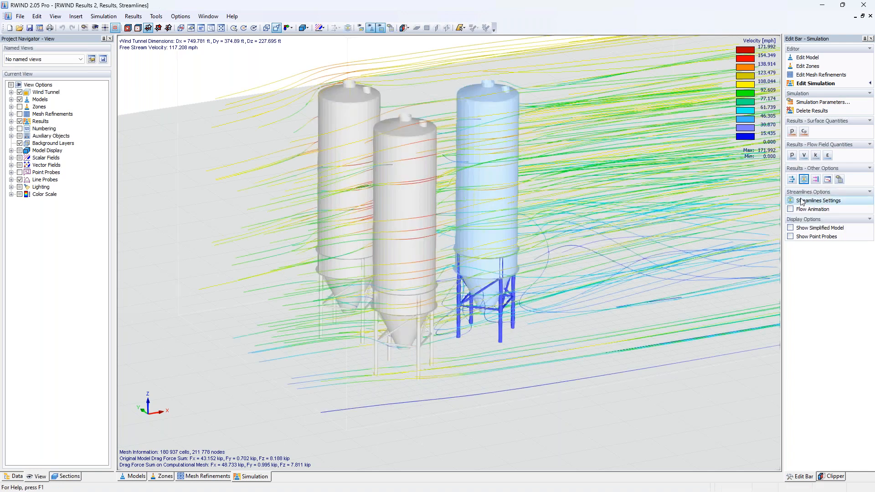
# Step: Reposition and resize the streamlines' 3D box of control points around the silos and apply it
pyautogui.click(815, 200)
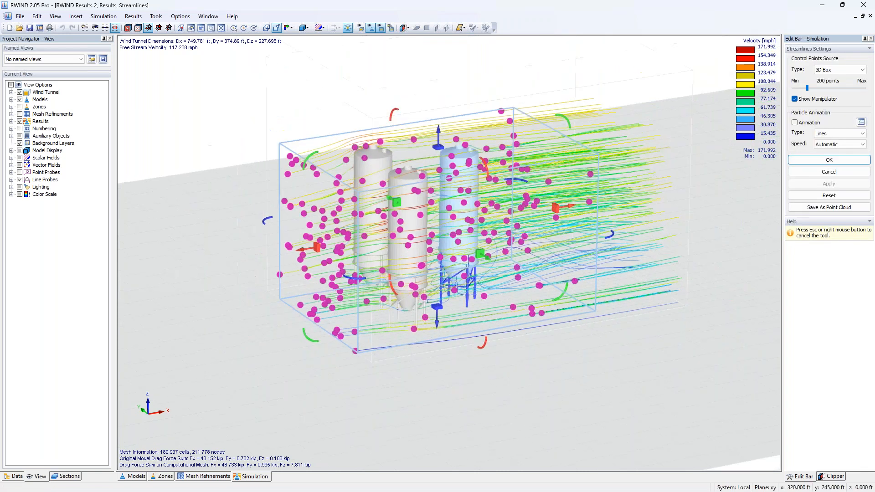
pyautogui.keyDown('ctrl'); pyautogui.moveTo(677, 228); pyautogui.dragTo(732, 204, button='middle'); pyautogui.keyUp('ctrl')
pyautogui.moveTo(572, 226); pyautogui.dragTo(526, 233)
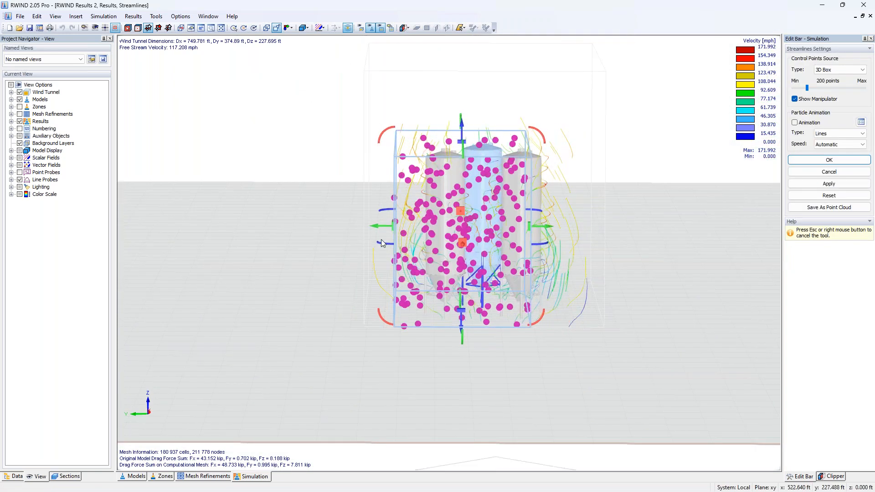
pyautogui.moveTo(395, 228); pyautogui.dragTo(444, 227)
pyautogui.moveTo(487, 143); pyautogui.dragTo(488, 111)
pyautogui.click(816, 160)
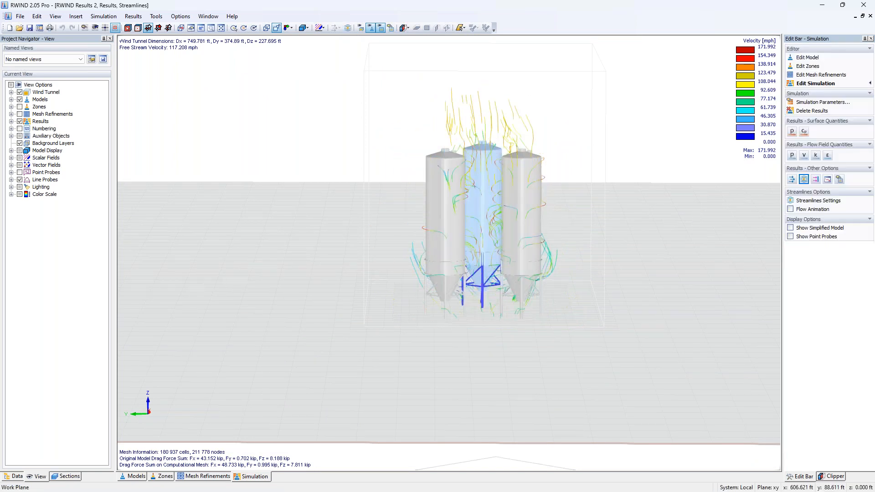
# Step: Examine the animated streamlines around the silos from several angles, then stop the flow animation
pyautogui.keyDown('ctrl'); pyautogui.moveTo(608, 227); pyautogui.dragTo(403, 253, button='middle'); pyautogui.keyUp('ctrl')
pyautogui.scroll(6, 403, 253)
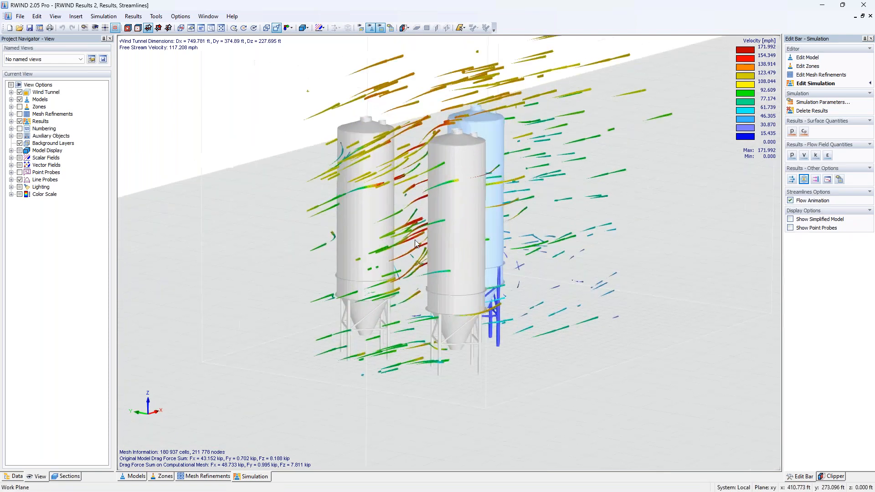
pyautogui.moveTo(490, 233); pyautogui.dragTo(457, 274, button='middle')
pyautogui.keyDown('ctrl'); pyautogui.moveTo(375, 268); pyautogui.dragTo(463, 185, button='middle'); pyautogui.keyUp('ctrl')
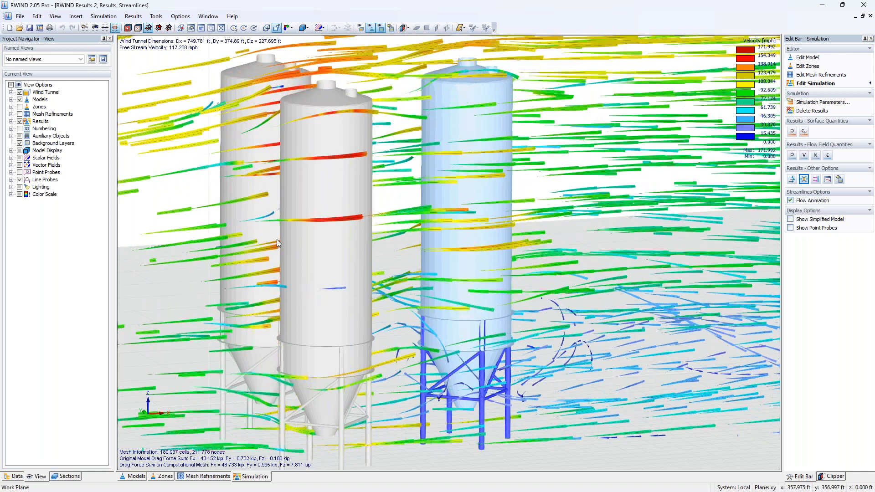
pyautogui.scroll(-3, 358, 237)
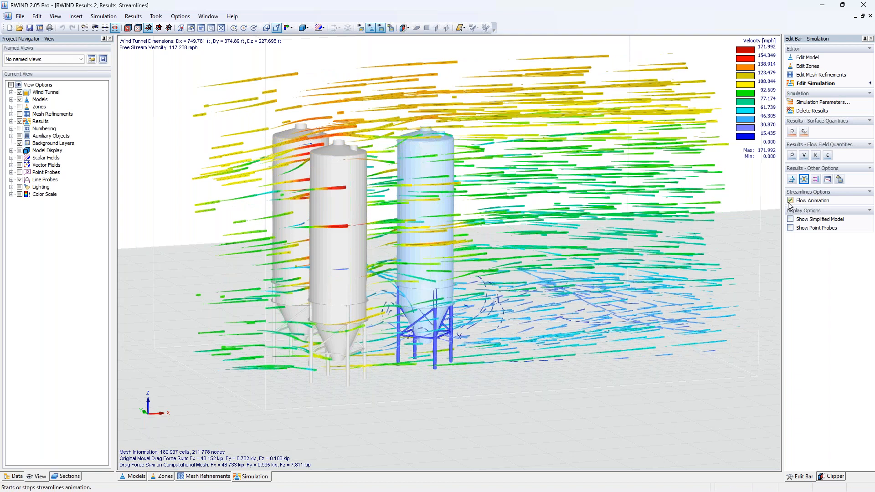
pyautogui.click(791, 201)
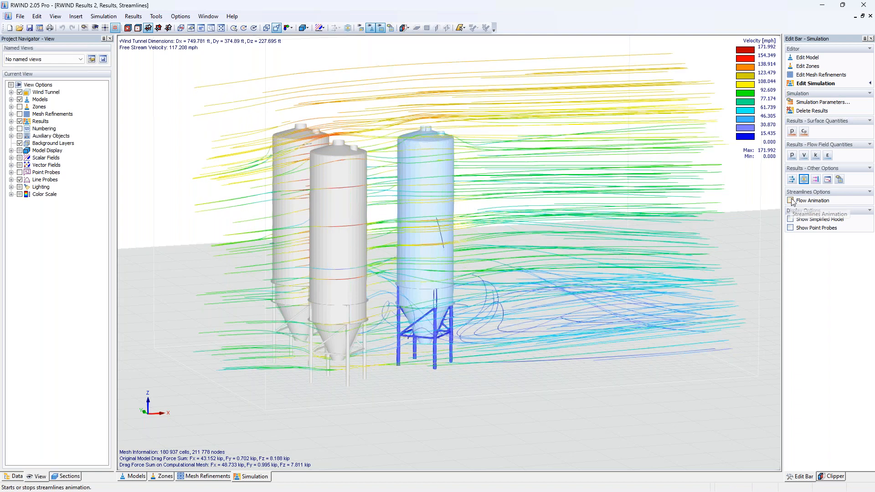
# Step: Show surface pressure results with the four point probes displayed on the RFEM silo
pyautogui.click(792, 132)
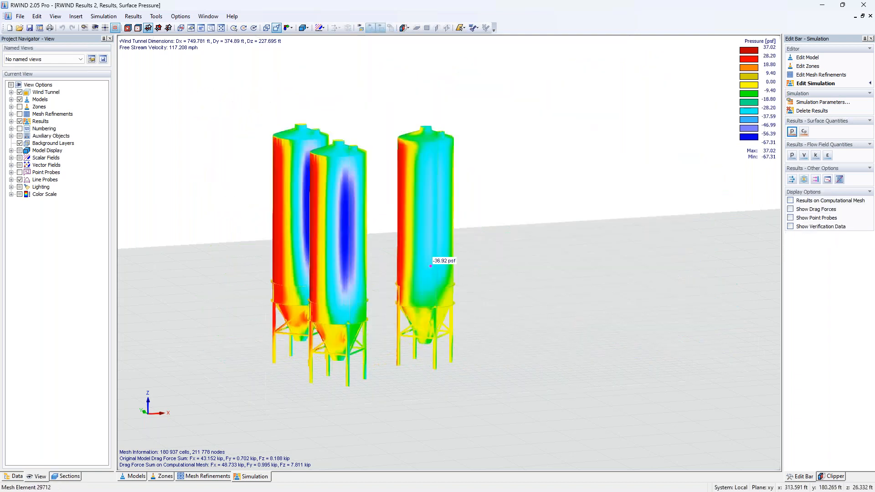
pyautogui.click(16, 477)
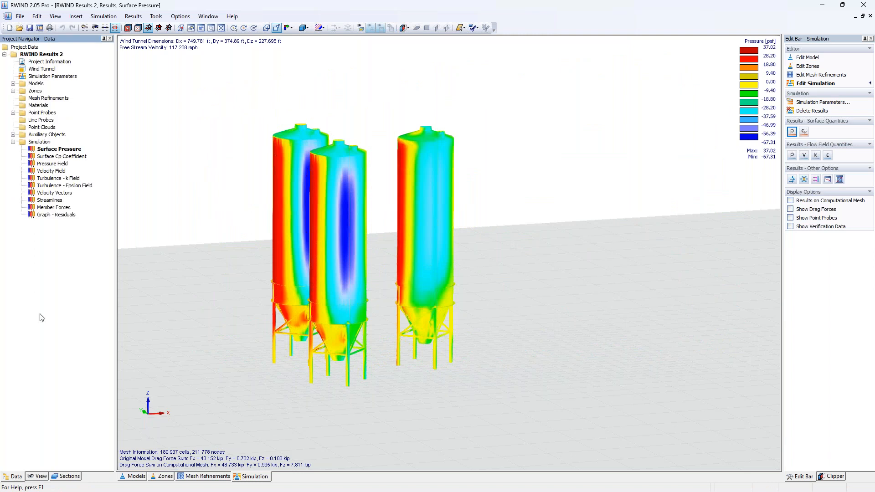
pyautogui.click(13, 113)
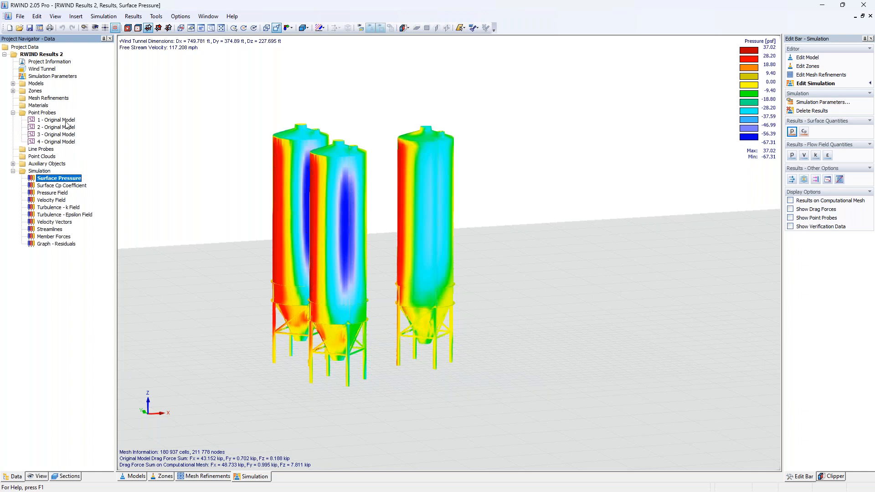
pyautogui.click(791, 218)
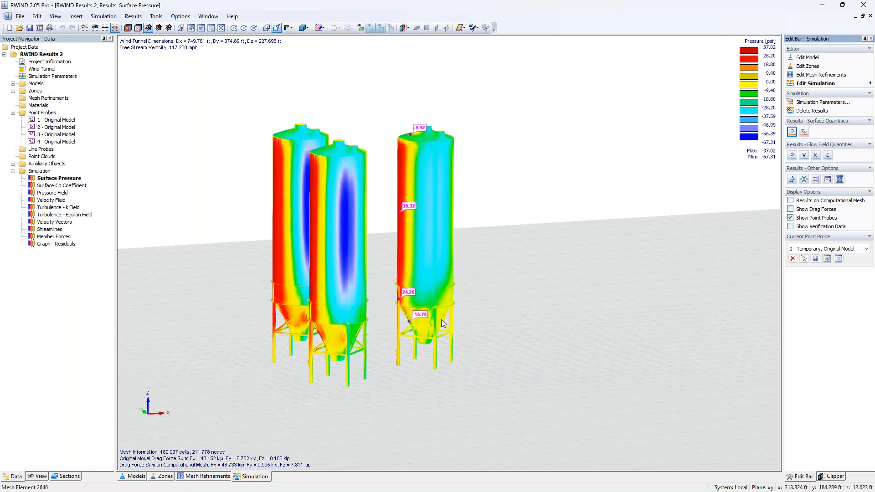
pyautogui.scroll(3, 409, 319)
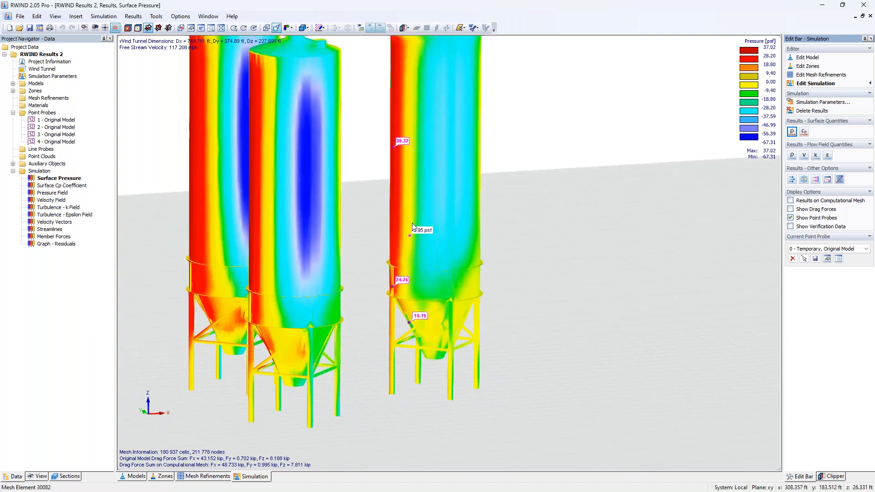
pyautogui.scroll(-2, 409, 137)
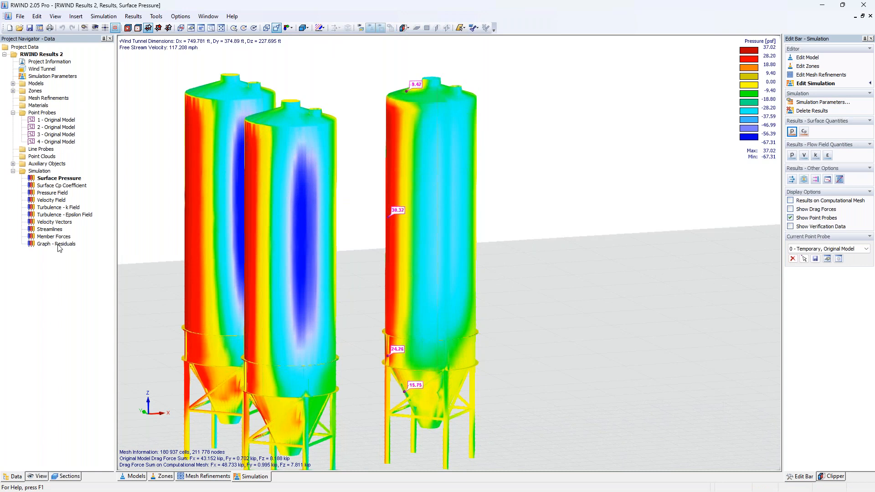
# Step: Display only the RFEM/RSTAB model's mesh section and orbit around its pressure distribution
pyautogui.click(64, 477)
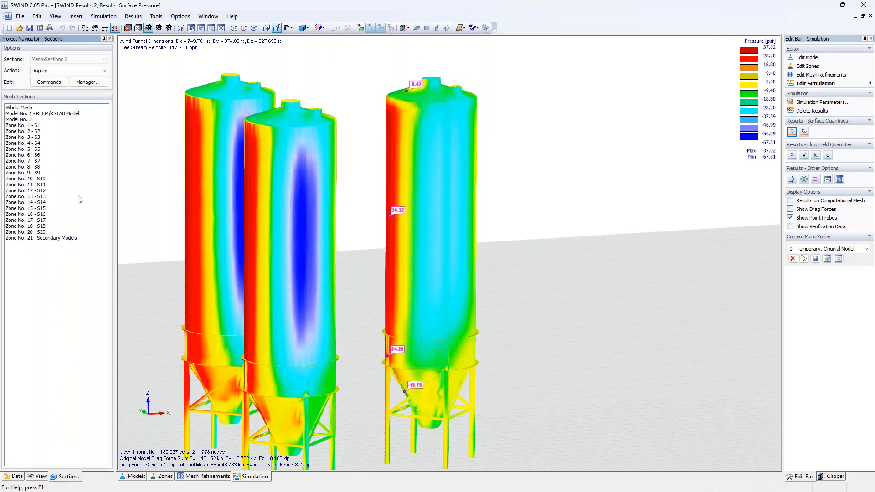
pyautogui.click(72, 113)
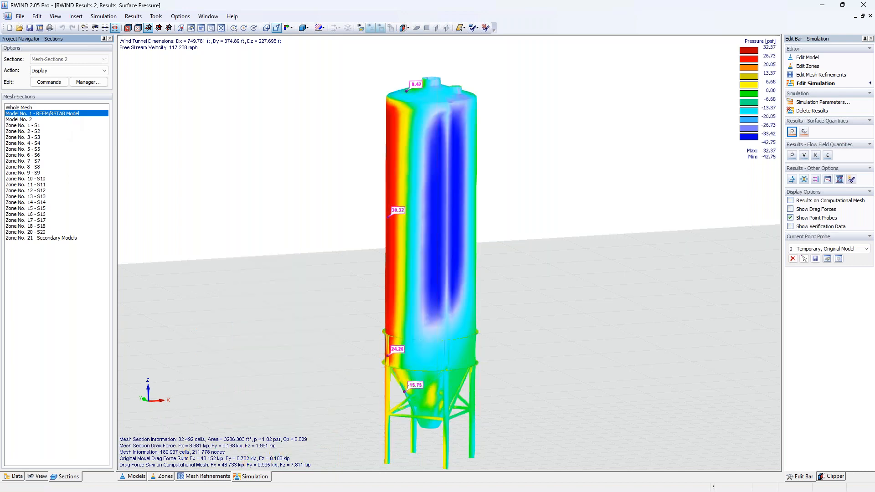
pyautogui.moveTo(301, 236); pyautogui.dragTo(387, 180, button='middle')
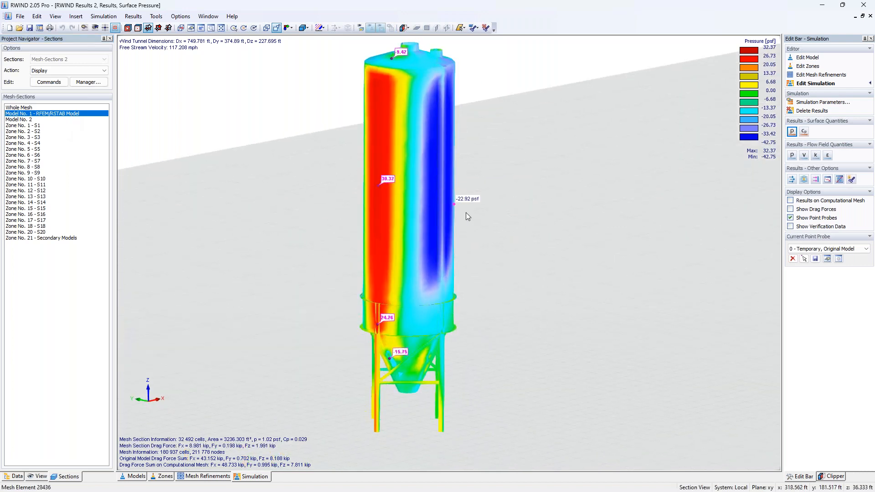
pyautogui.keyDown('ctrl'); pyautogui.moveTo(493, 232); pyautogui.dragTo(539, 232, button='middle'); pyautogui.keyUp('ctrl')
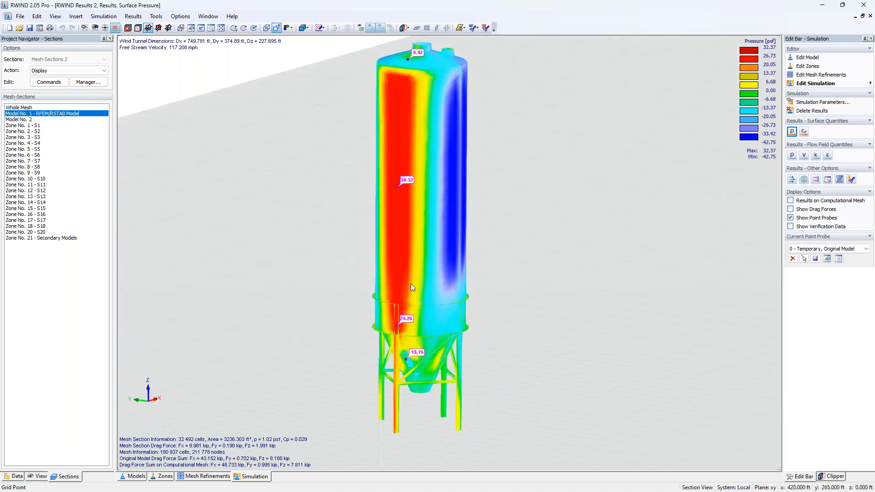
# Step: Switch the navigator back to the project data tree
pyautogui.click(15, 477)
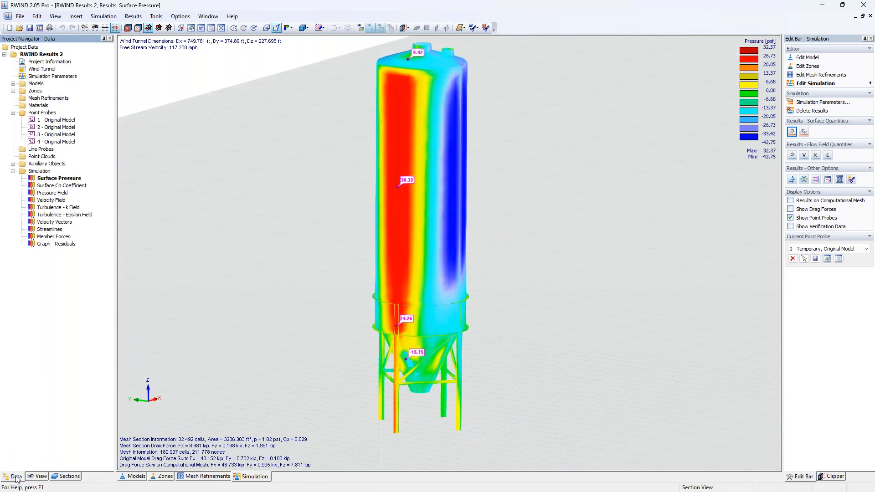
pyautogui.moveTo(417, 353)
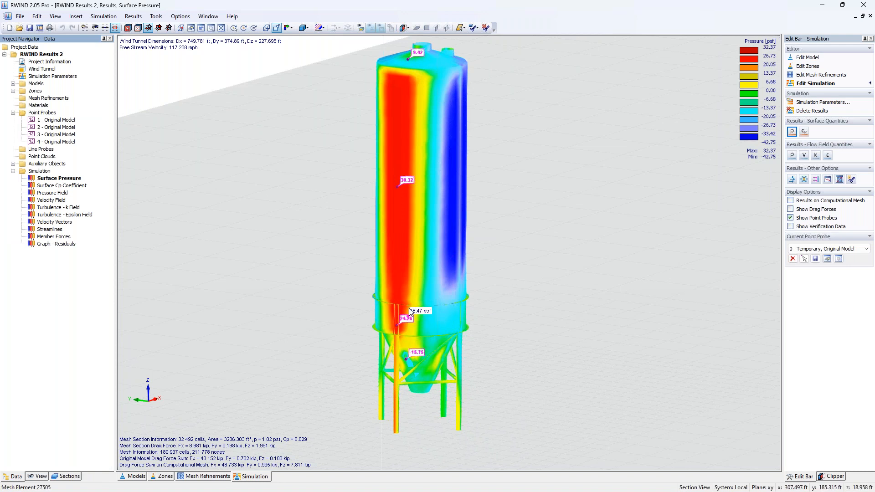
pyautogui.moveTo(418, 68)
# Step: Display the experimental verification data instead of RWIND results for both the surface scalar field and the point probes
pyautogui.click(39, 476)
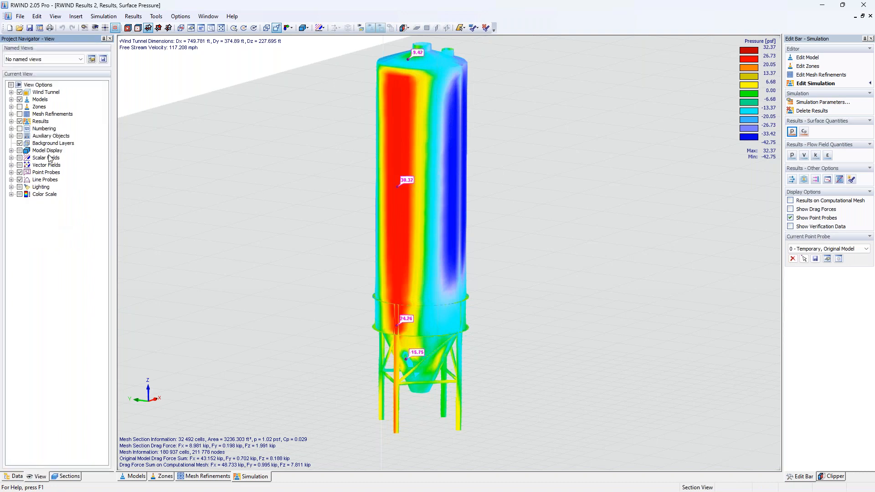
pyautogui.click(11, 122)
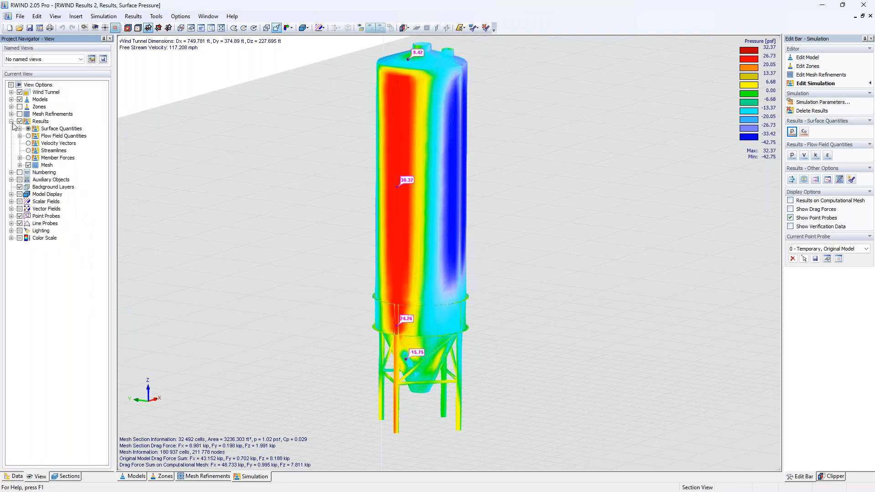
pyautogui.click(20, 129)
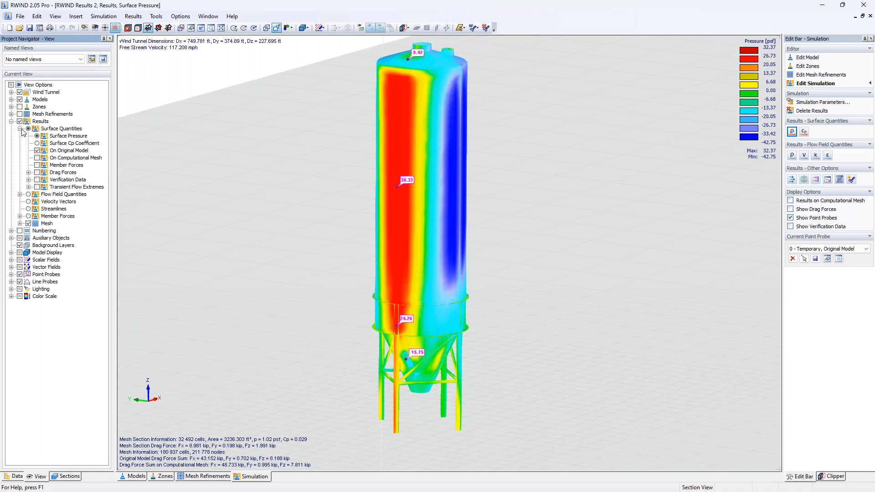
pyautogui.click(28, 180)
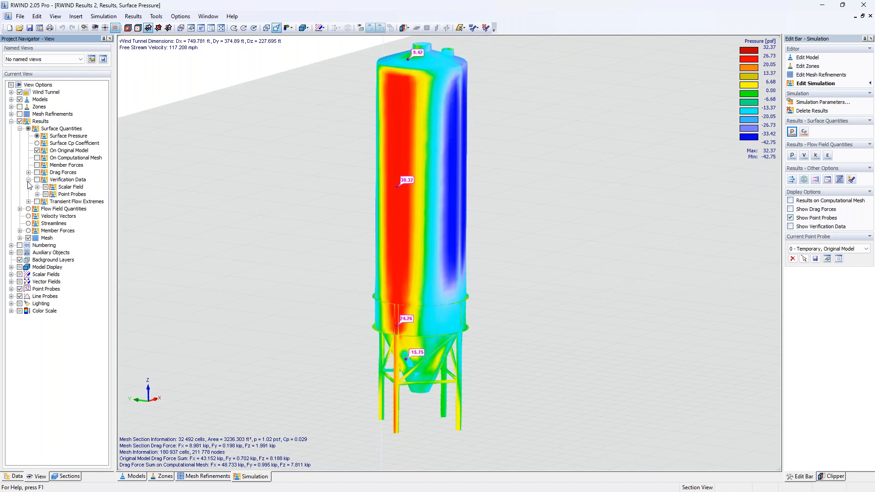
pyautogui.click(37, 187)
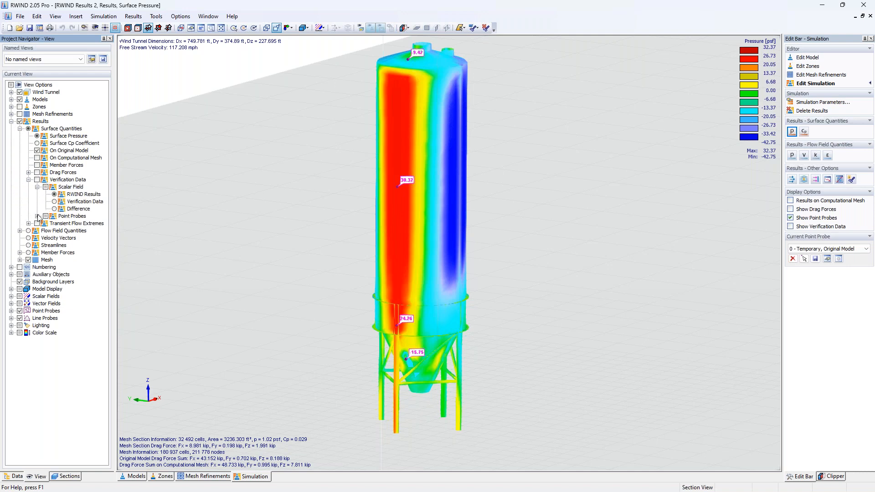
pyautogui.click(37, 216)
pyautogui.click(37, 180)
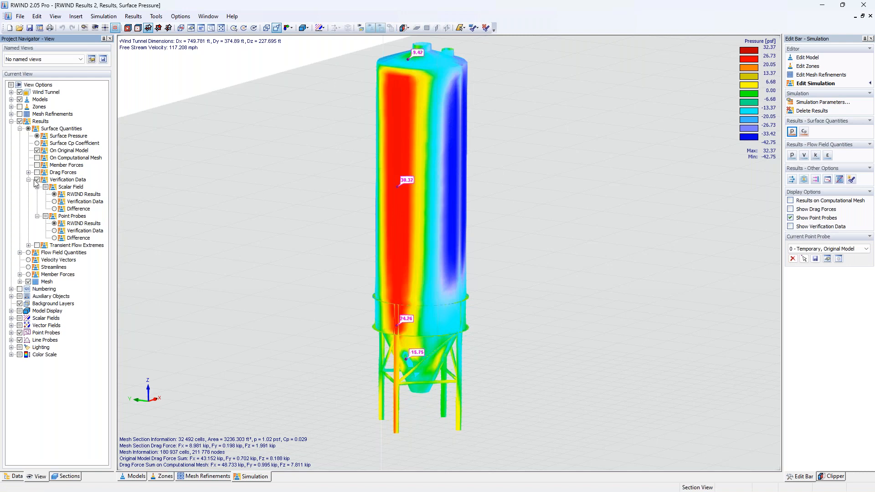
pyautogui.click(54, 201)
pyautogui.click(54, 230)
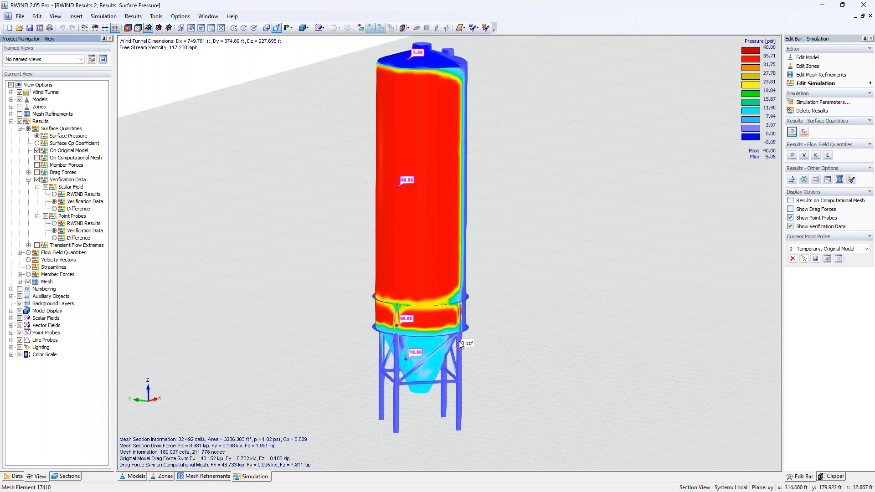
# Step: Orbit around the silo to examine the verification data pressure distribution
pyautogui.moveTo(425, 324)
pyautogui.moveTo(507, 199); pyautogui.dragTo(460, 223, button='middle')
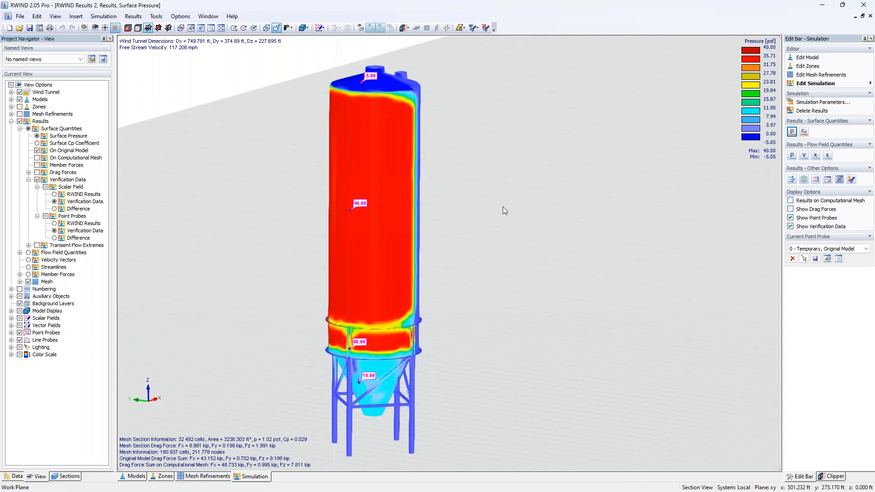
pyautogui.keyDown('ctrl'); pyautogui.moveTo(502, 250); pyautogui.dragTo(360, 246, button='middle'); pyautogui.keyUp('ctrl')
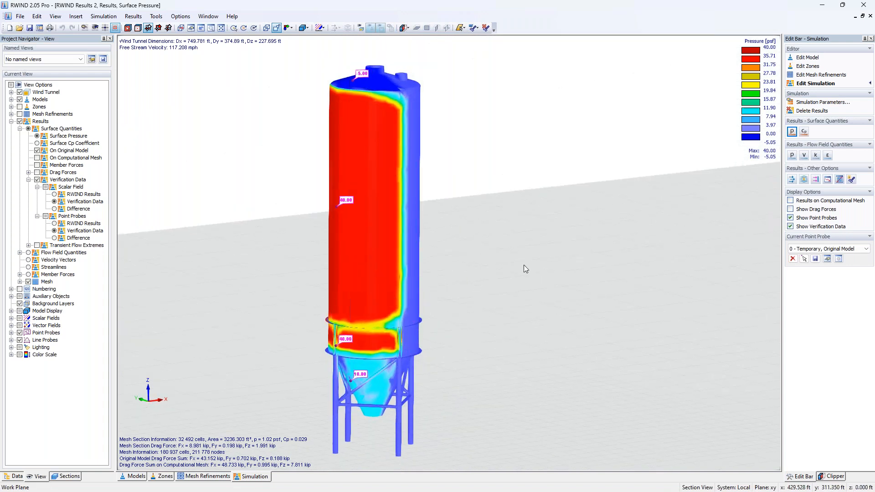
pyautogui.keyDown('ctrl'); pyautogui.moveTo(519, 266); pyautogui.dragTo(363, 241, button='middle'); pyautogui.keyUp('ctrl')
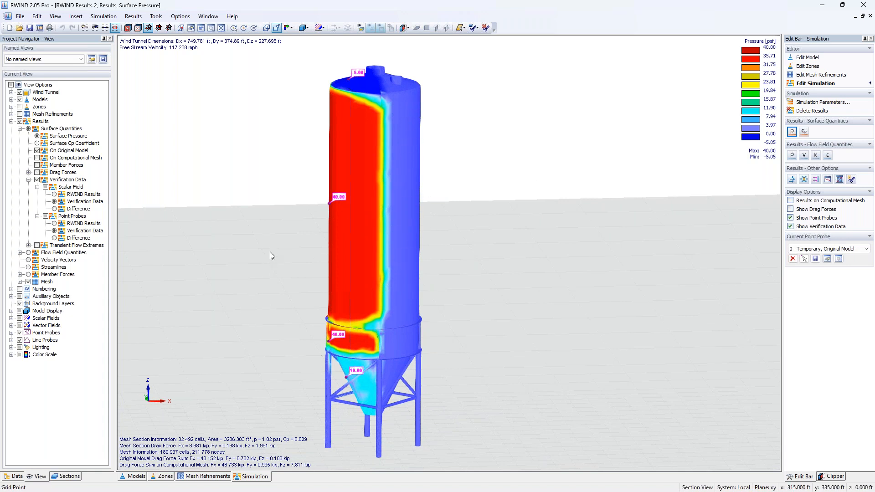
pyautogui.moveTo(285, 219); pyautogui.dragTo(362, 216, button='middle')
# Step: Open the first point probe's verification data options and apply a Gaussian interpolation radius of 2.0 ft
pyautogui.click(17, 476)
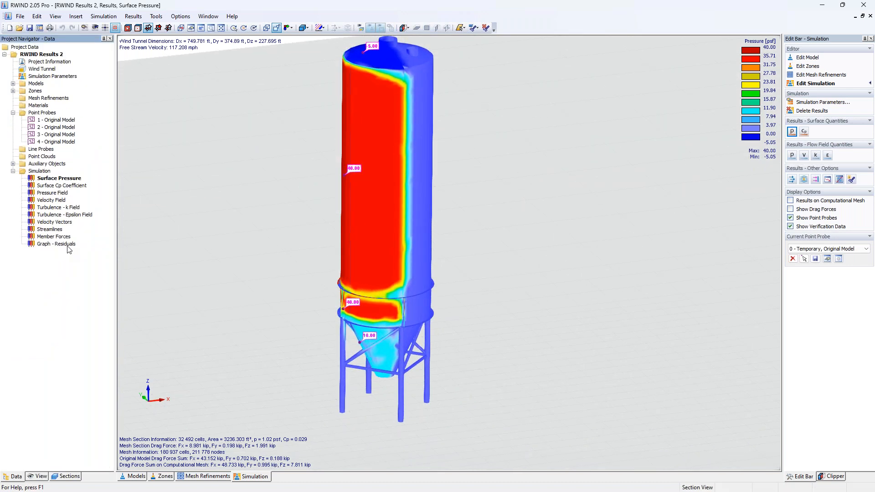
pyautogui.doubleClick(64, 121)
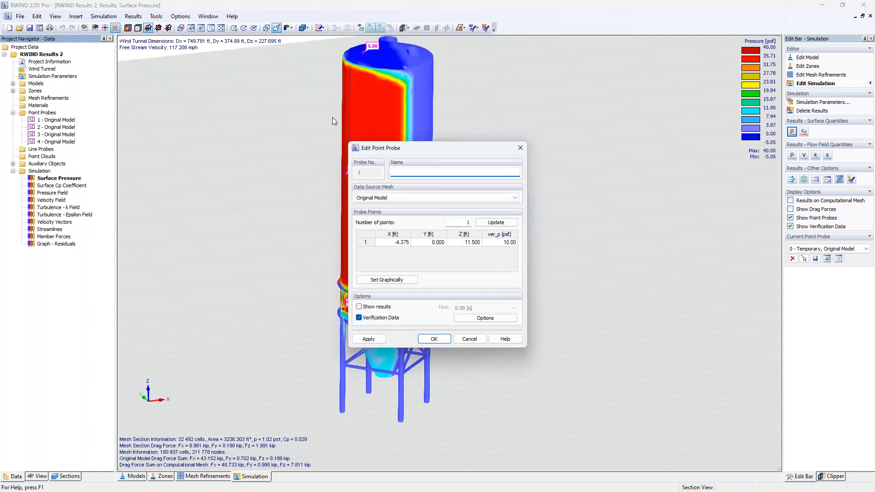
pyautogui.moveTo(434, 150); pyautogui.dragTo(558, 132)
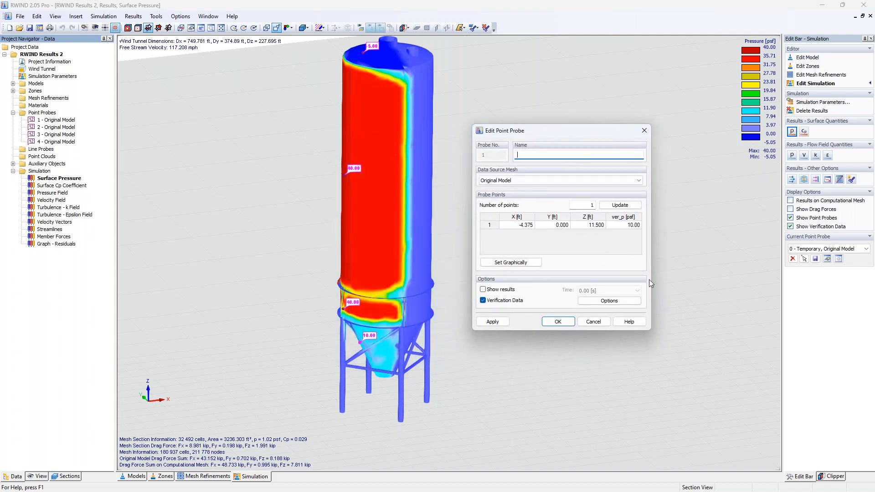
pyautogui.click(609, 301)
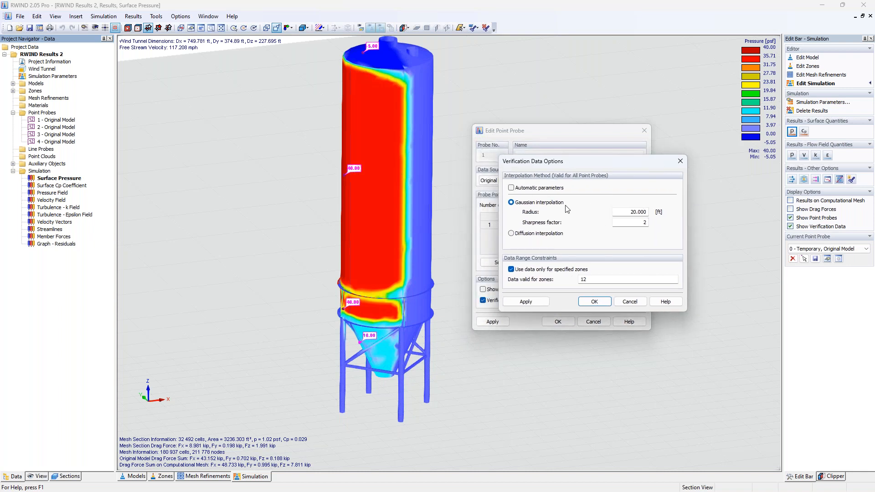
pyautogui.click(629, 213)
pyautogui.moveTo(629, 212); pyautogui.dragTo(674, 219)
pyautogui.write('2.0')
pyautogui.click(596, 302)
pyautogui.click(493, 322)
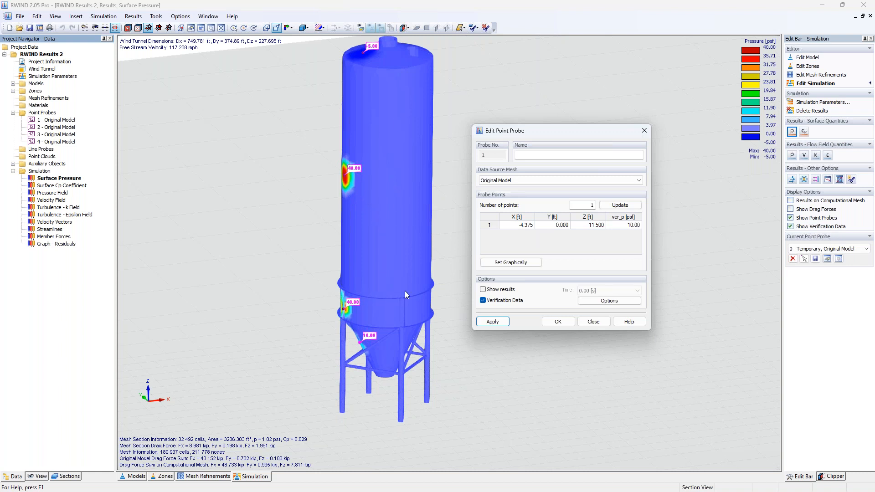
# Step: Set the Gaussian interpolation radius back to 20 ft and close the point probe dialog
pyautogui.click(609, 301)
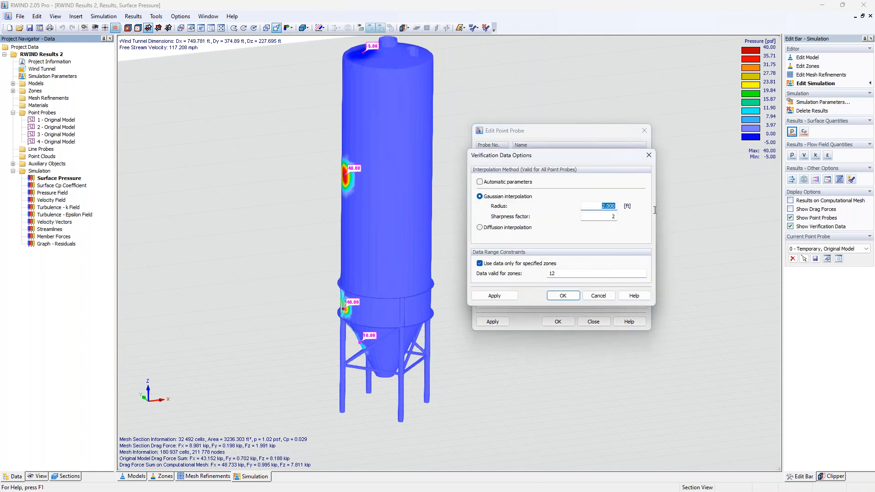
pyautogui.write('20')
pyautogui.click(561, 297)
pyautogui.click(557, 322)
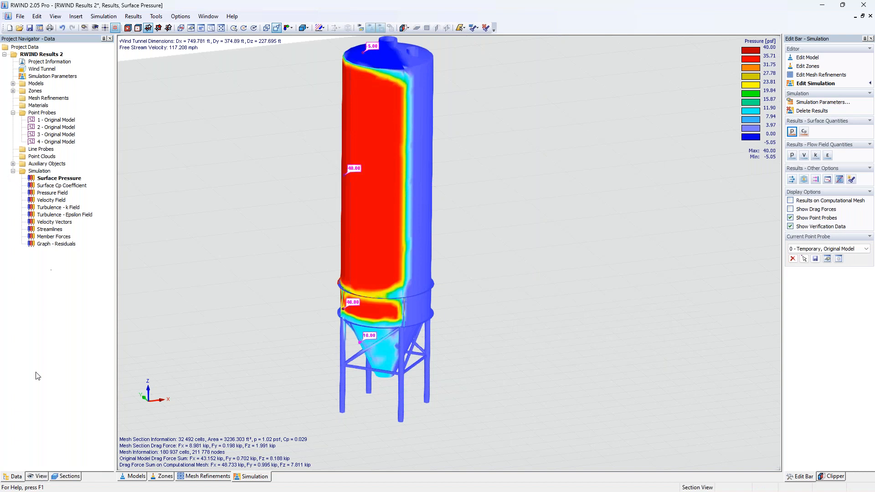
# Step: Show the difference between RWIND results and verification data for the scalar field and point probes
pyautogui.click(38, 476)
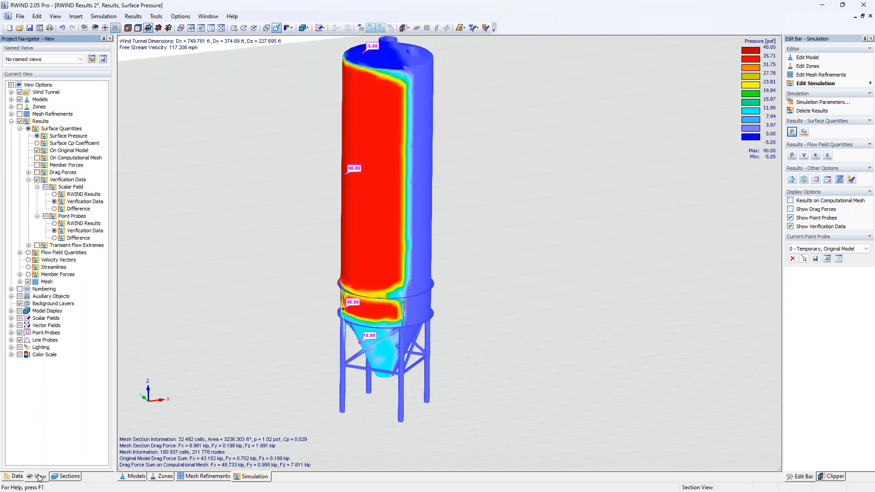
pyautogui.click(54, 209)
pyautogui.click(54, 237)
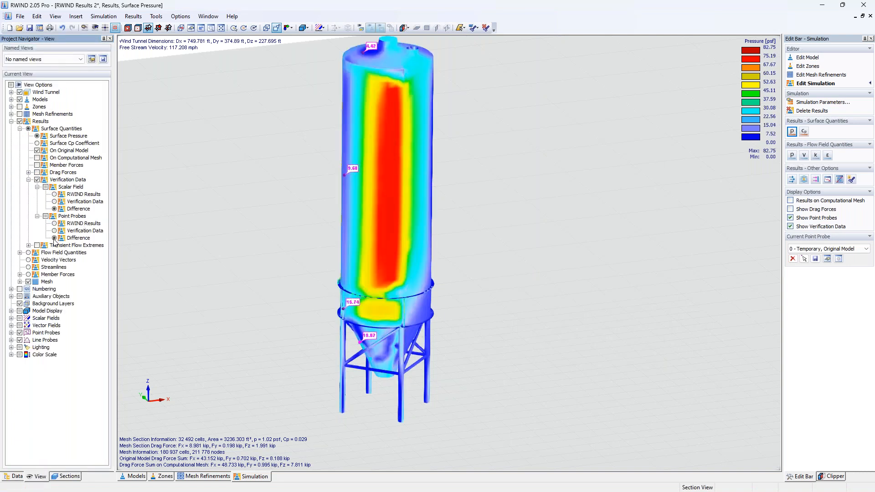
pyautogui.keyDown('ctrl'); pyautogui.moveTo(235, 274); pyautogui.dragTo(379, 294, button='middle'); pyautogui.keyUp('ctrl')
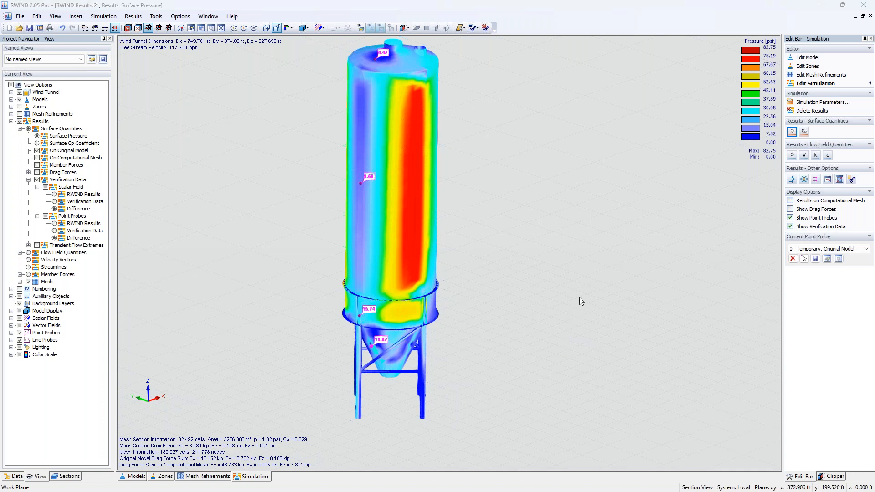
# Step: Switch to RFEM and review the Wind load case's wind simulation and experimental data settings
pyautogui.press('super+Tab')
pyautogui.click(479, 130)
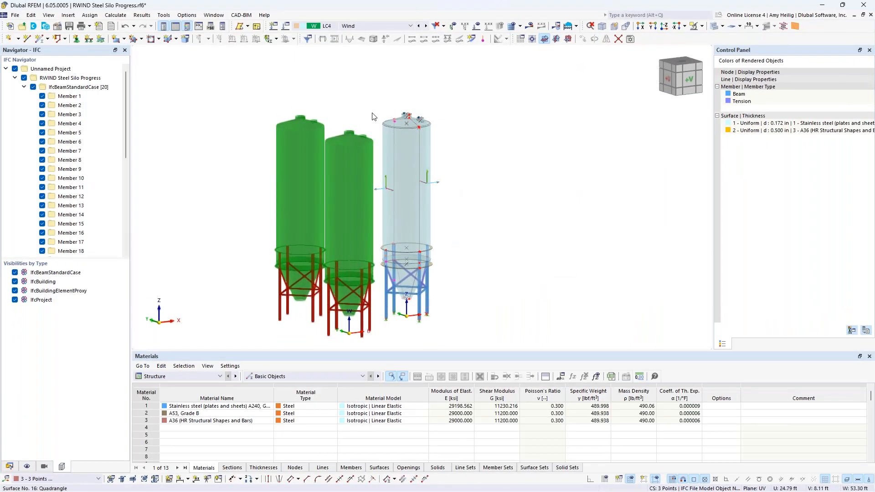
pyautogui.click(286, 26)
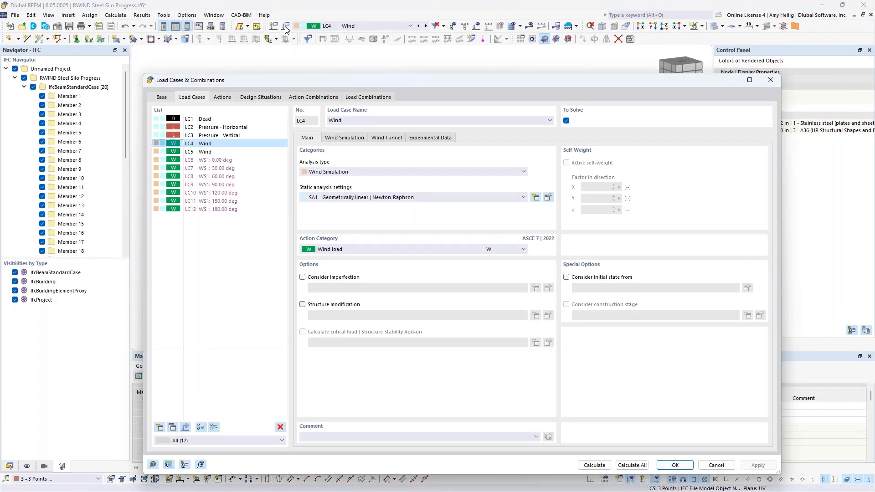
pyautogui.click(358, 137)
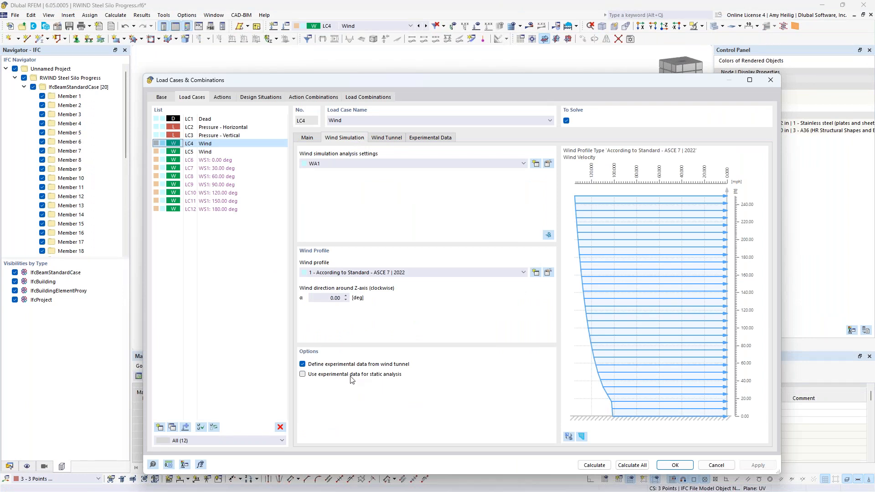
pyautogui.moveTo(467, 83); pyautogui.dragTo(478, 46)
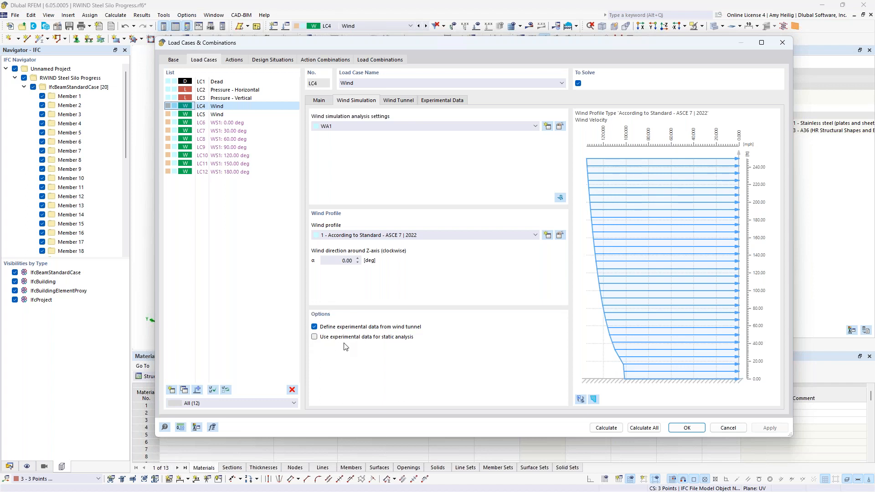
pyautogui.click(438, 104)
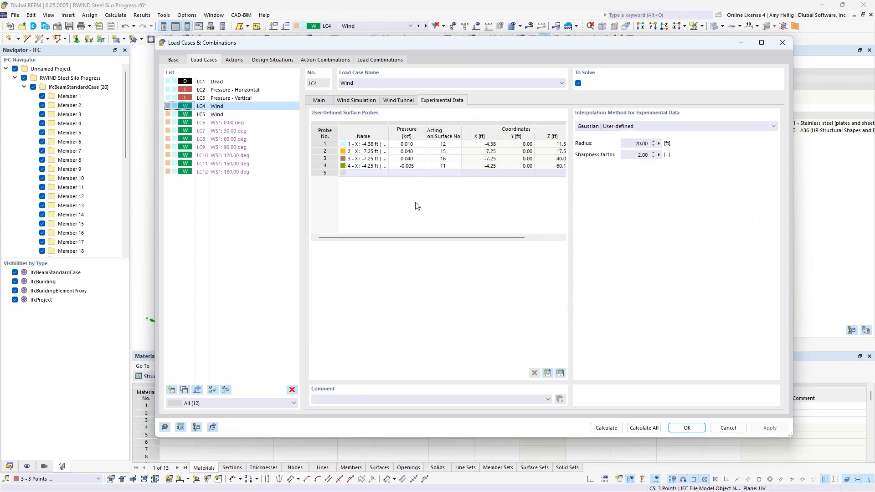
pyautogui.click(352, 101)
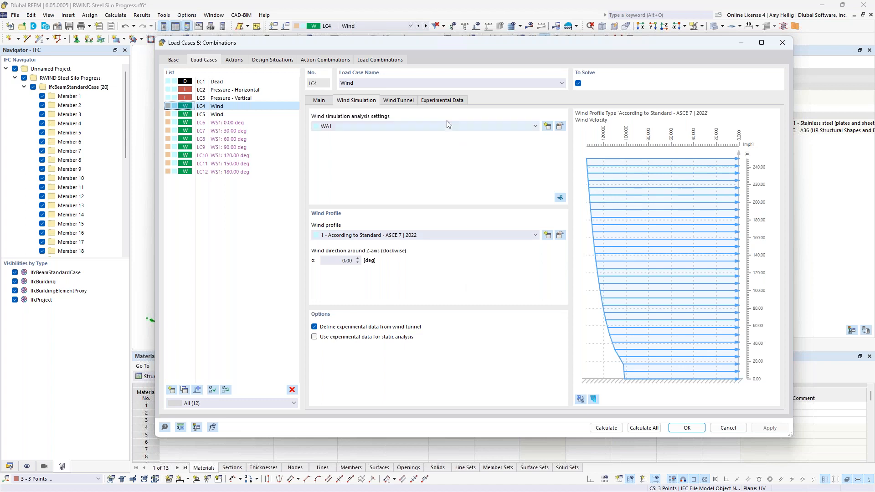
pyautogui.click(442, 100)
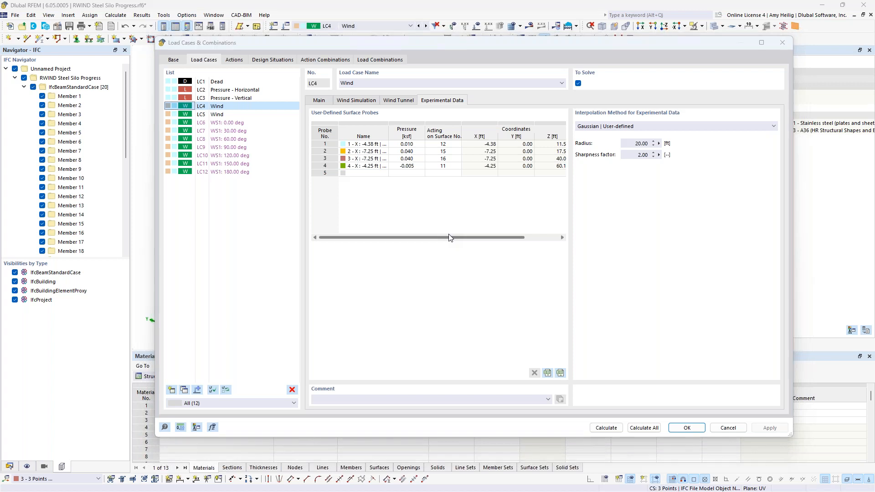
# Step: Switch to the PowerPoint slide show
pyautogui.press('super+Tab')
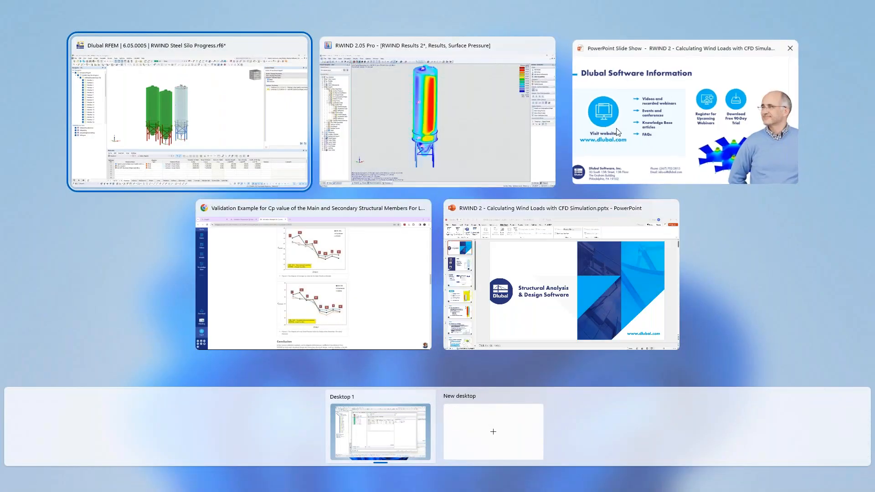
pyautogui.click(617, 132)
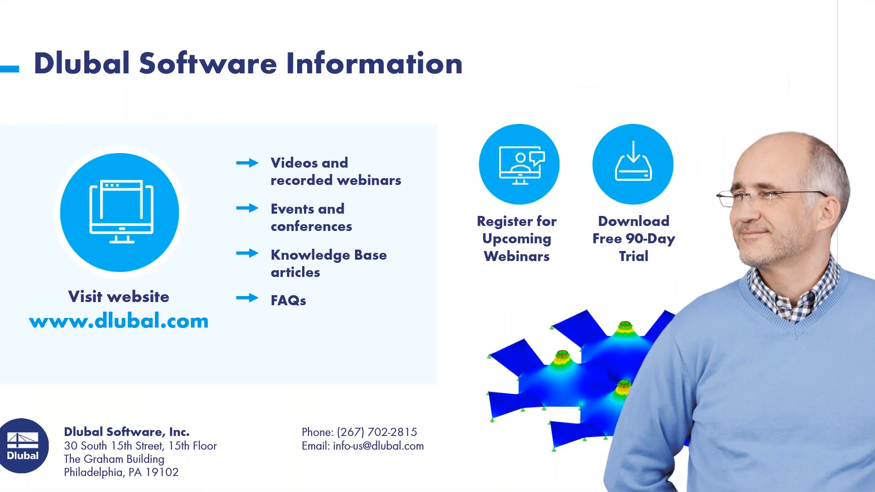